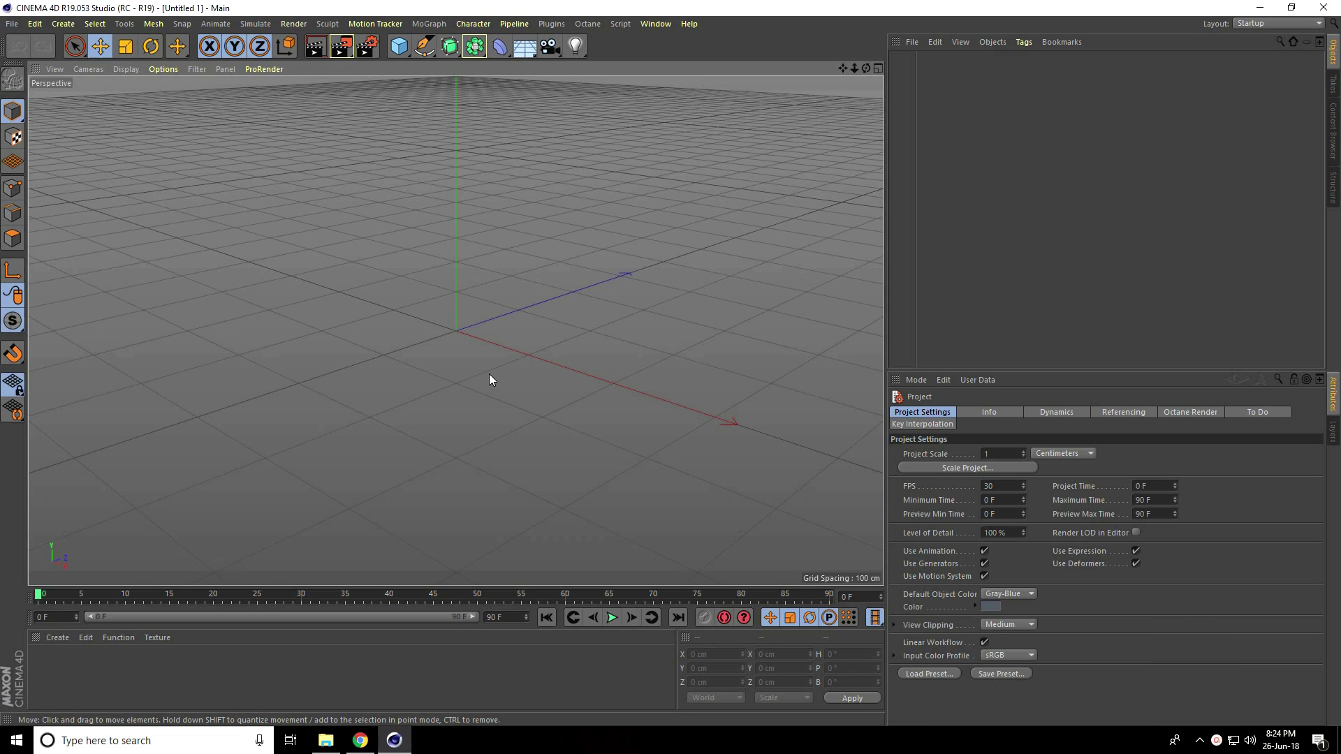
Add a plane sized 500 × 500 cm with 150 segments.
click(399, 46)
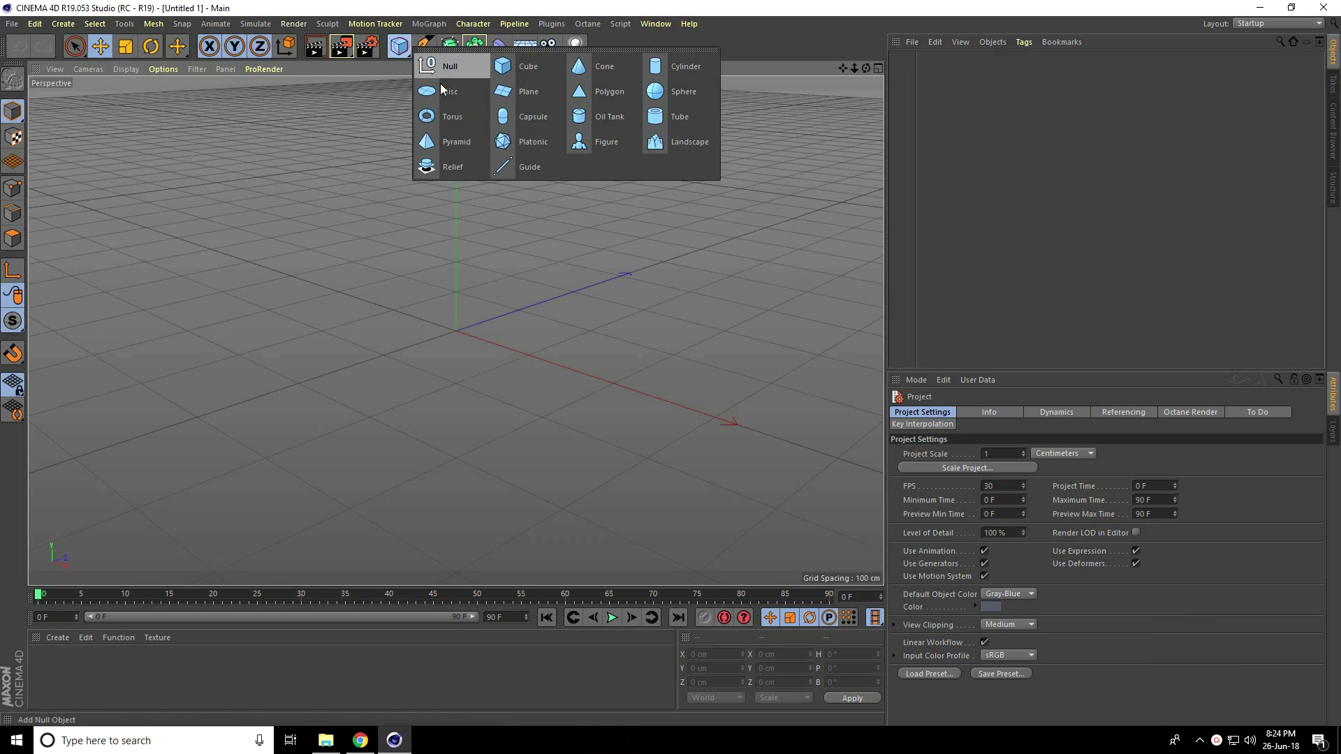
click(524, 96)
scroll(472, 316, up, 6)
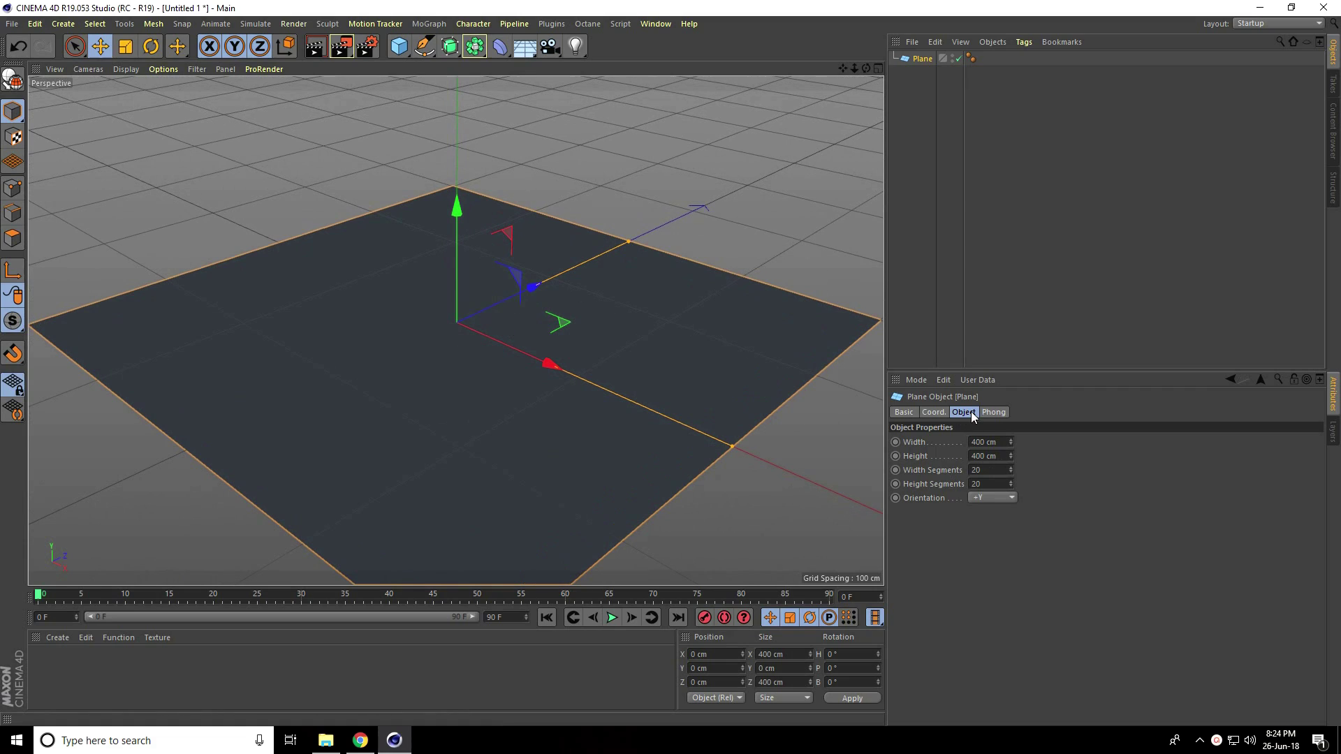
double_click(985, 442)
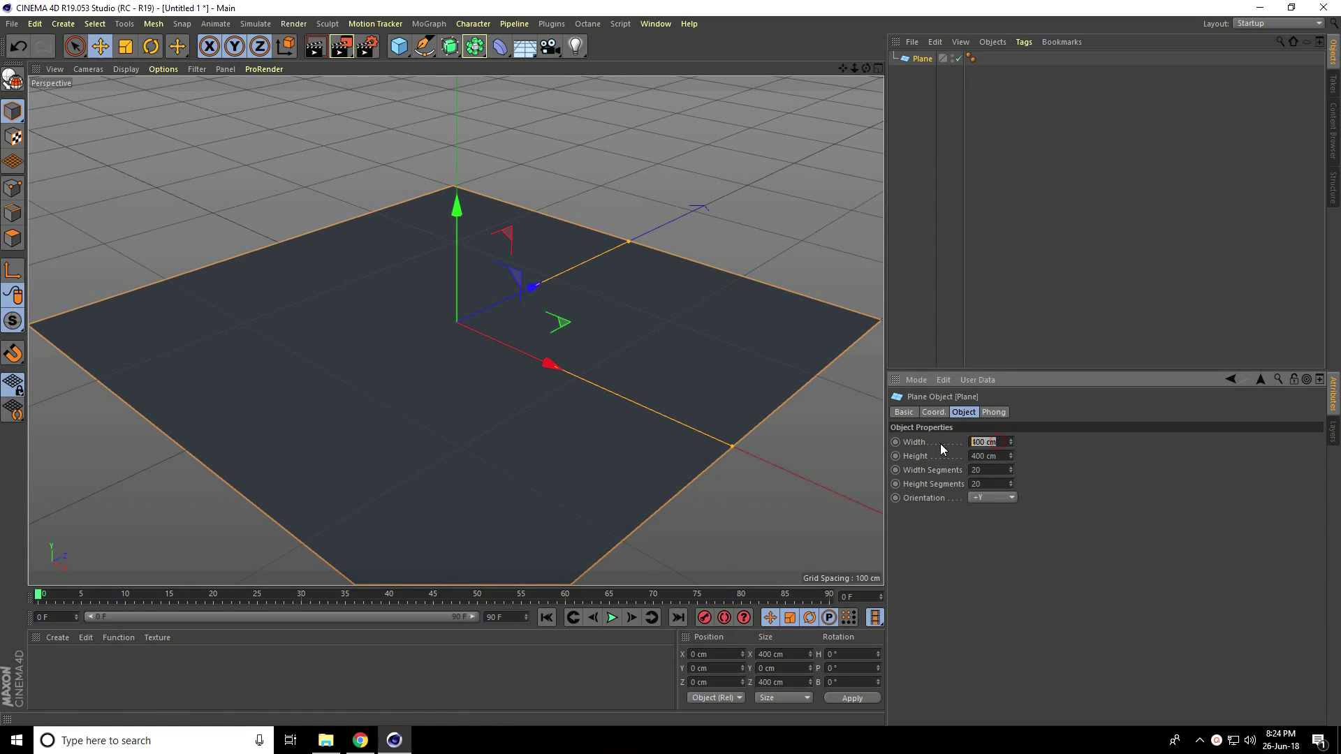
text(500)
key(Tab)
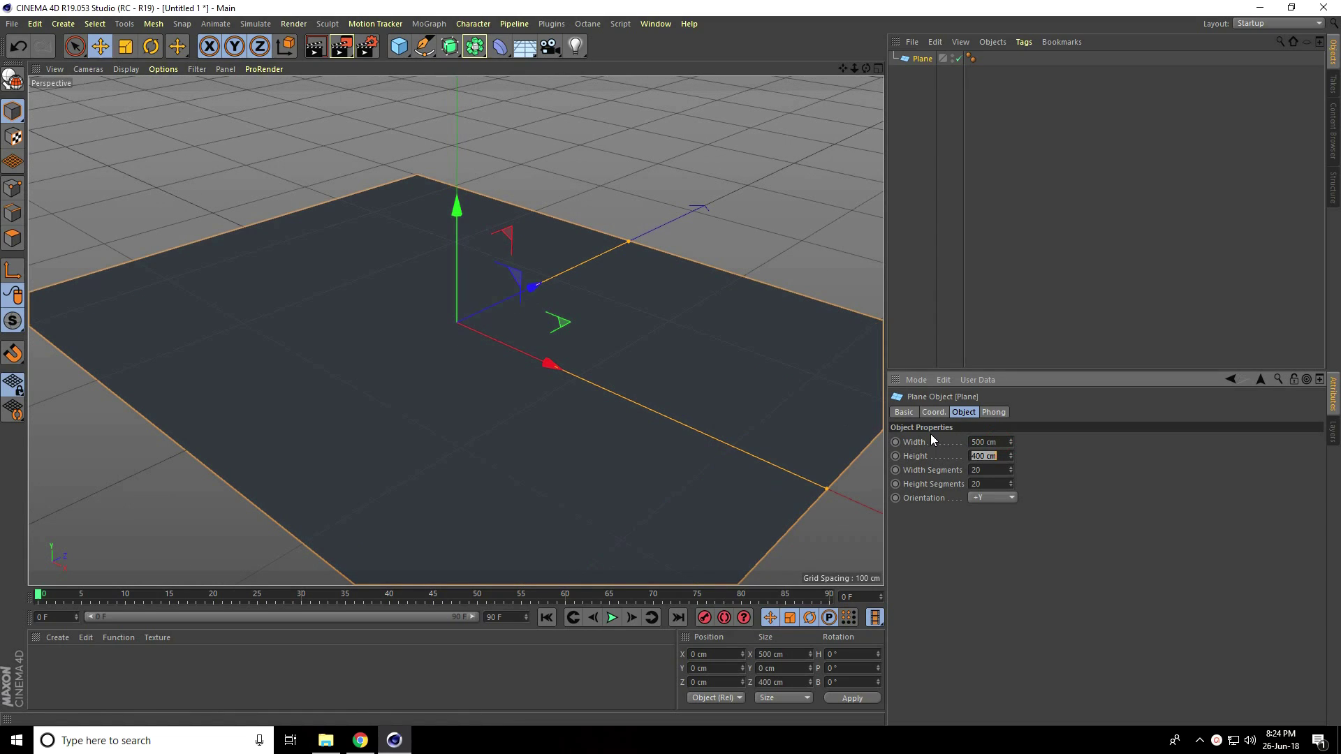
text(500)
key(Return)
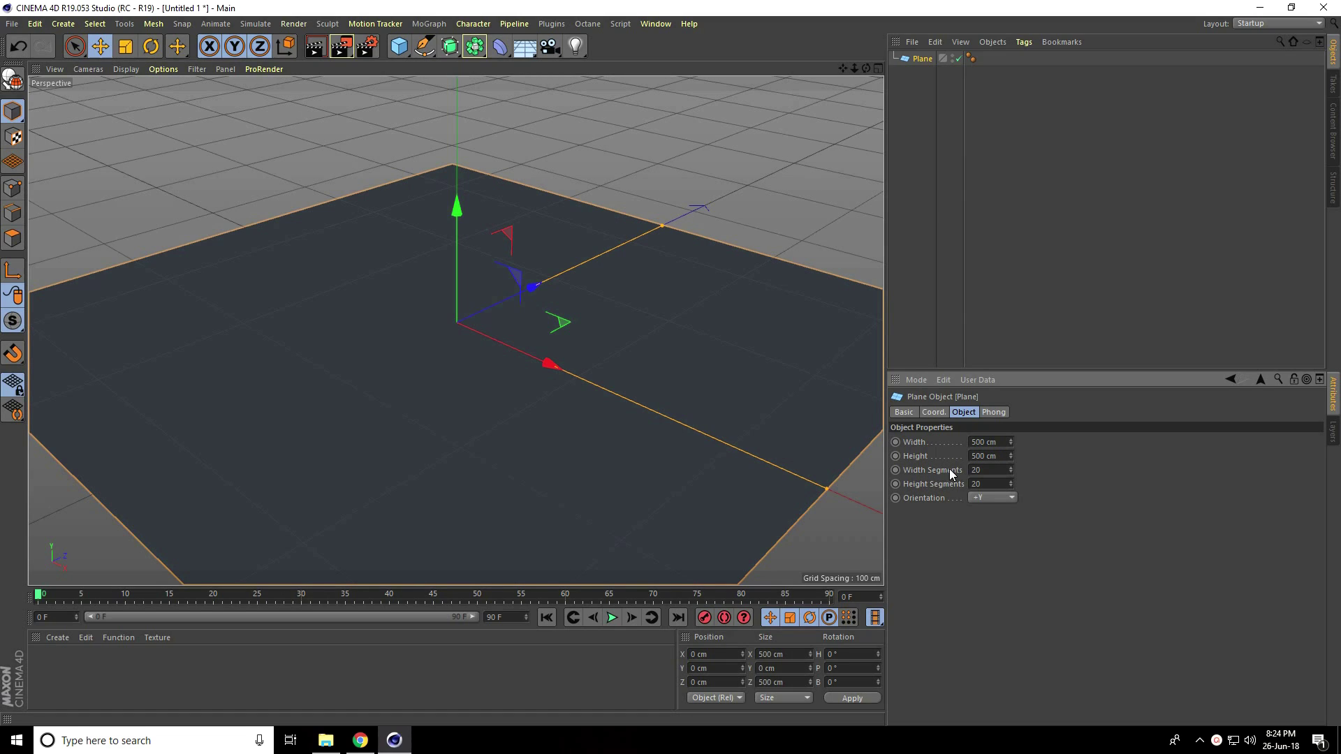
double_click(994, 469)
text(150)
key(Tab)
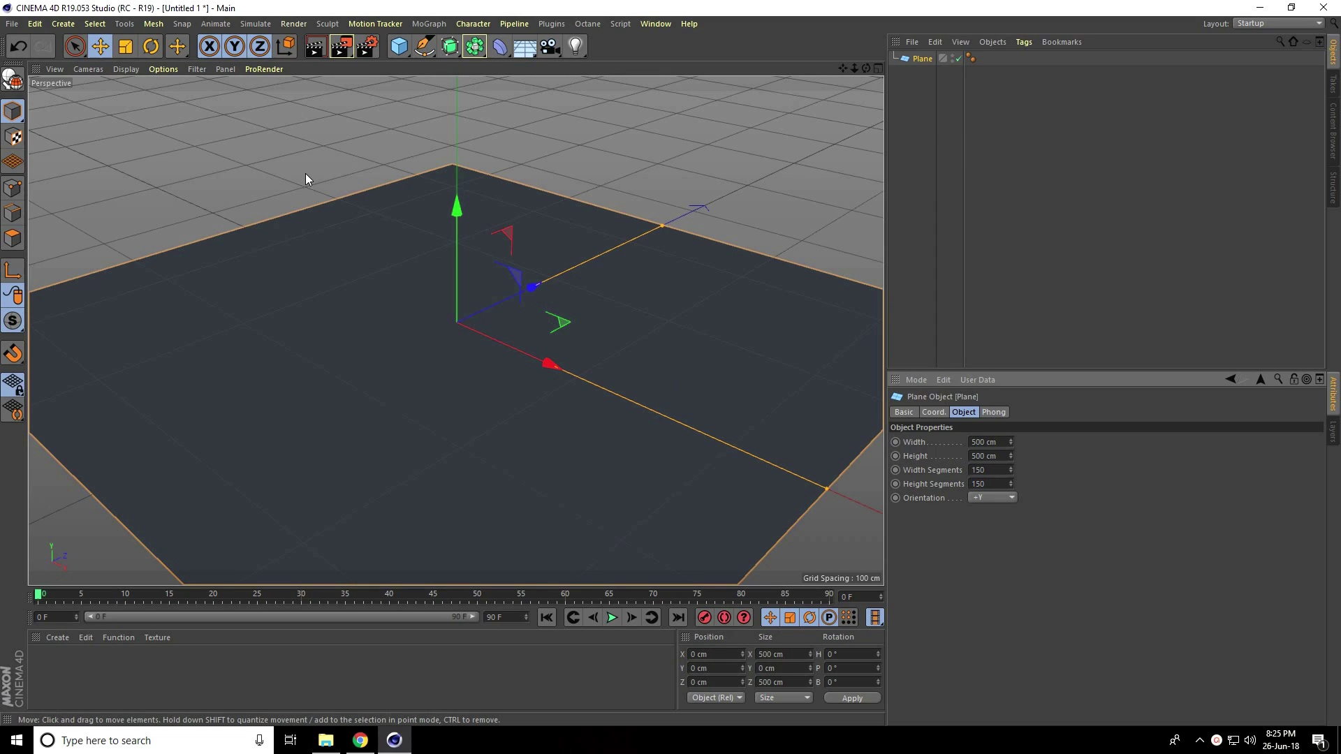
Switch the viewport display to Gouraud Shading (Lines) to show the wireframe.
click(129, 71)
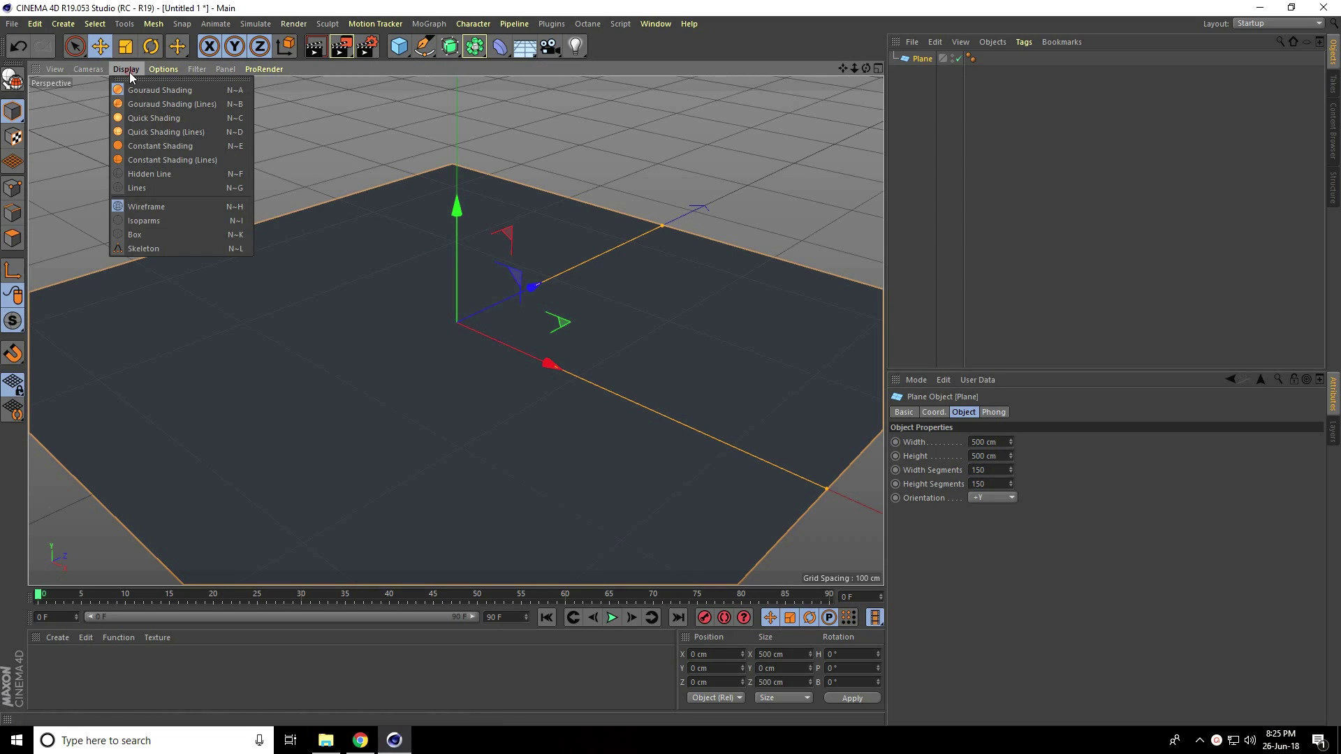
click(180, 99)
scroll(430, 412, up, 6)
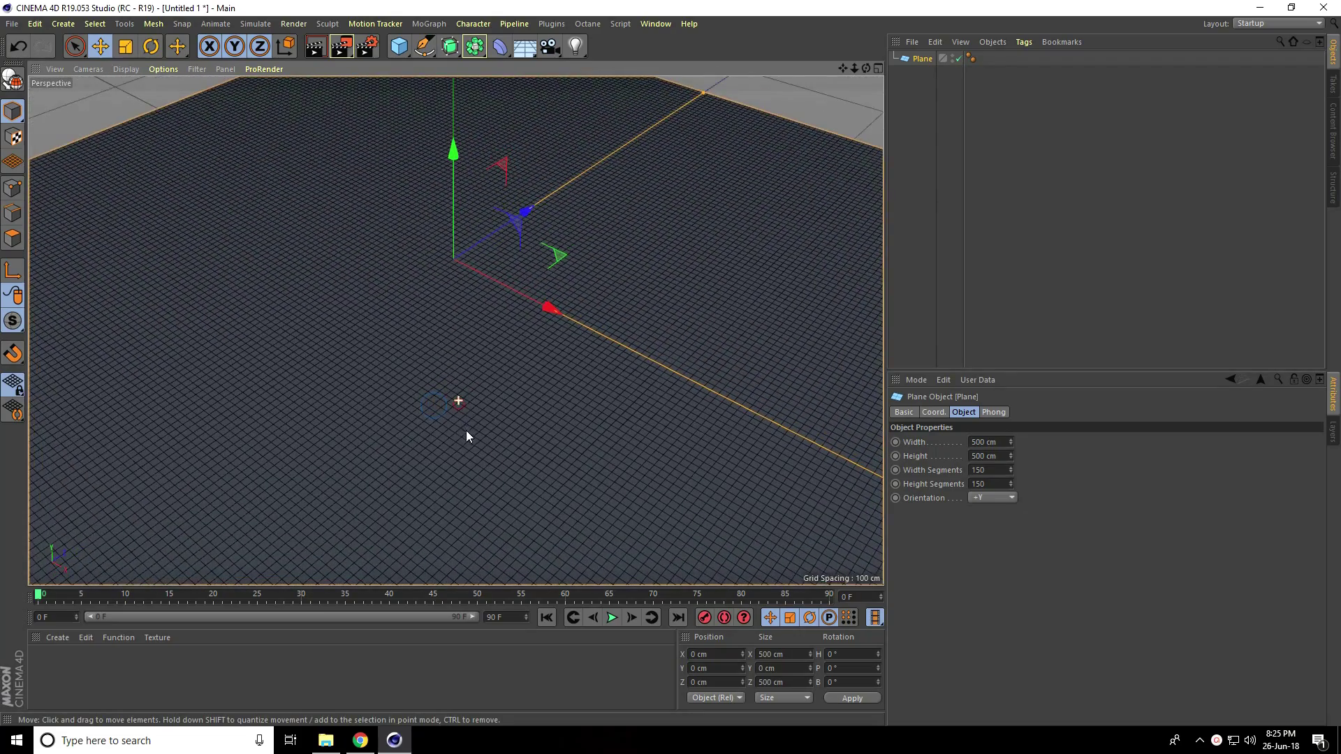
scroll(441, 371, down, 5)
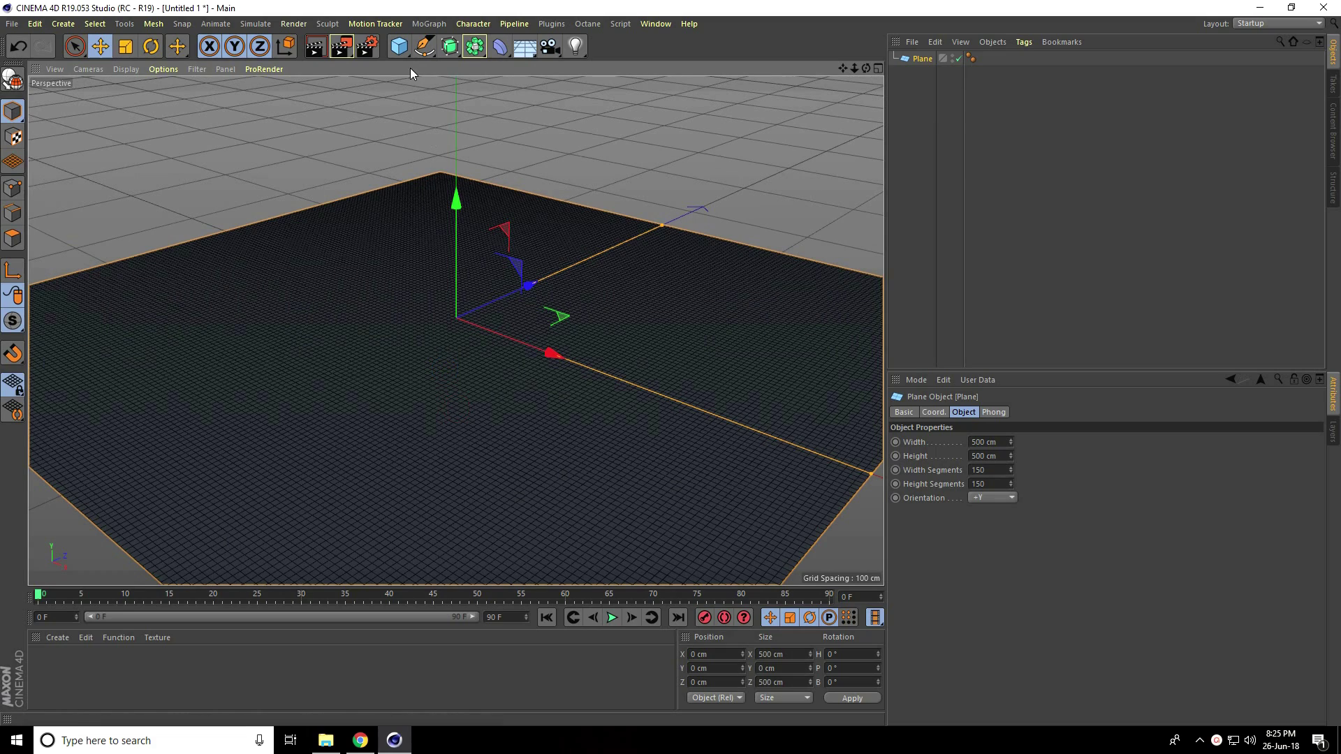
Add a sphere with a 10 cm radius and raise it above the plane.
click(400, 47)
click(669, 92)
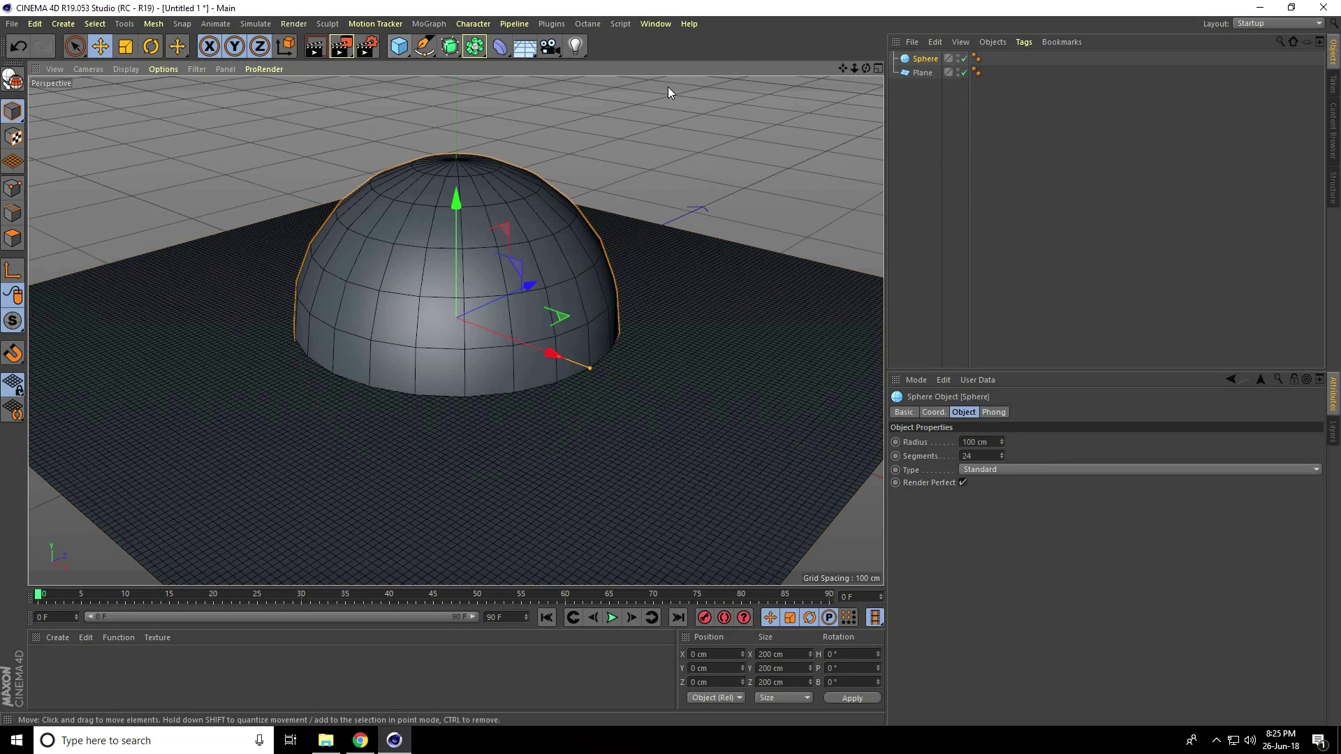
click(992, 442)
text(10)
key(Return)
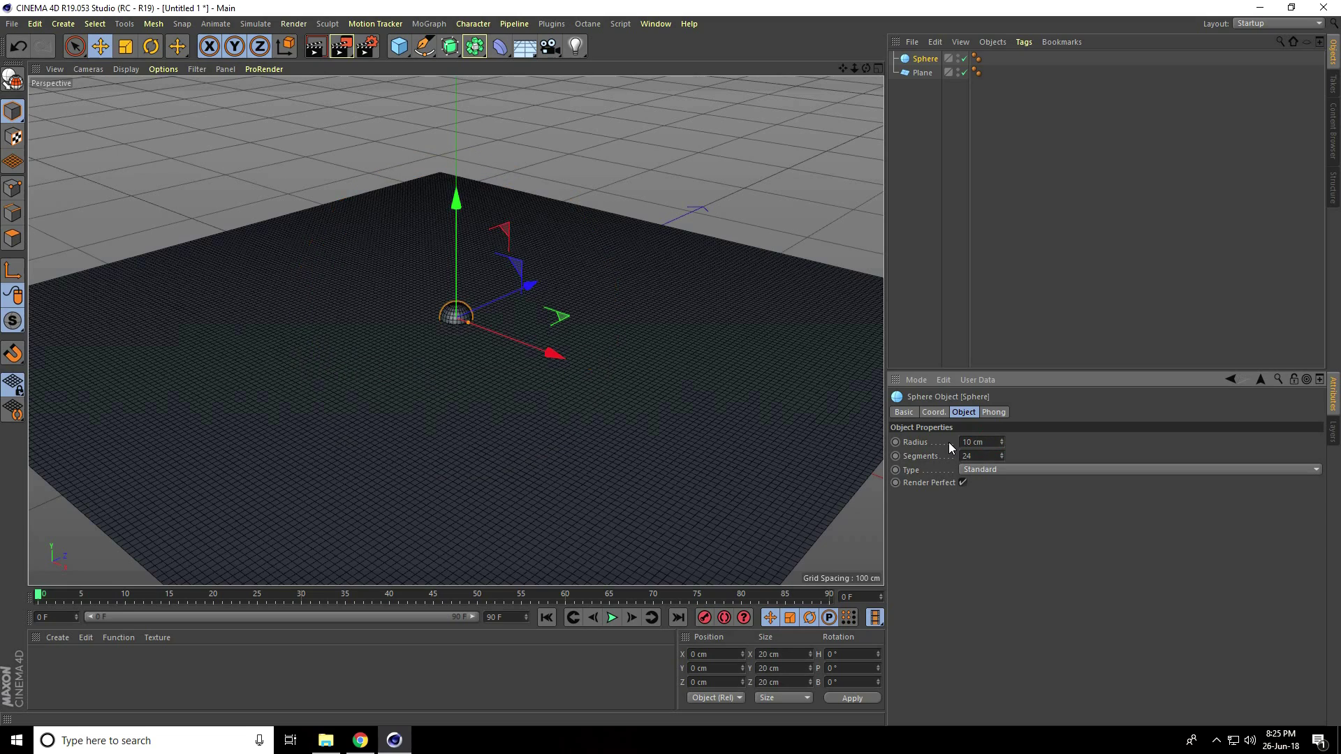
drag(460, 204, 458, 152)
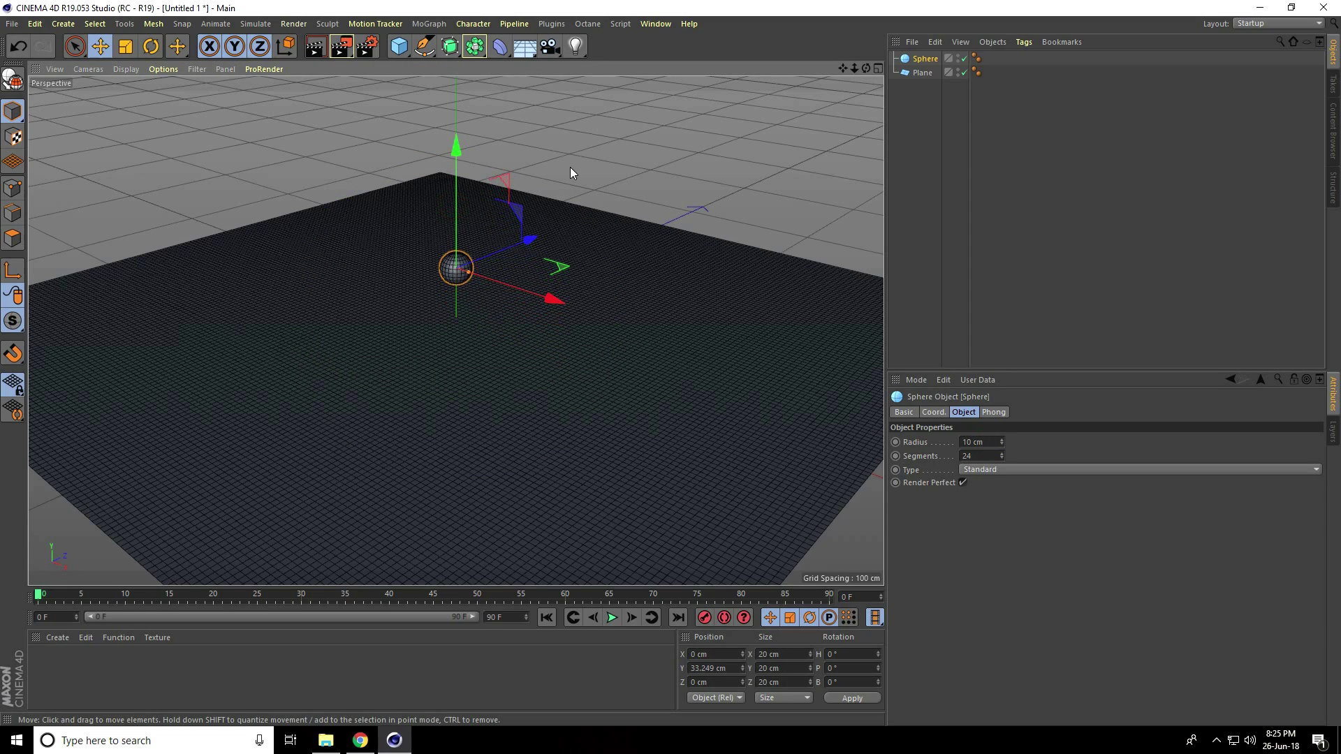
Duplicate the sphere, move the copy sideways and give it a 15 cm radius.
click(926, 59)
key(ctrl+c)
key(ctrl+v)
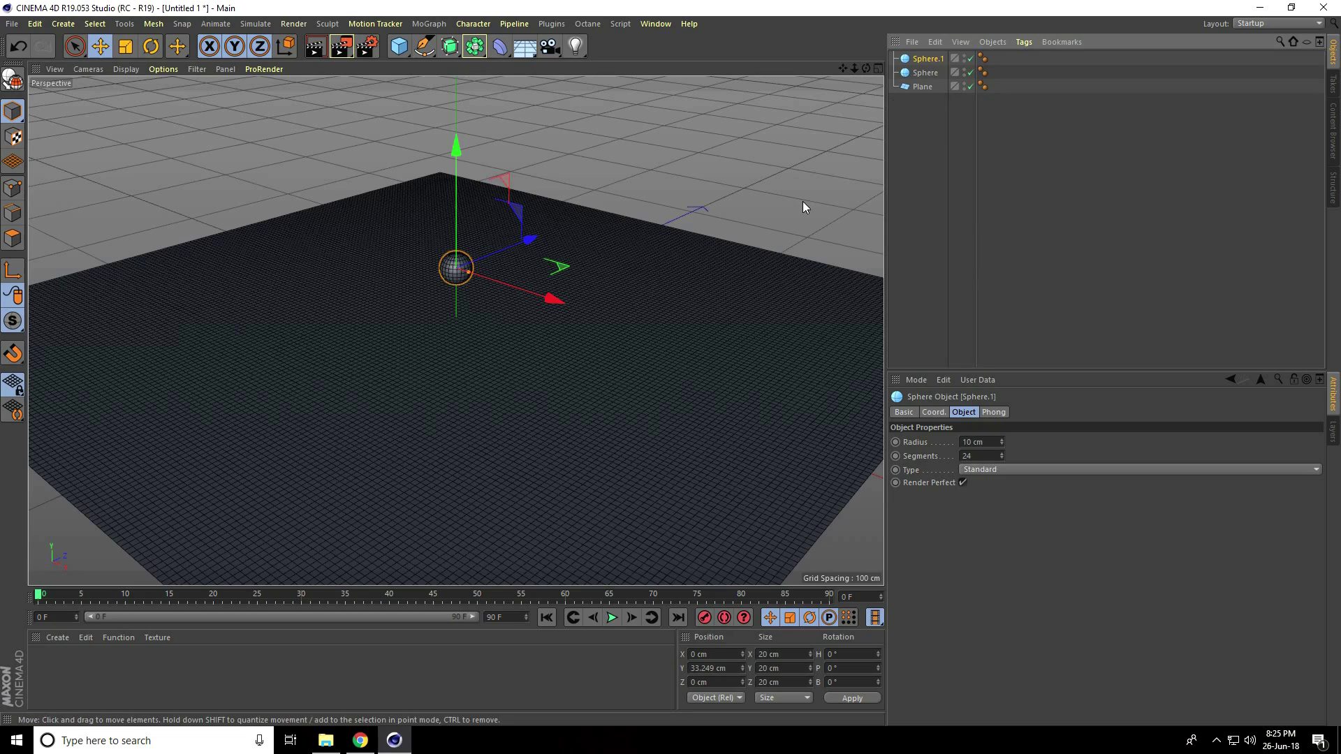
drag(560, 275, 609, 274)
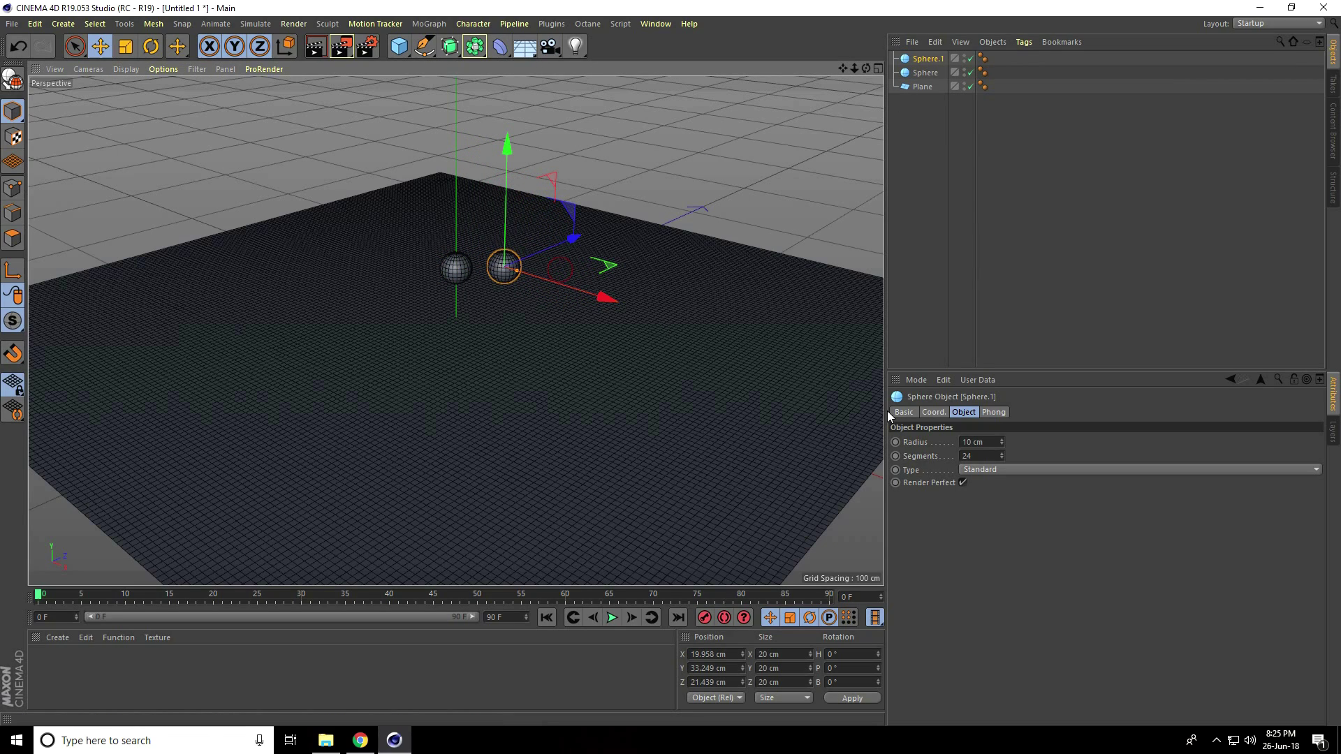
click(989, 443)
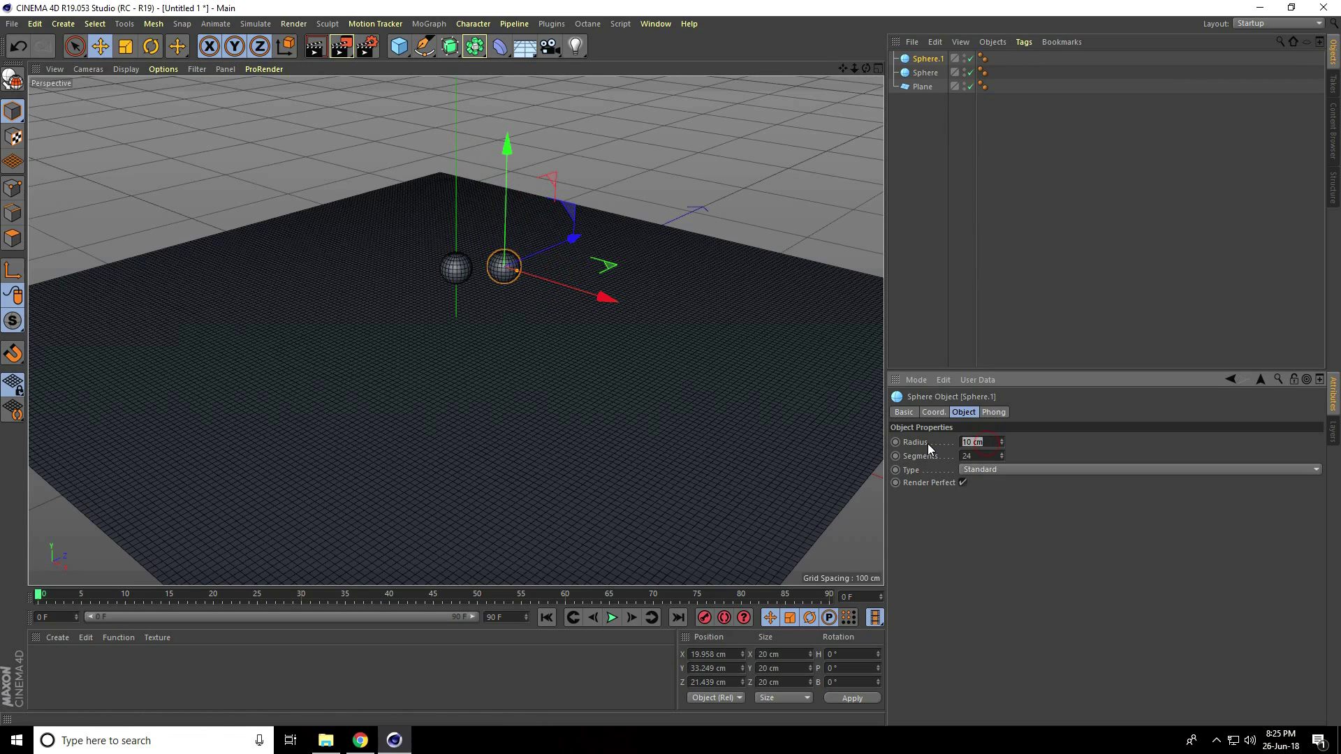
text(15)
key(Return)
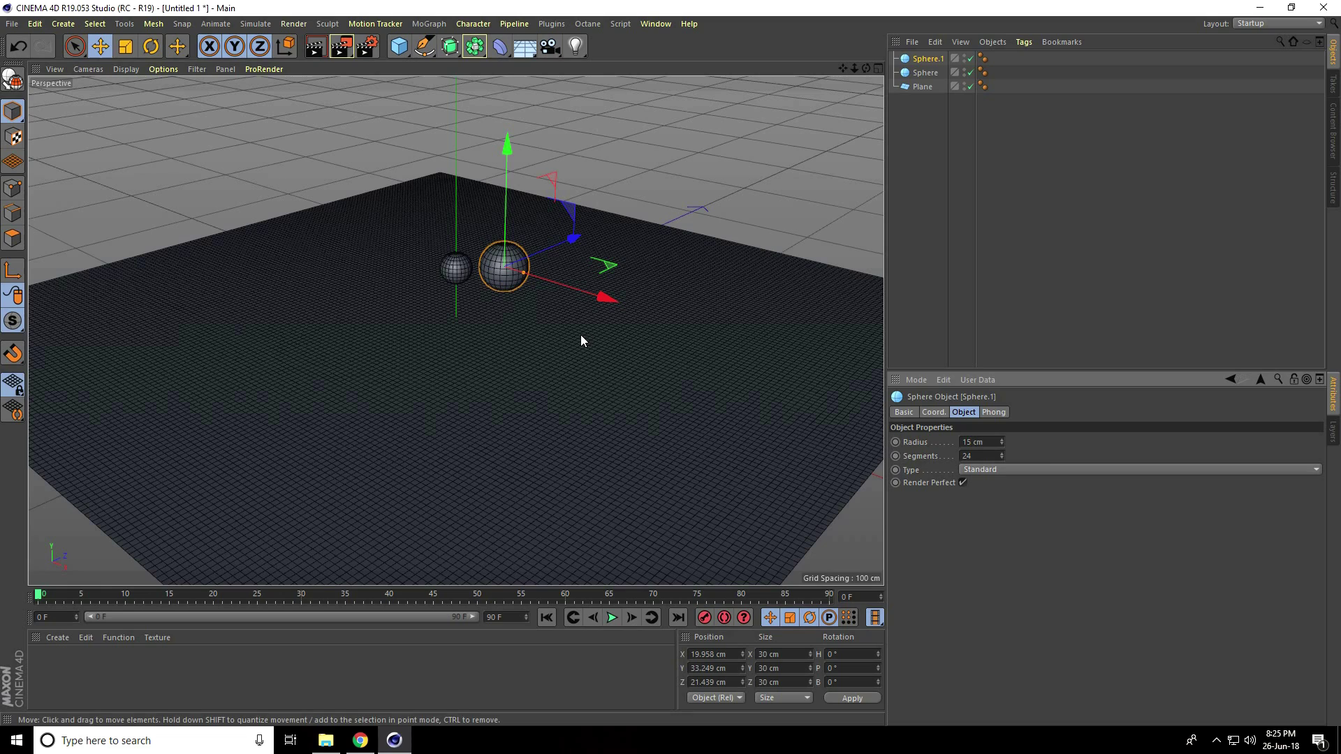
scroll(518, 219, up, 5)
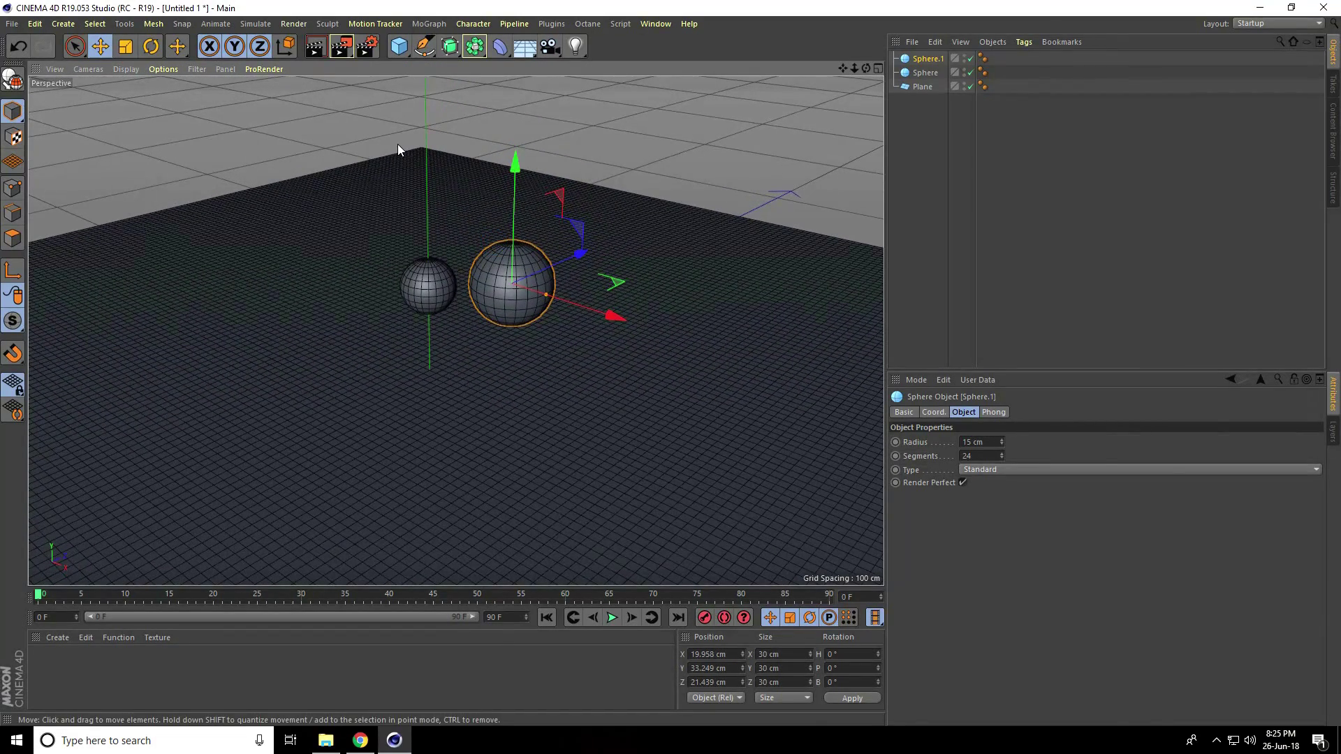
Add a particle emitter, pitch it −90° to point downward and raise it high above the plane.
click(255, 24)
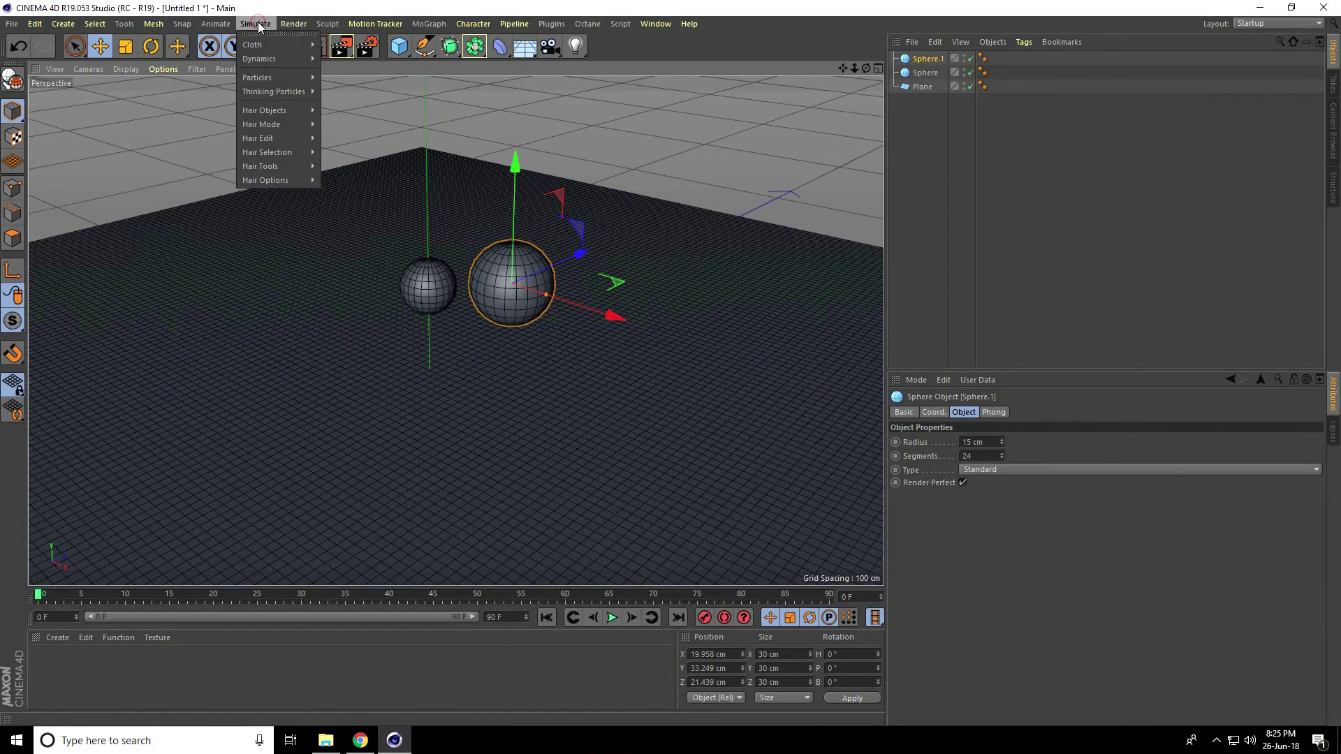
mouse_move(265, 76)
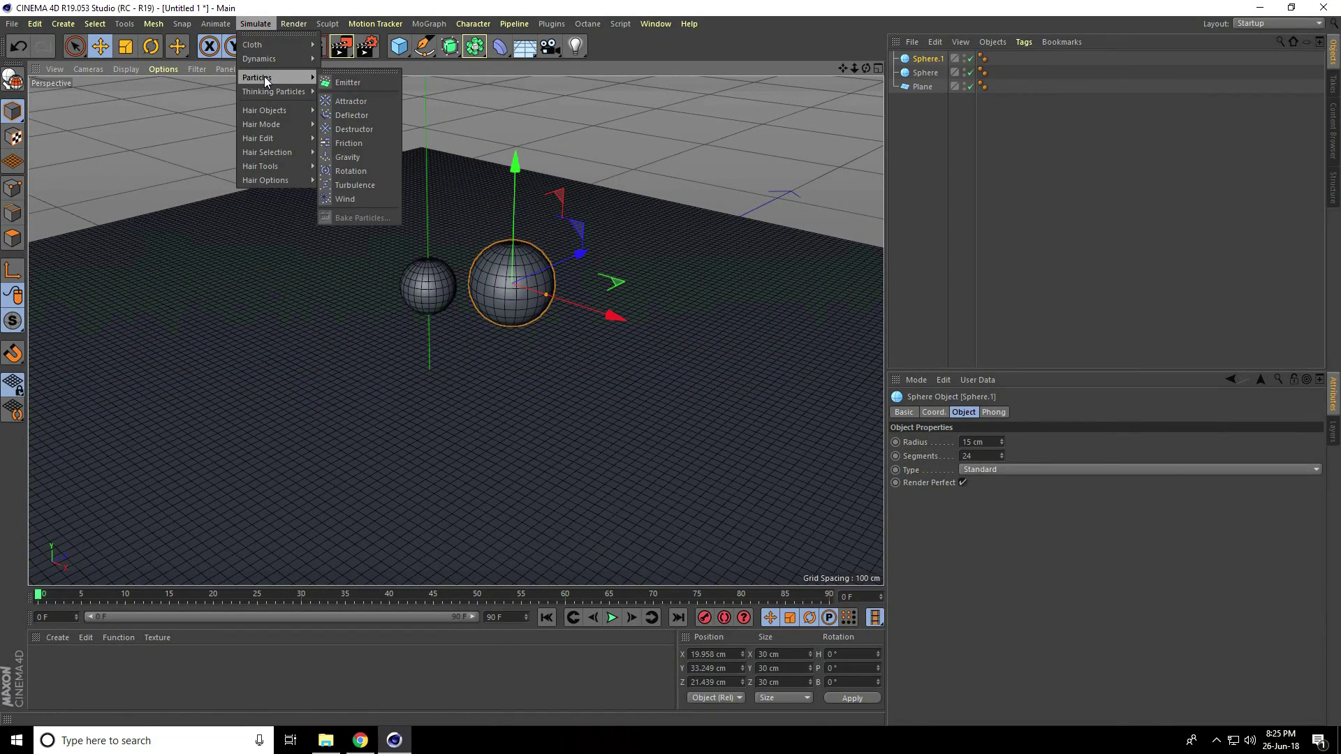
click(365, 81)
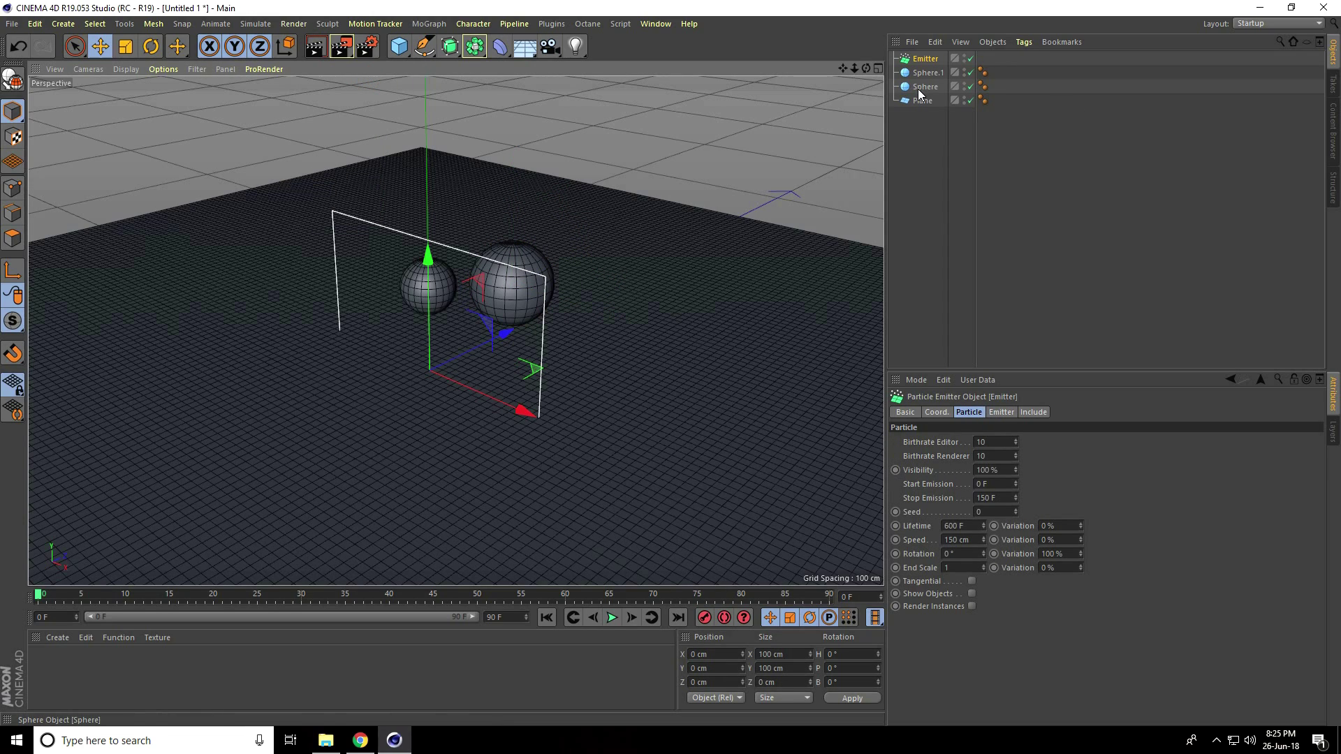
click(150, 46)
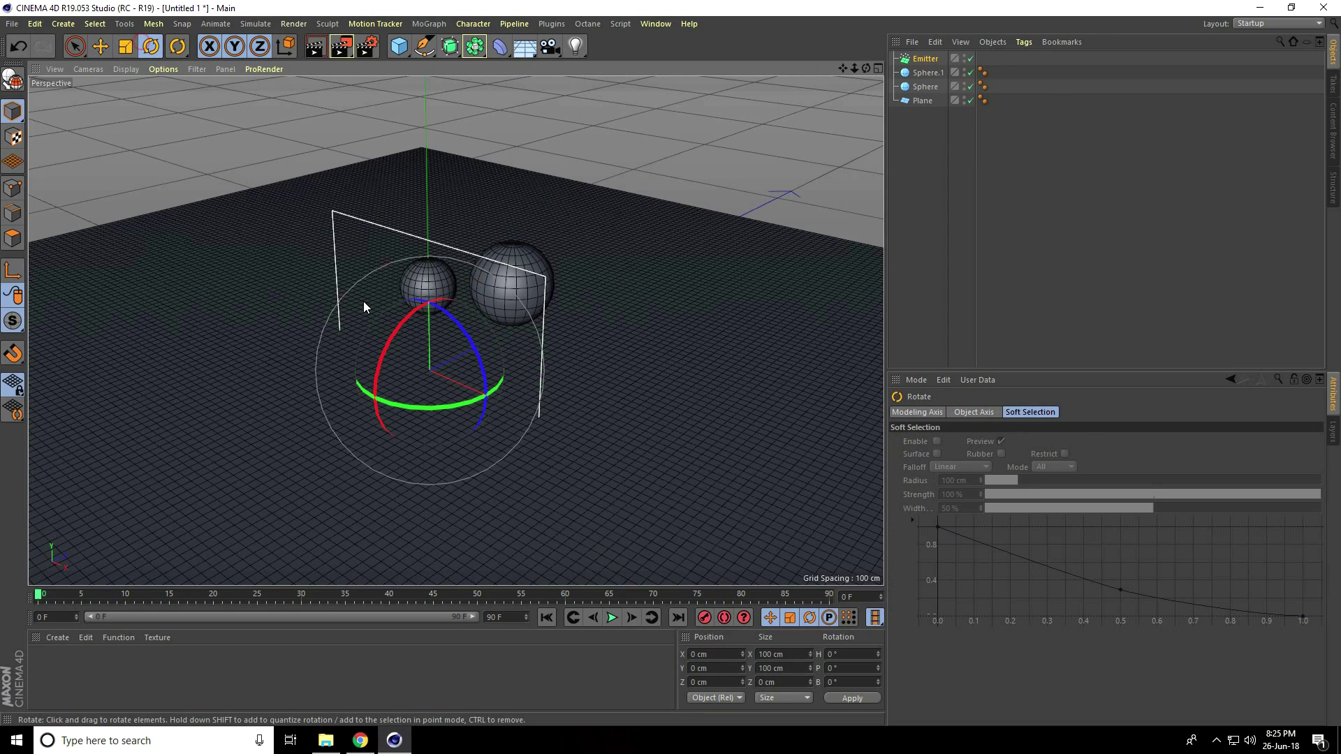
drag(396, 330, 484, 285)
click(100, 46)
scroll(451, 458, down, 3)
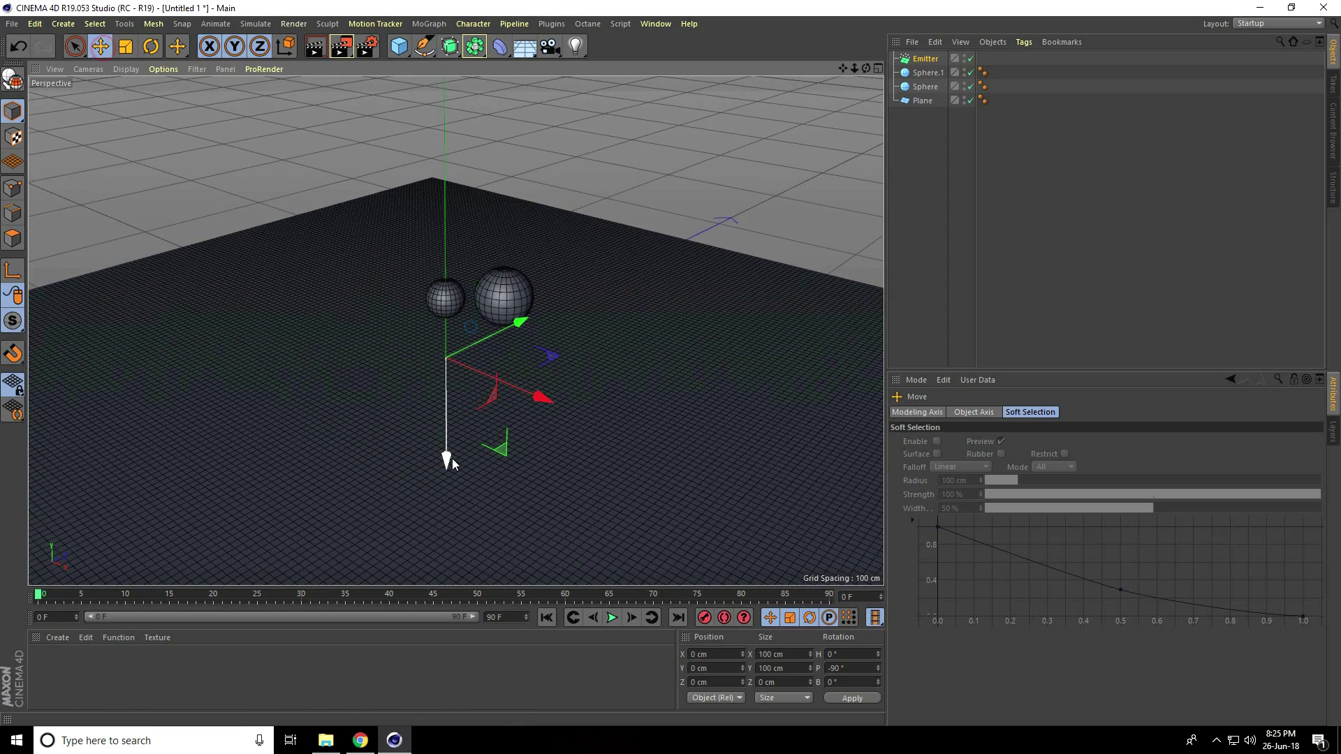
drag(451, 458, 447, 227)
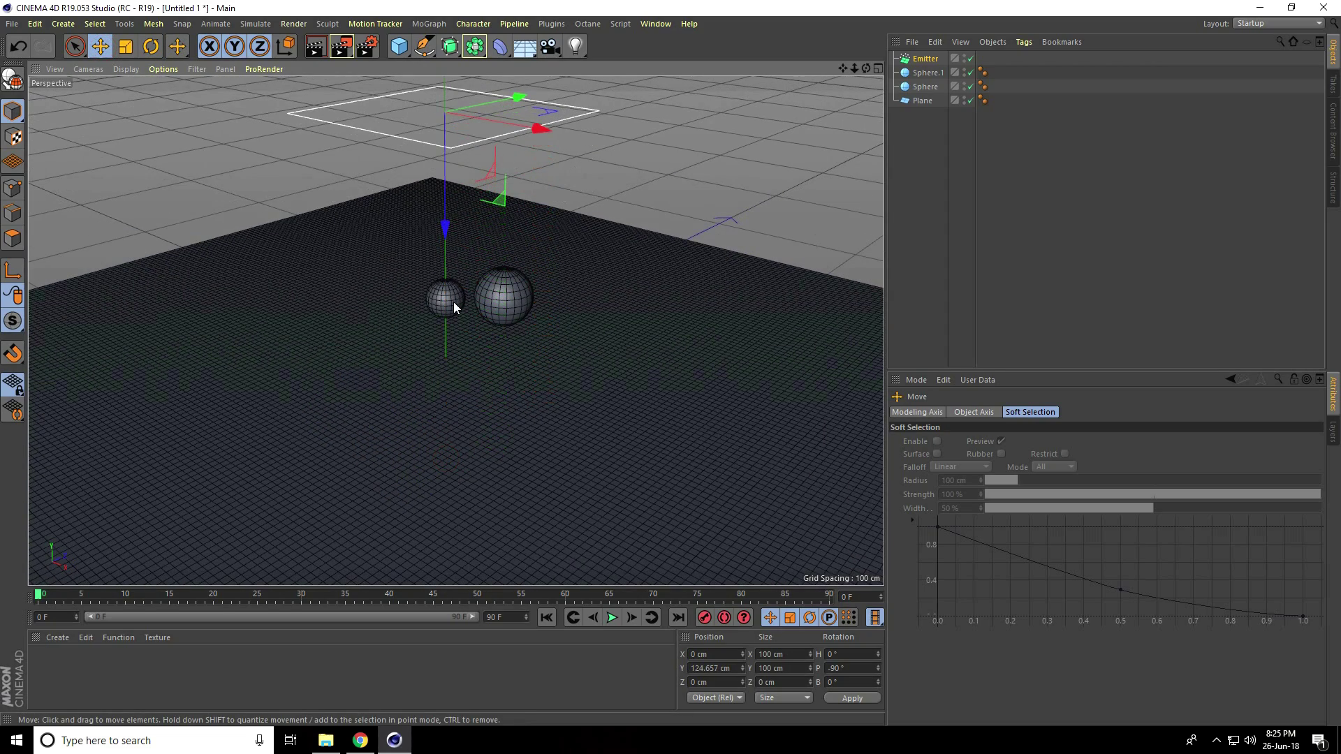
mouse_move(454, 302)
alt+mouse_down()
mouse_move(472, 277)
mouse_move(459, 318)
alt+mouse_up()
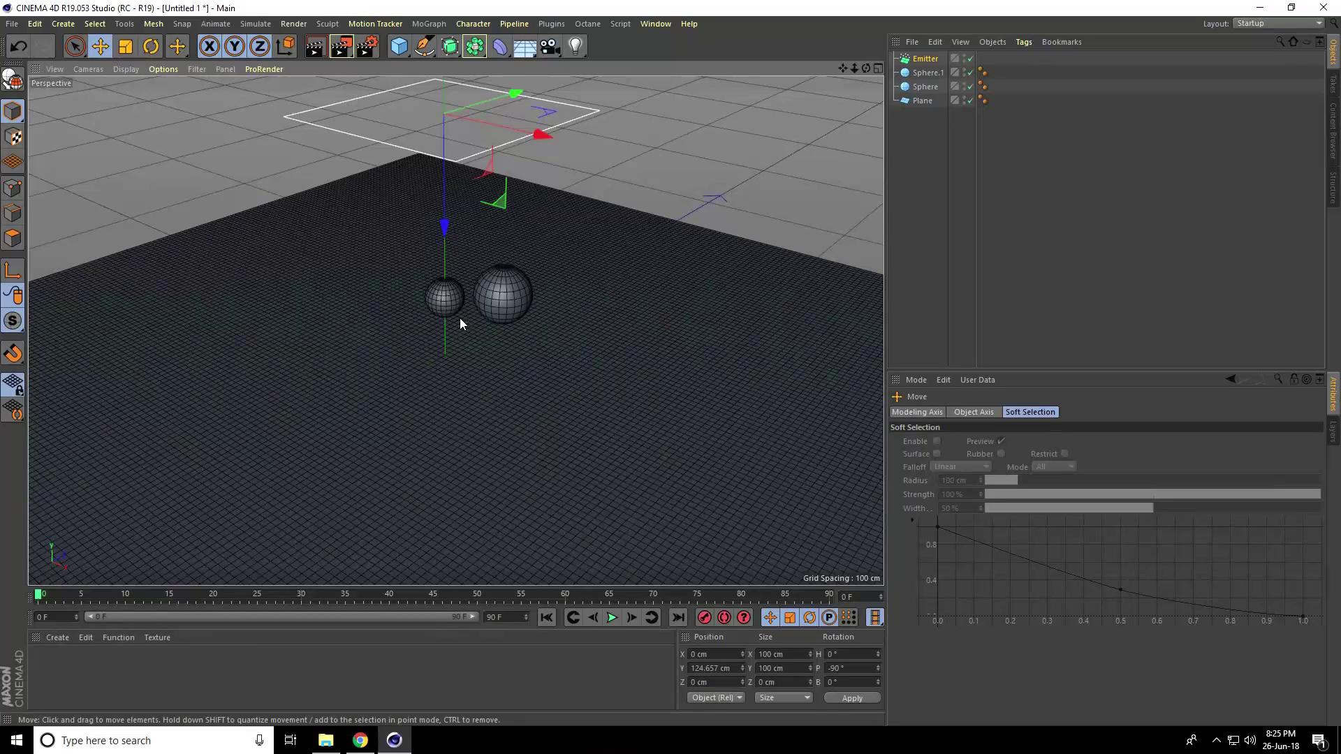
Nest both spheres under the Emitter in the Object Manager.
click(928, 86)
ctrl+click(928, 73)
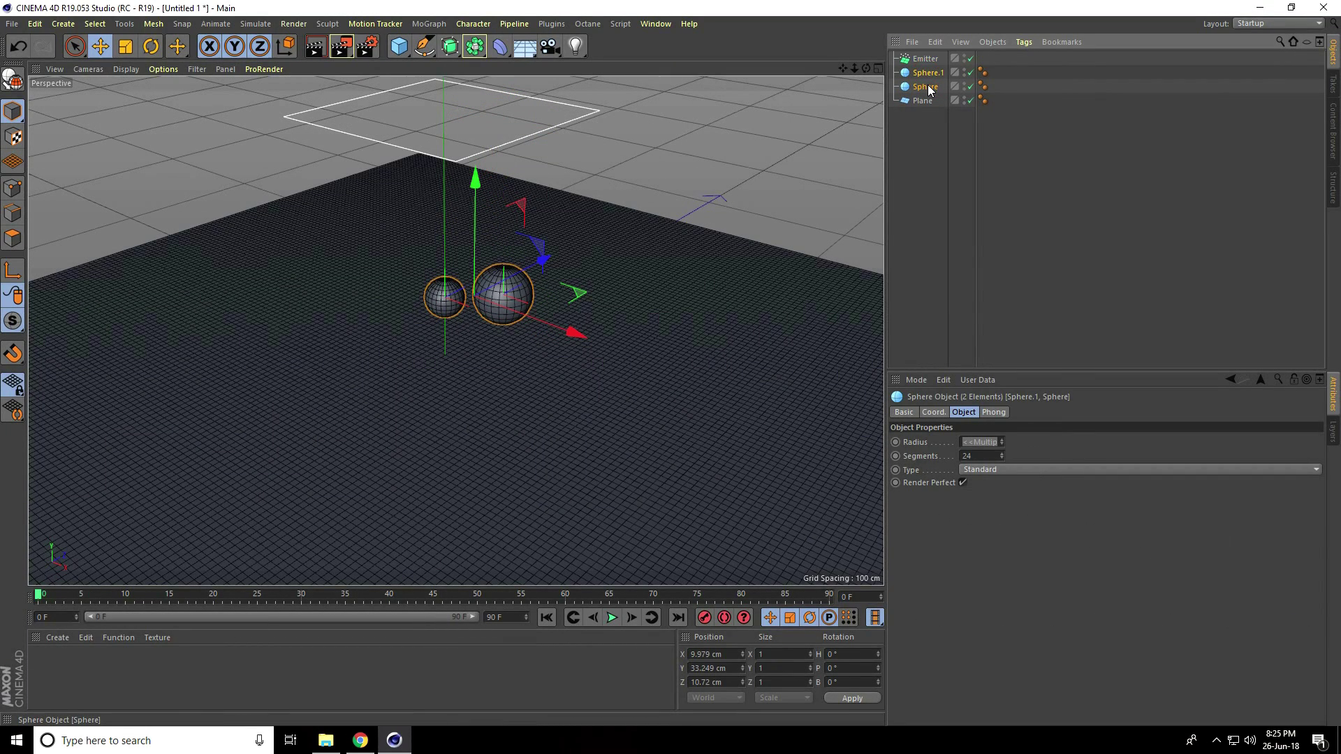
drag(930, 90, 933, 60)
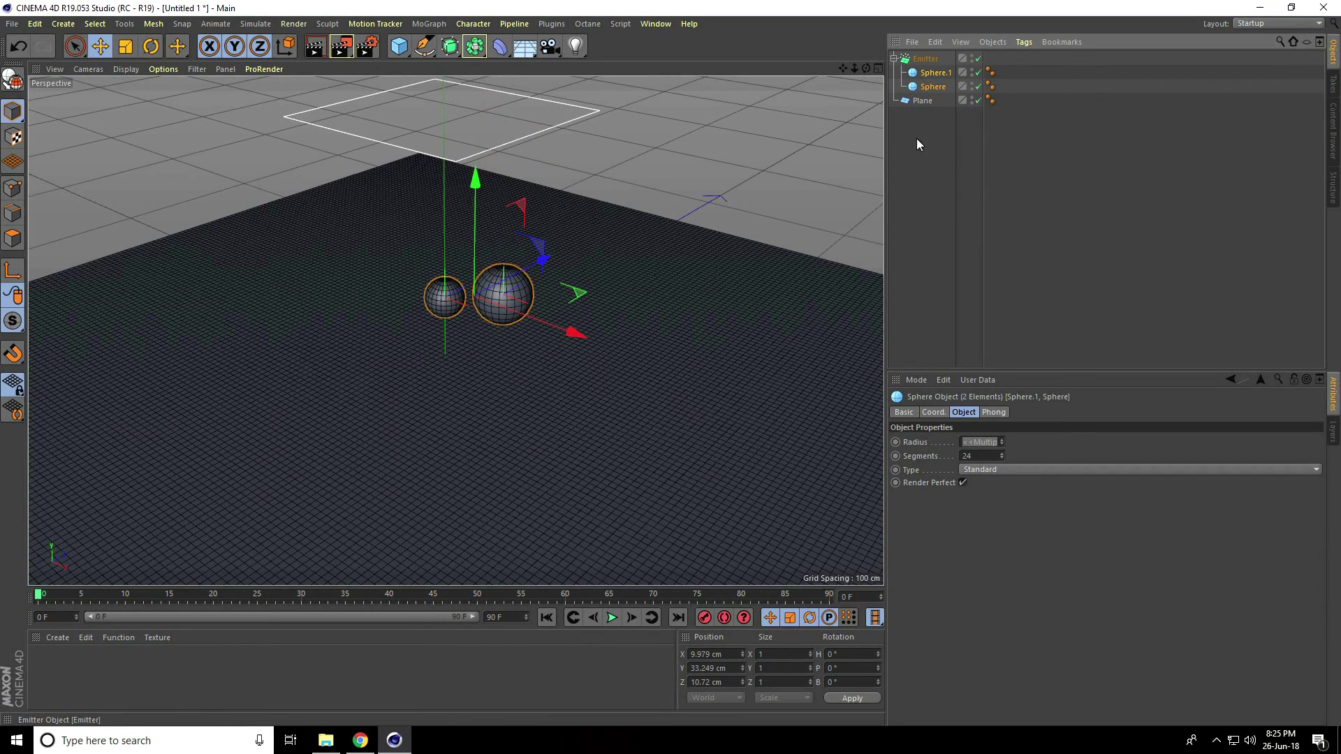
Tick Show Objects on the emitter, extend the timeline to 300 F, and play the preview.
click(932, 59)
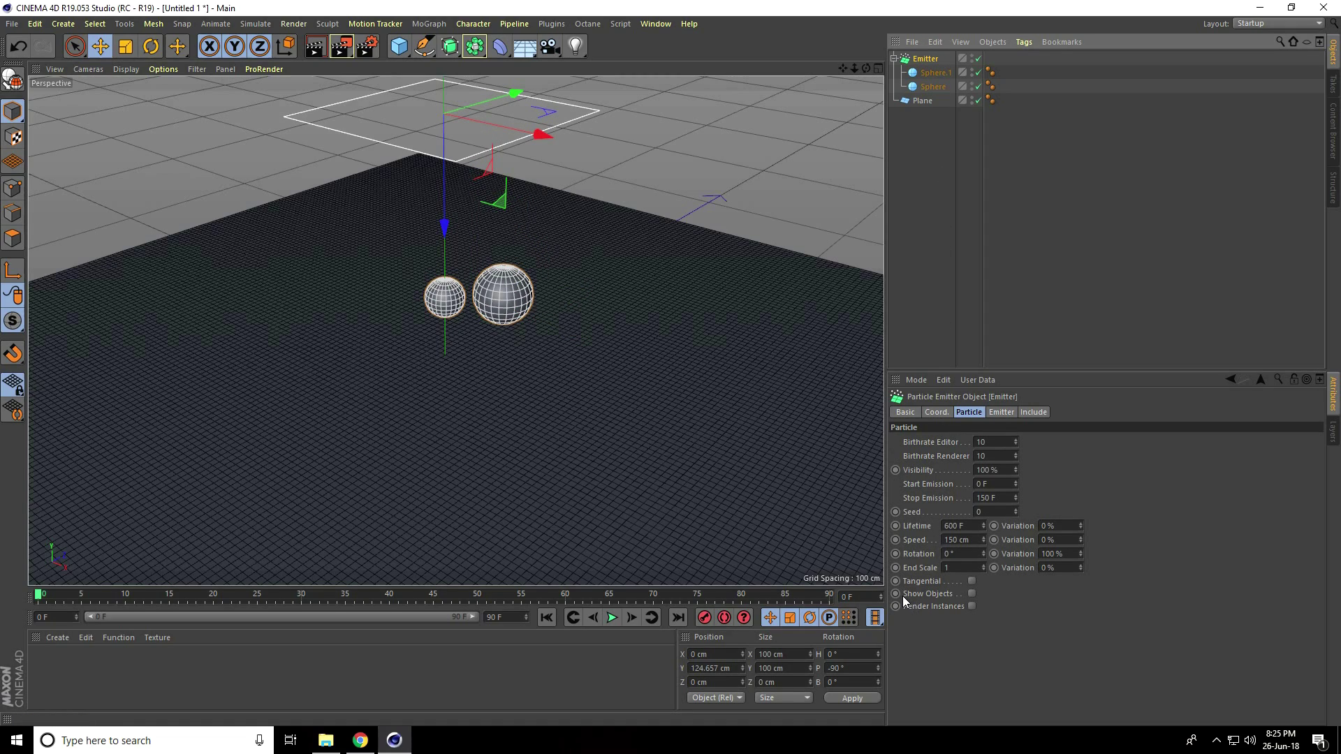
click(970, 594)
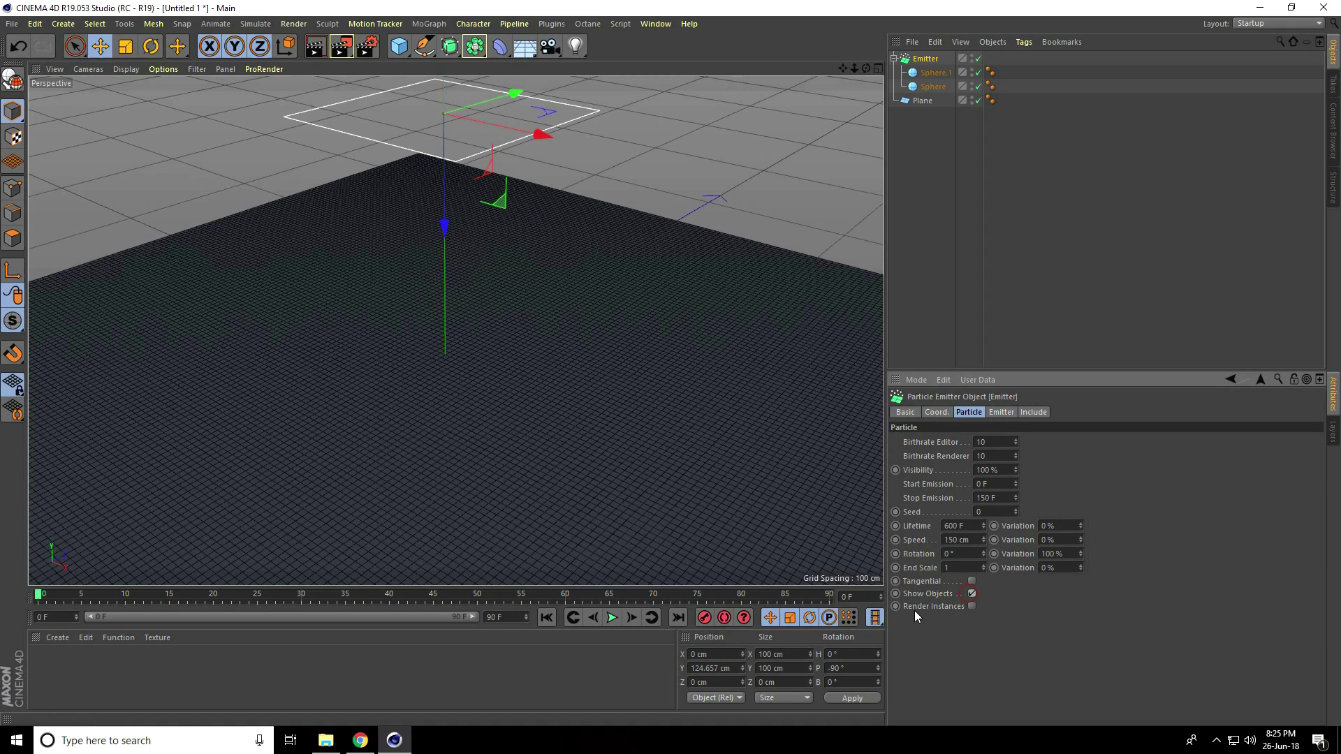
double_click(498, 618)
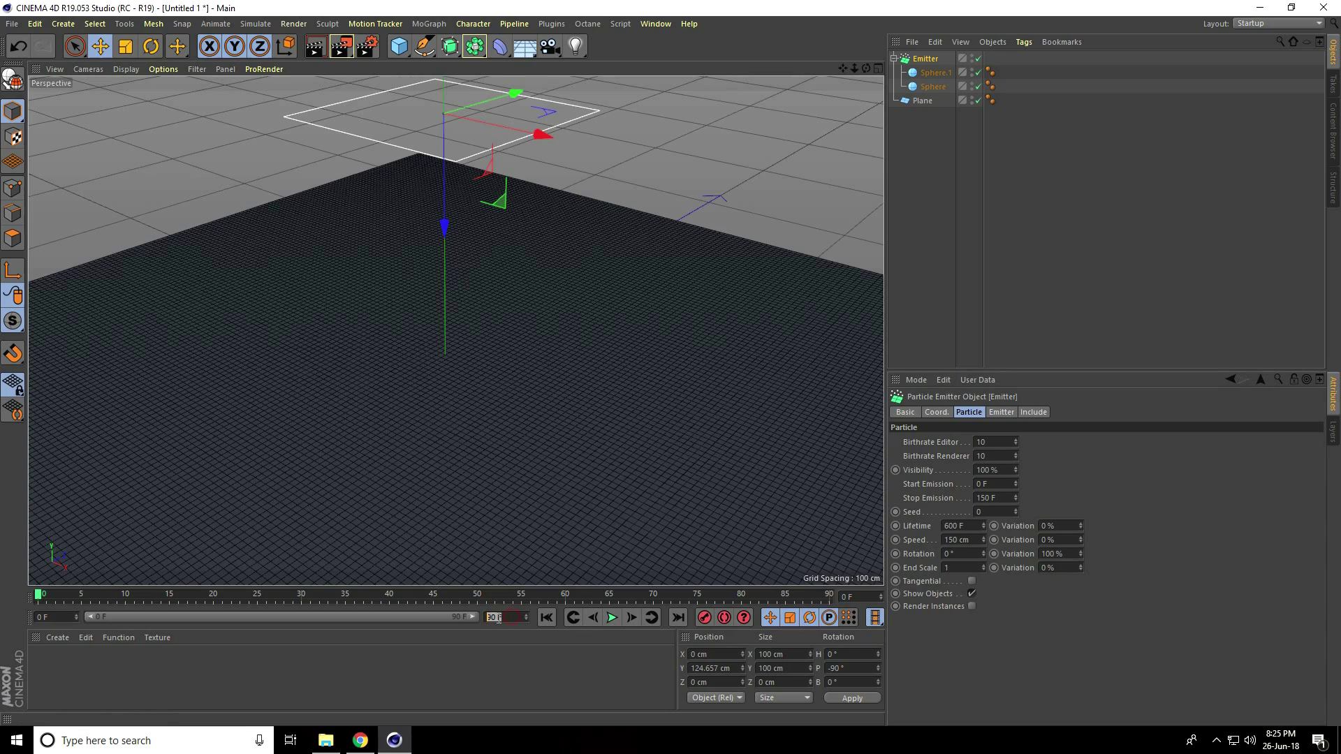
key(Return)
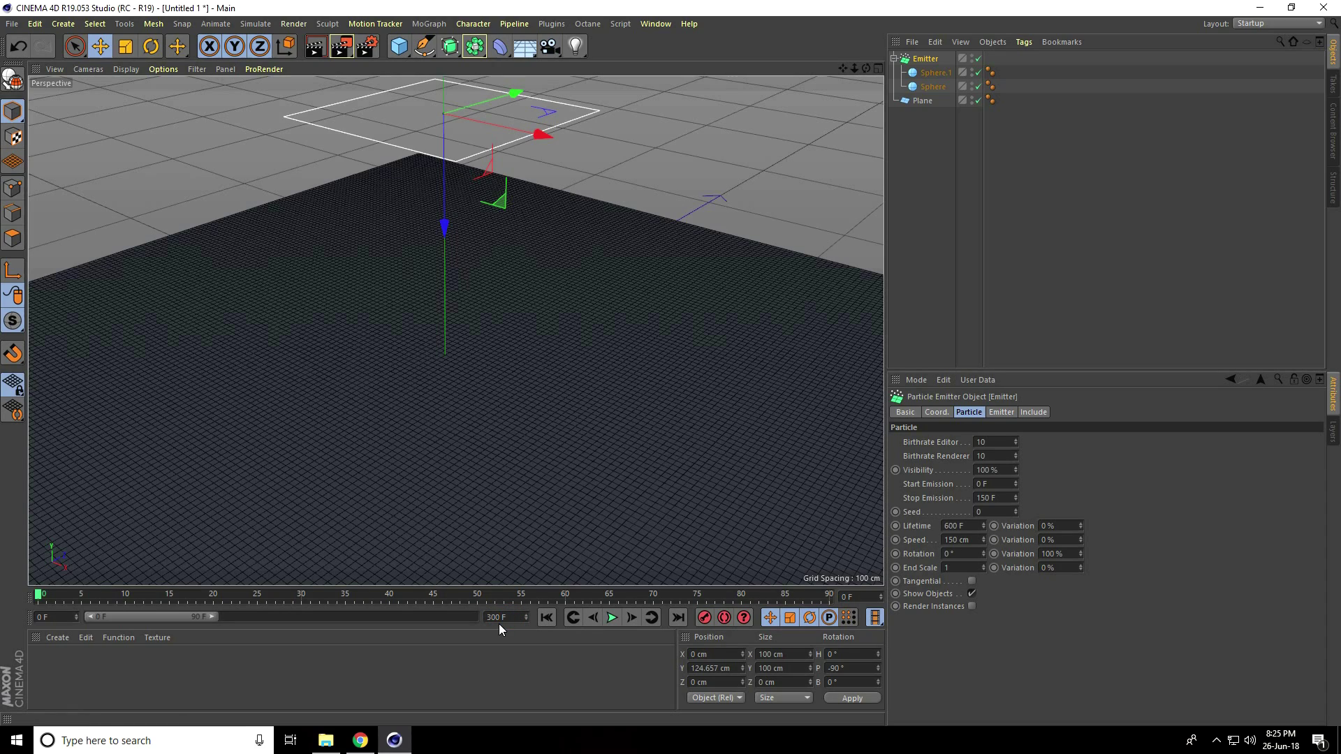
drag(211, 617, 533, 614)
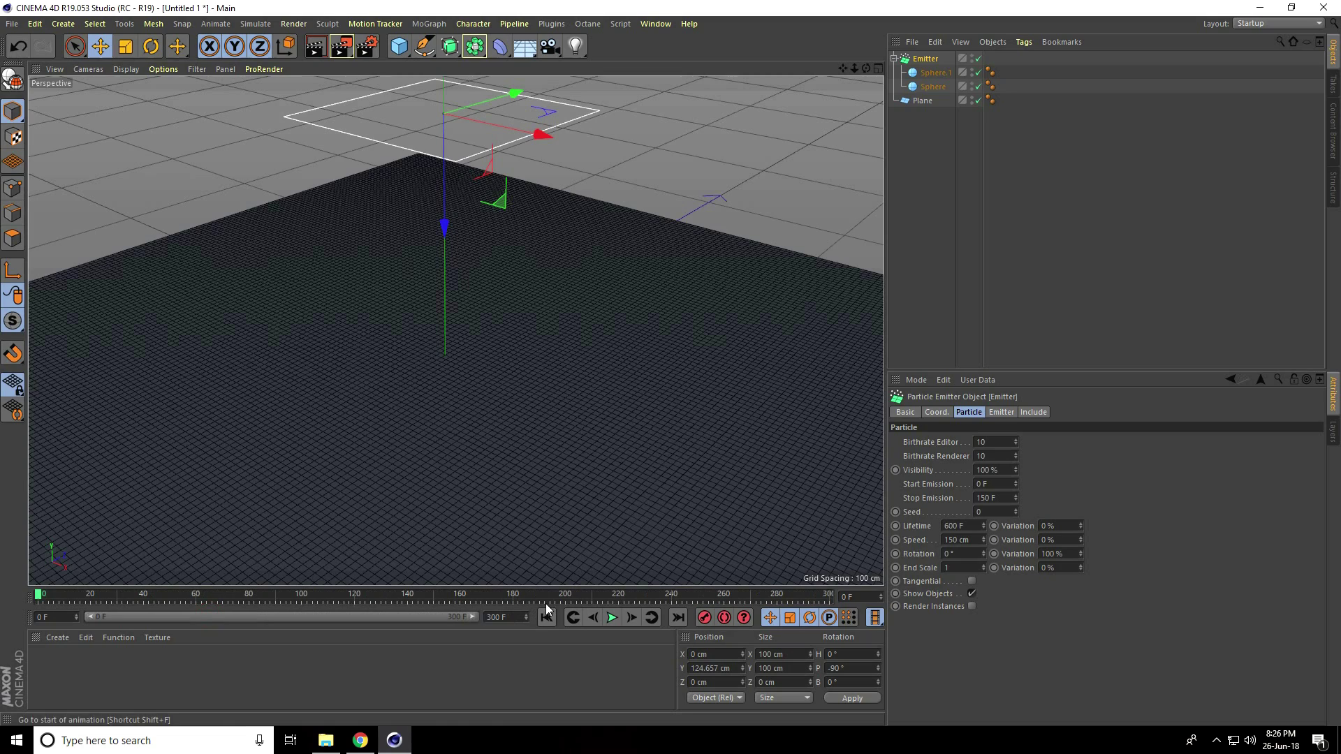
click(611, 617)
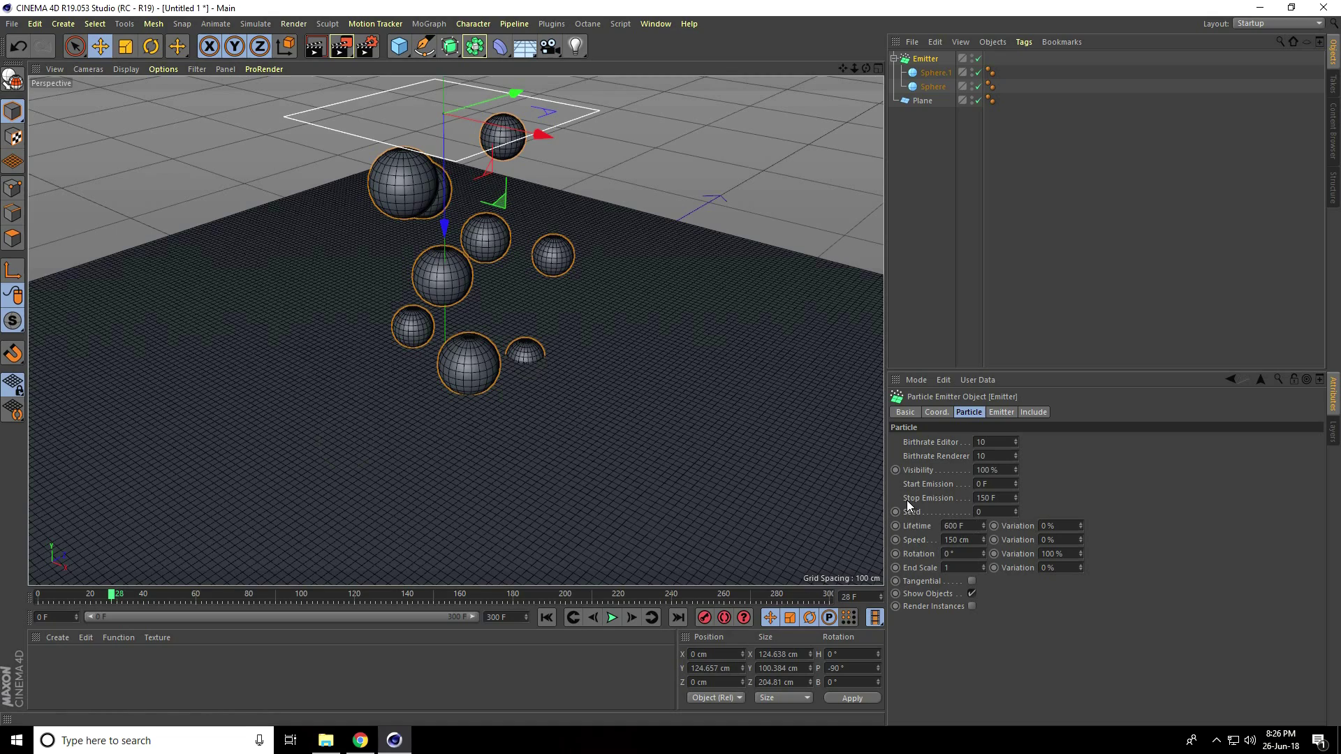
Set Stop Emission 300 F, Speed 200 cm, and Speed and End Scale Variation to 90 %.
double_click(1002, 497)
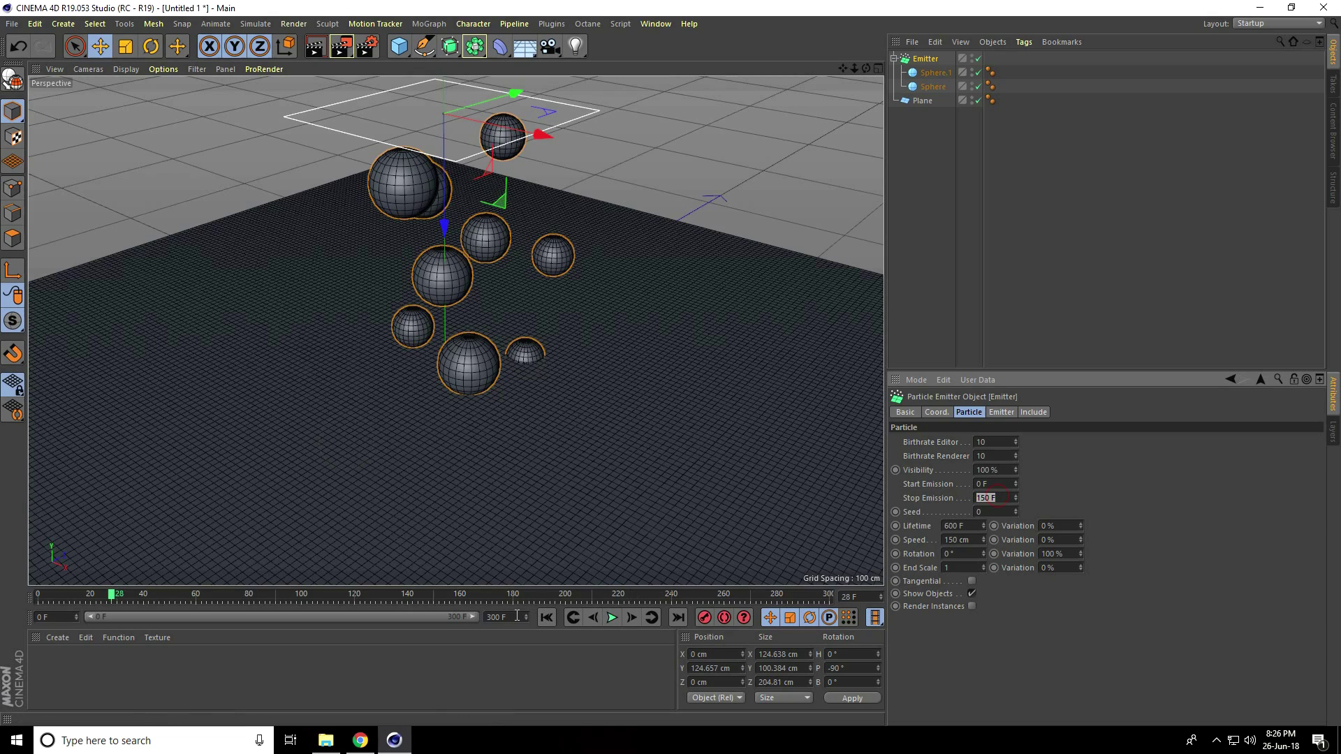
text(300)
key(Return)
double_click(956, 540)
text(20)
double_click(1046, 540)
double_click(1052, 573)
text(90)
key(Return)
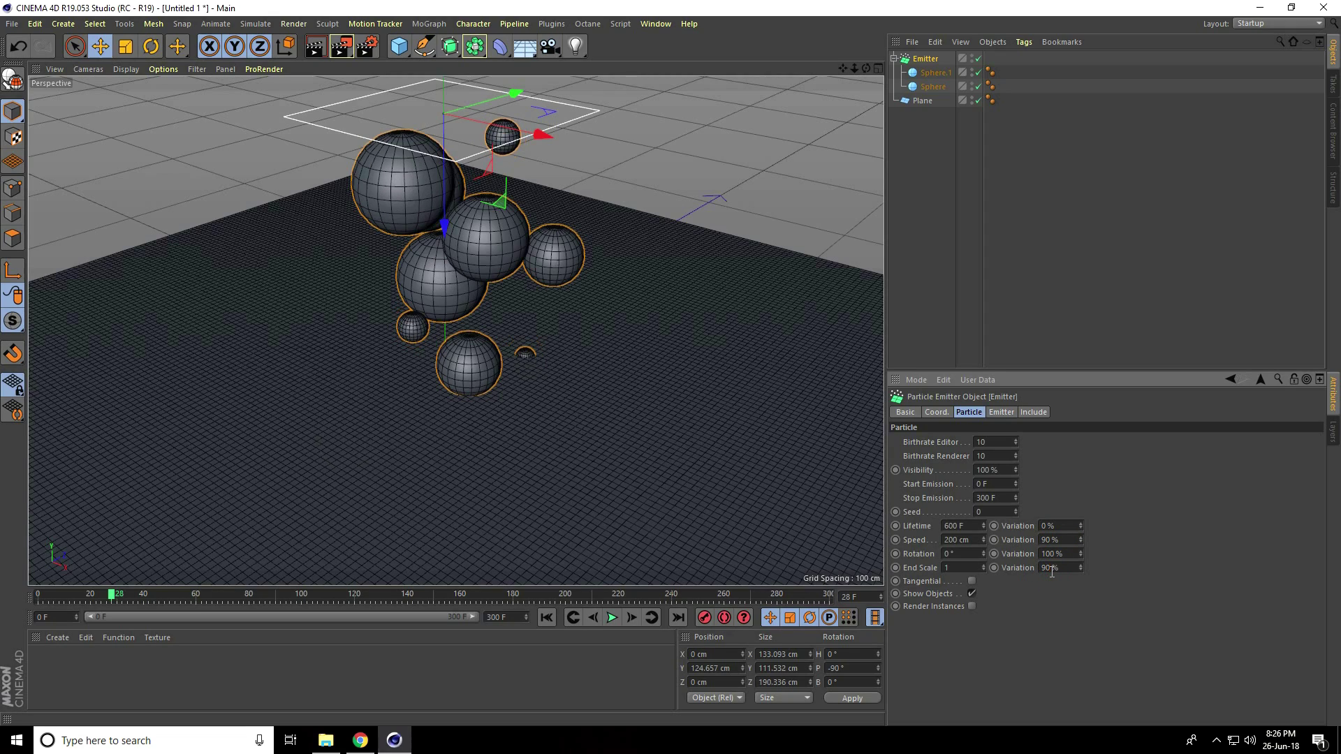
Replay the particle animation from frame 0 to check the varied-size spheres.
click(547, 618)
click(612, 618)
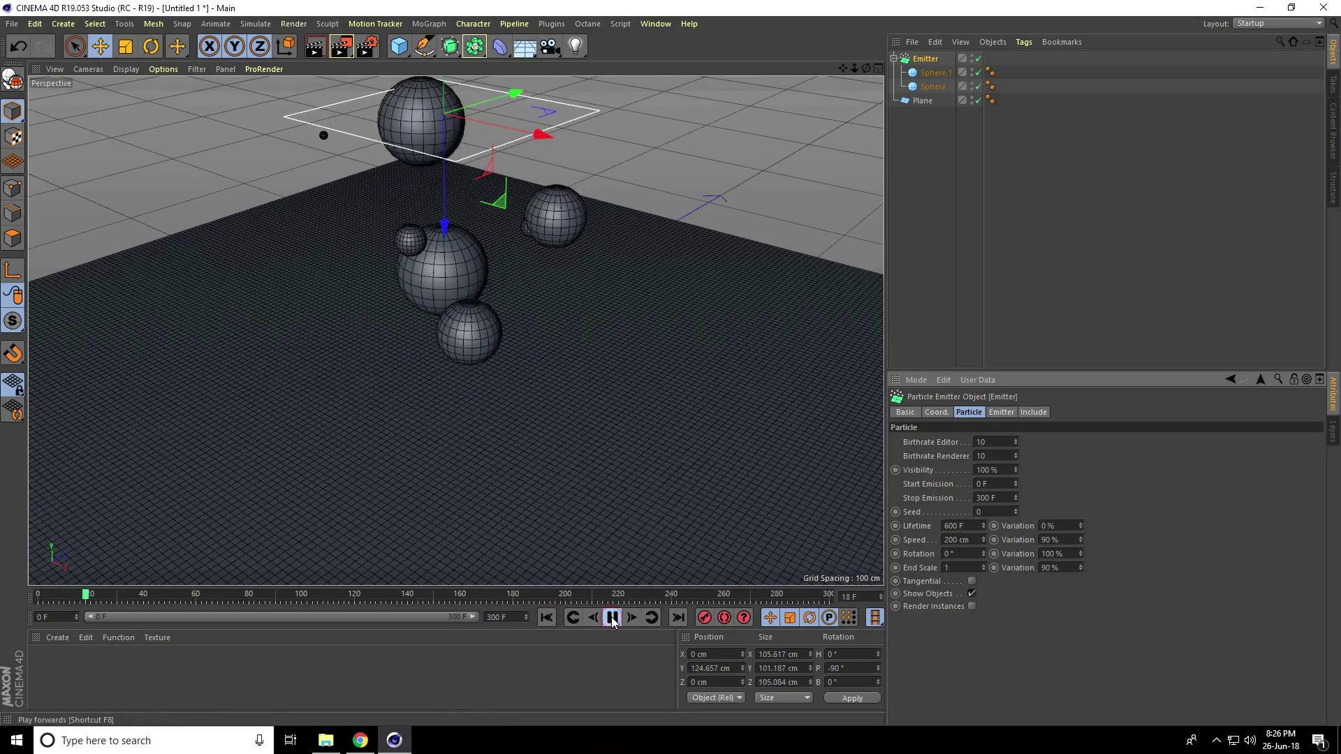
mouse_move(485, 351)
alt+mouse_down()
mouse_move(546, 319)
mouse_move(641, 328)
mouse_move(482, 344)
alt+mouse_up()
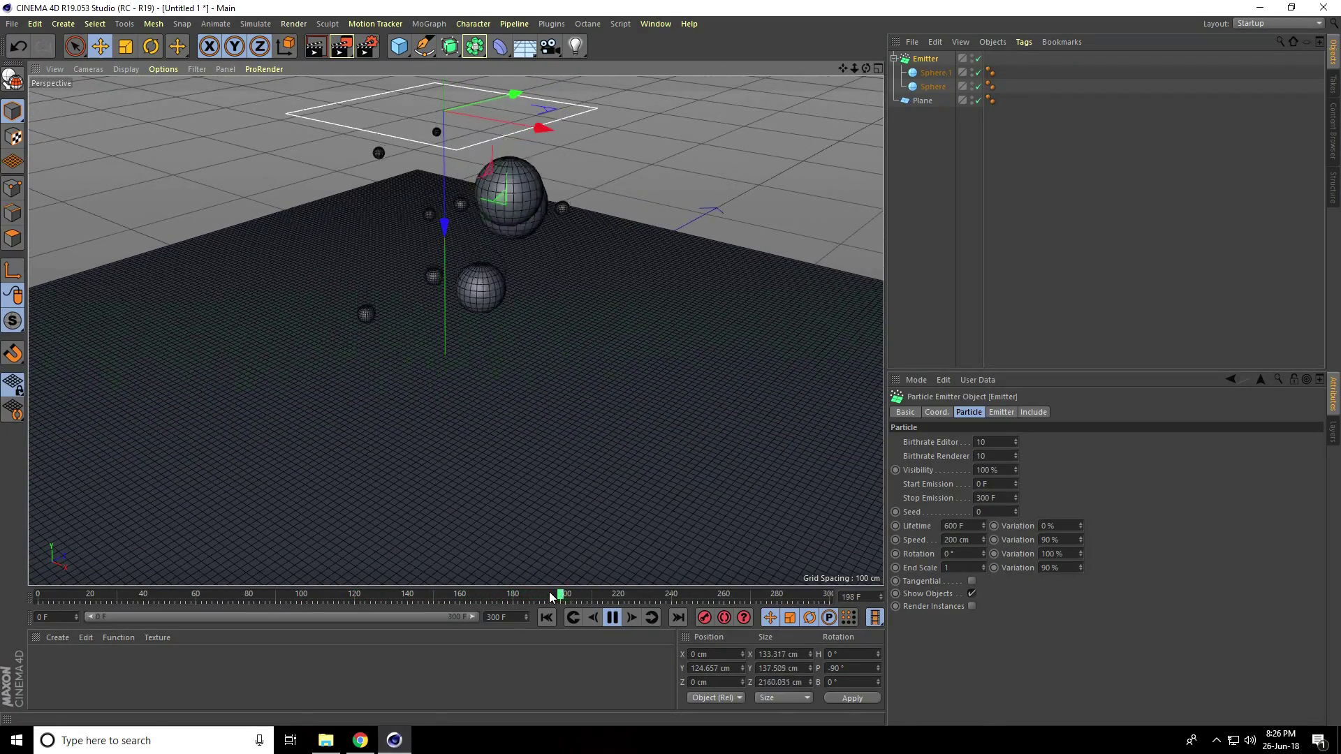
click(546, 619)
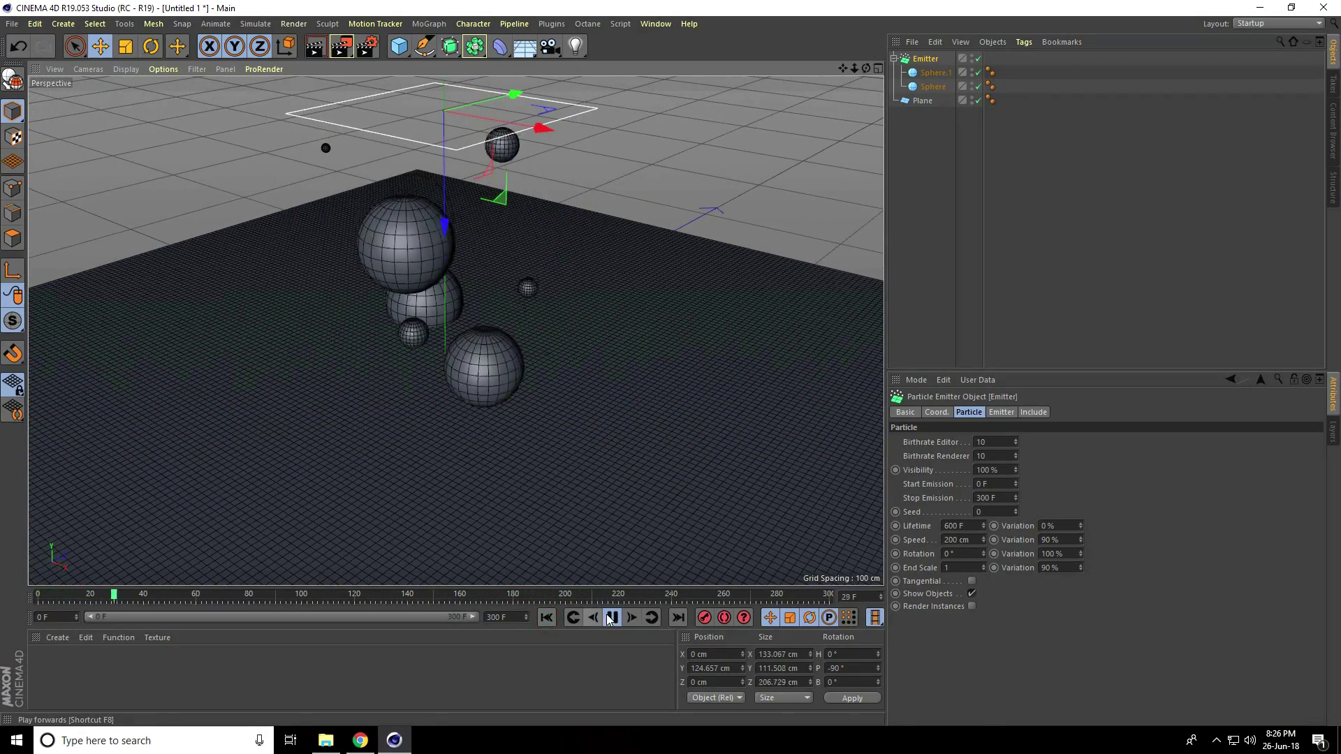
key(F8)
click(546, 618)
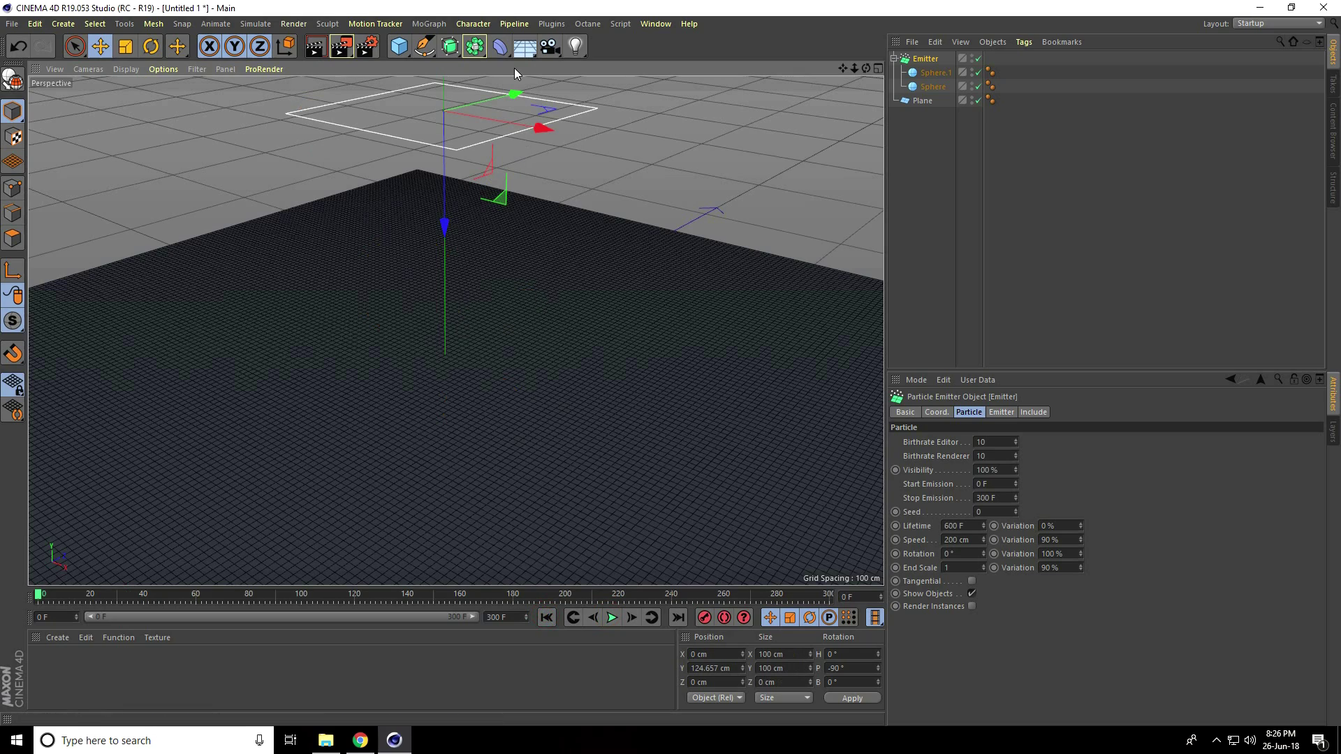
Place a Collision deformer under the Plane and set its Restore Shape to 10 %.
click(500, 46)
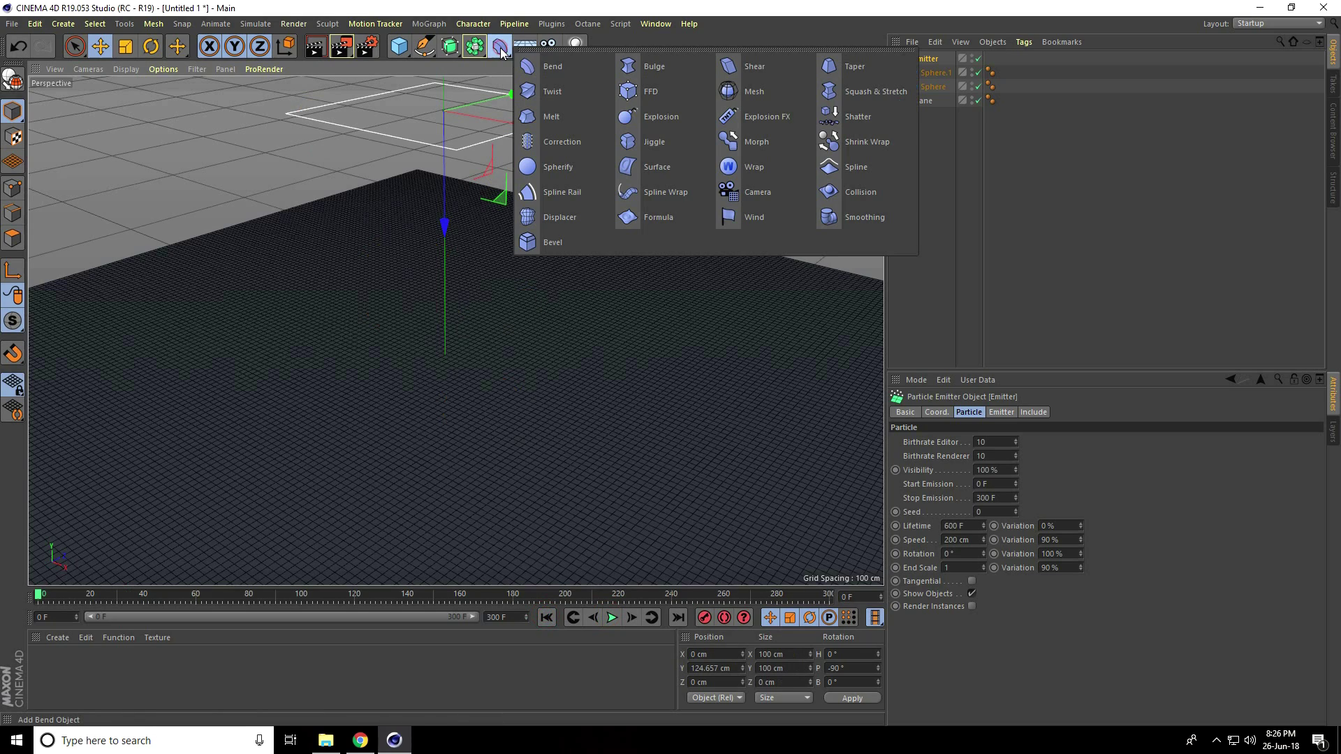
click(866, 193)
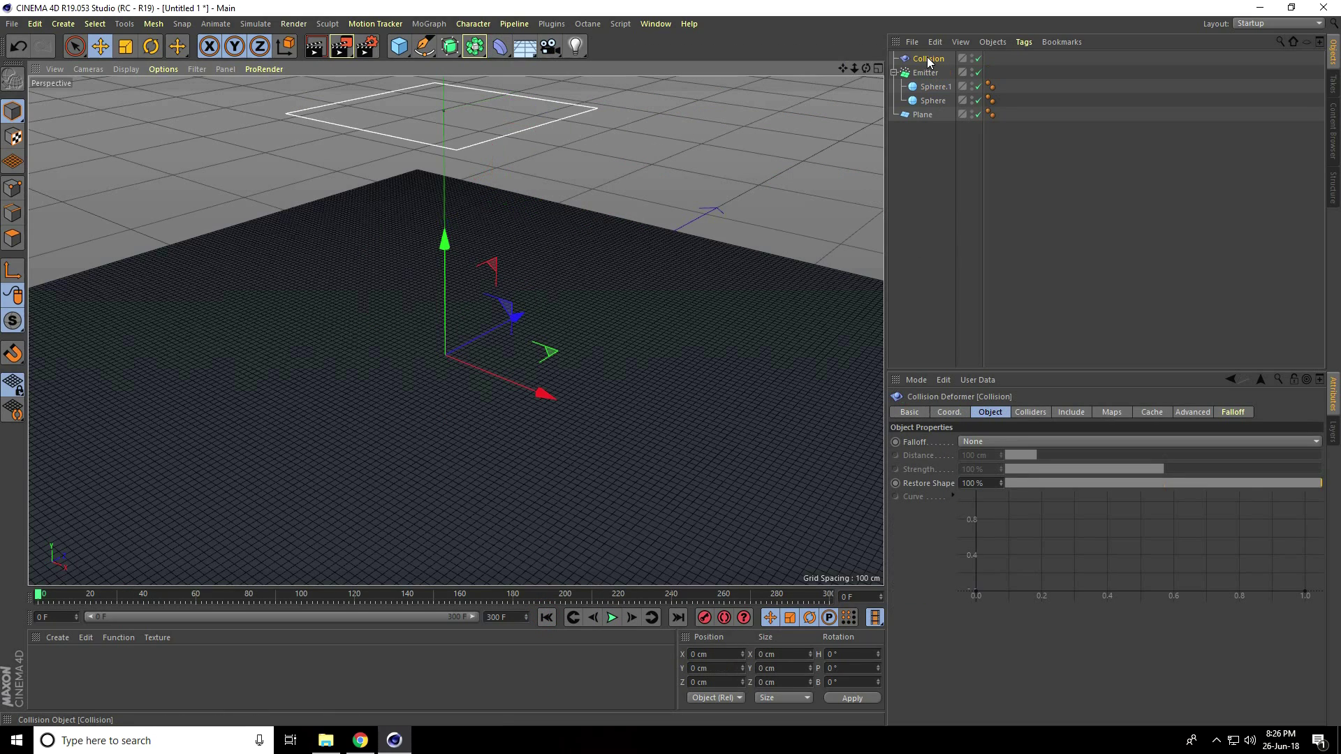
drag(929, 59, 920, 114)
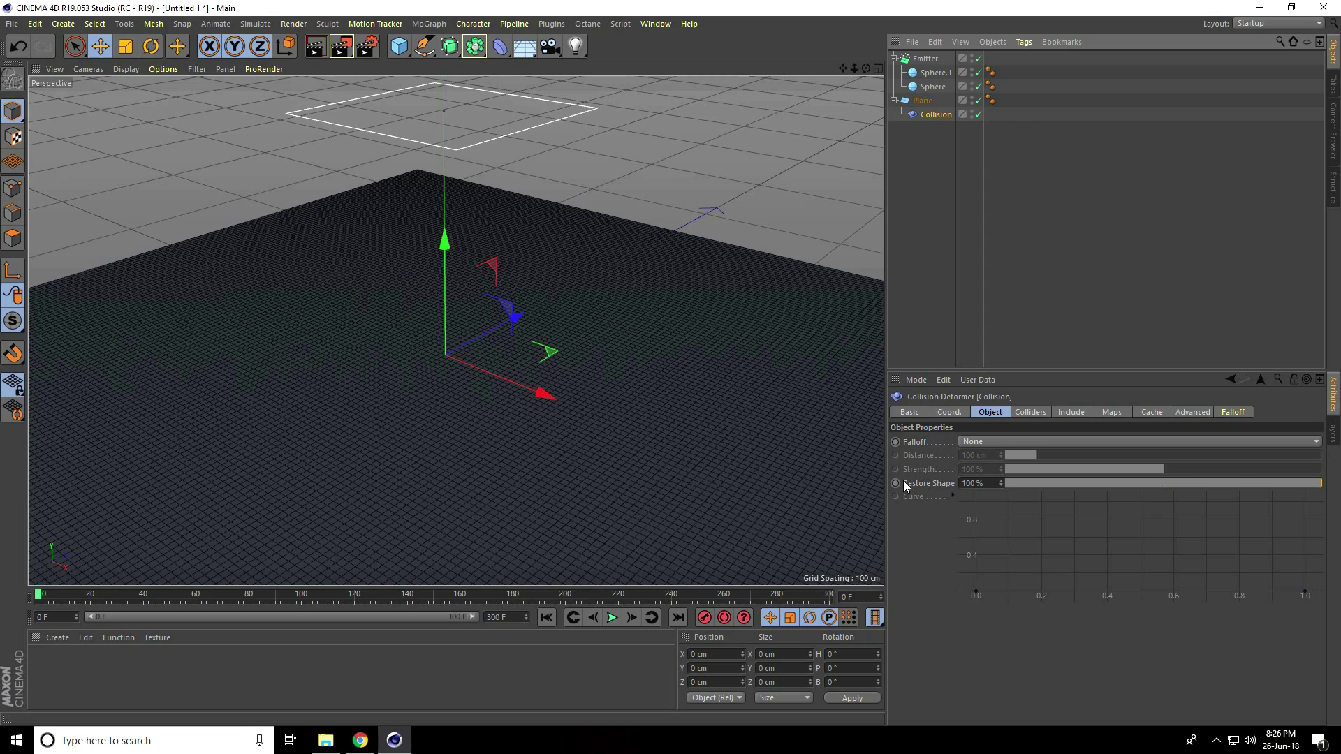
drag(989, 484, 957, 484)
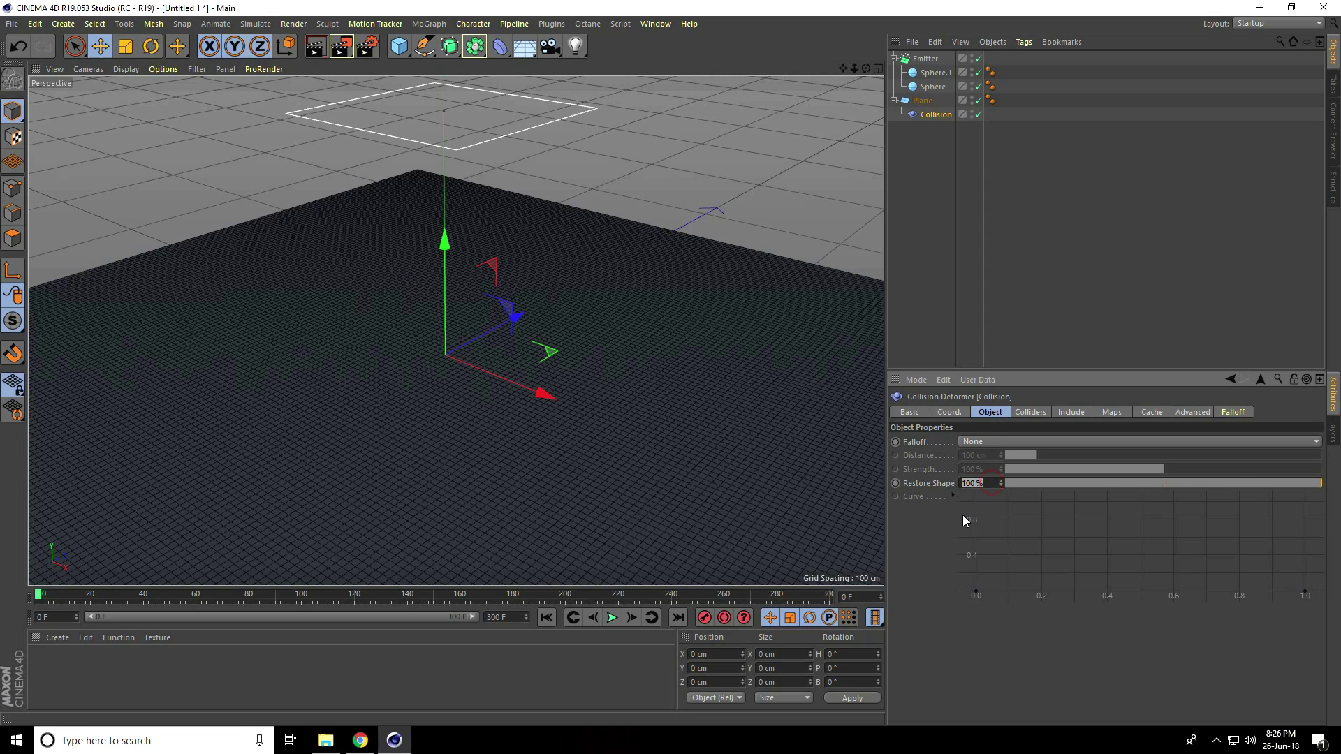
text(10)
key(Return)
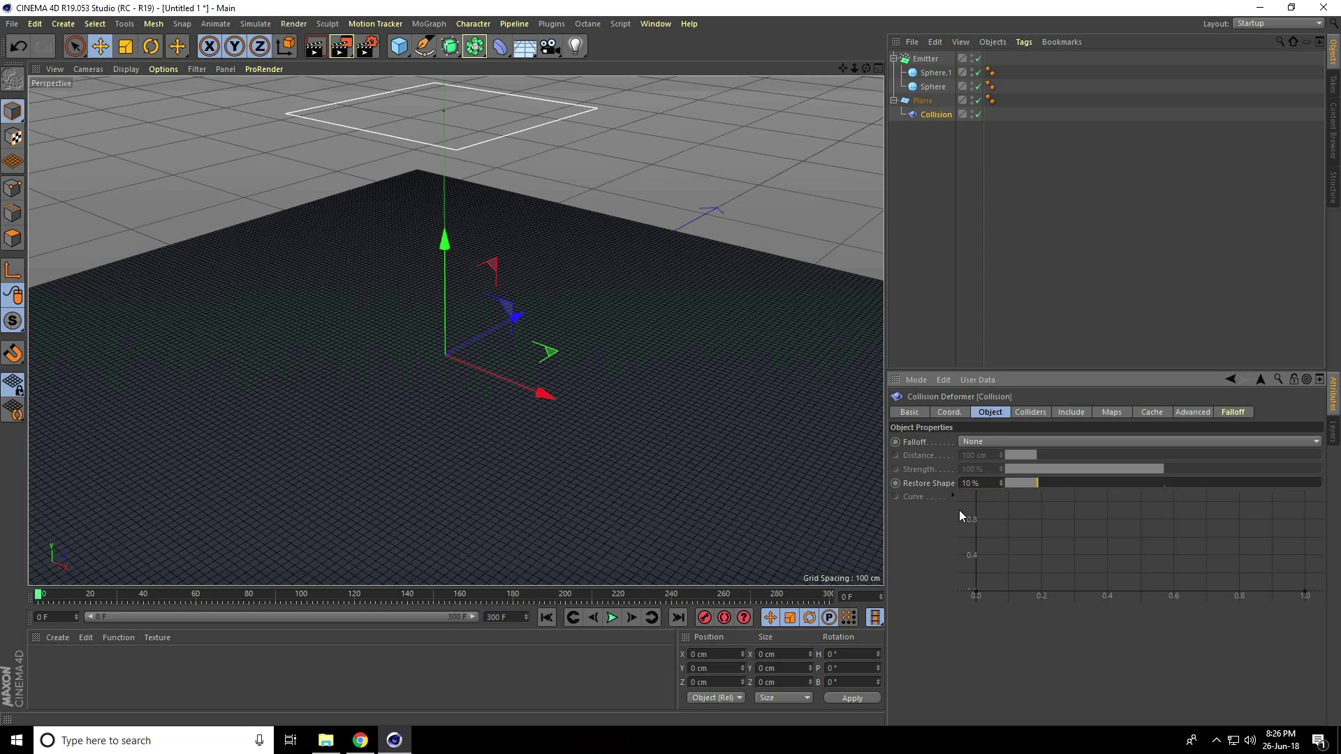
click(1036, 411)
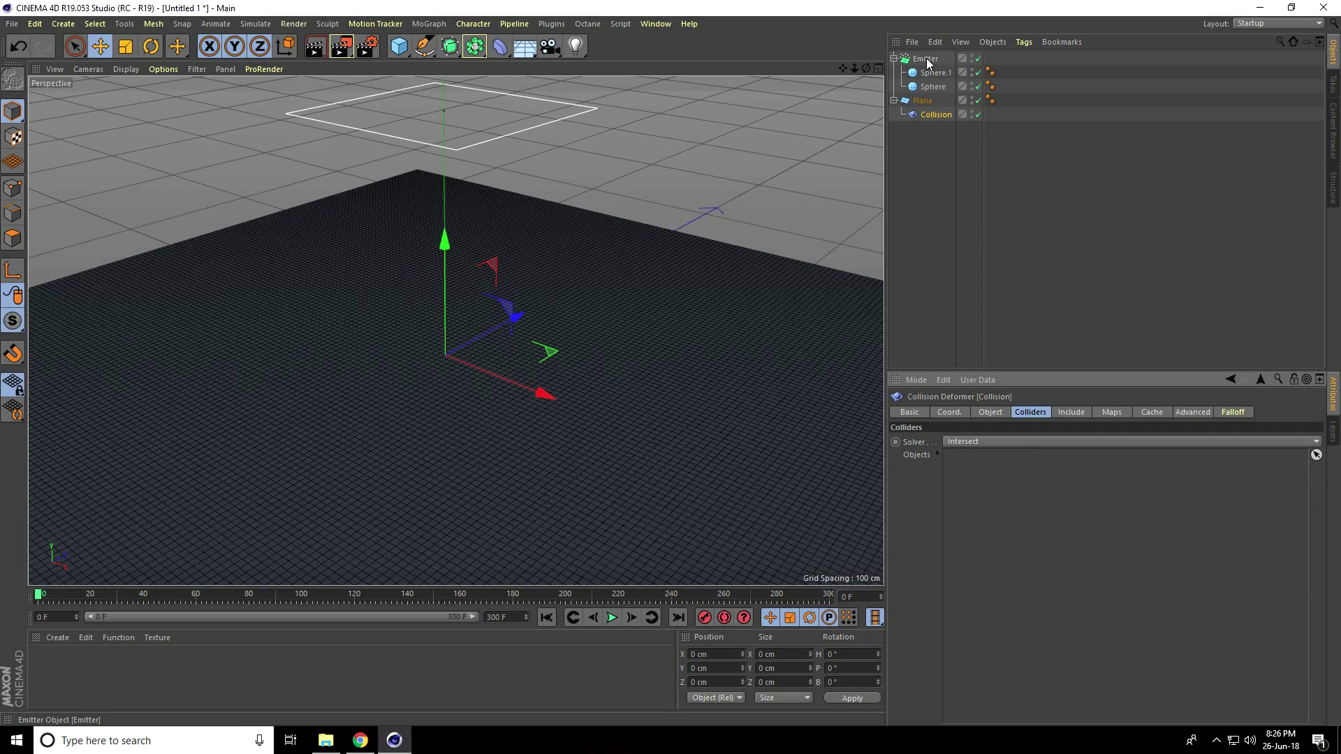
Add the Emitter as a collider and set Advanced collision Size 3 cm with 5 Steps.
drag(925, 58, 1010, 480)
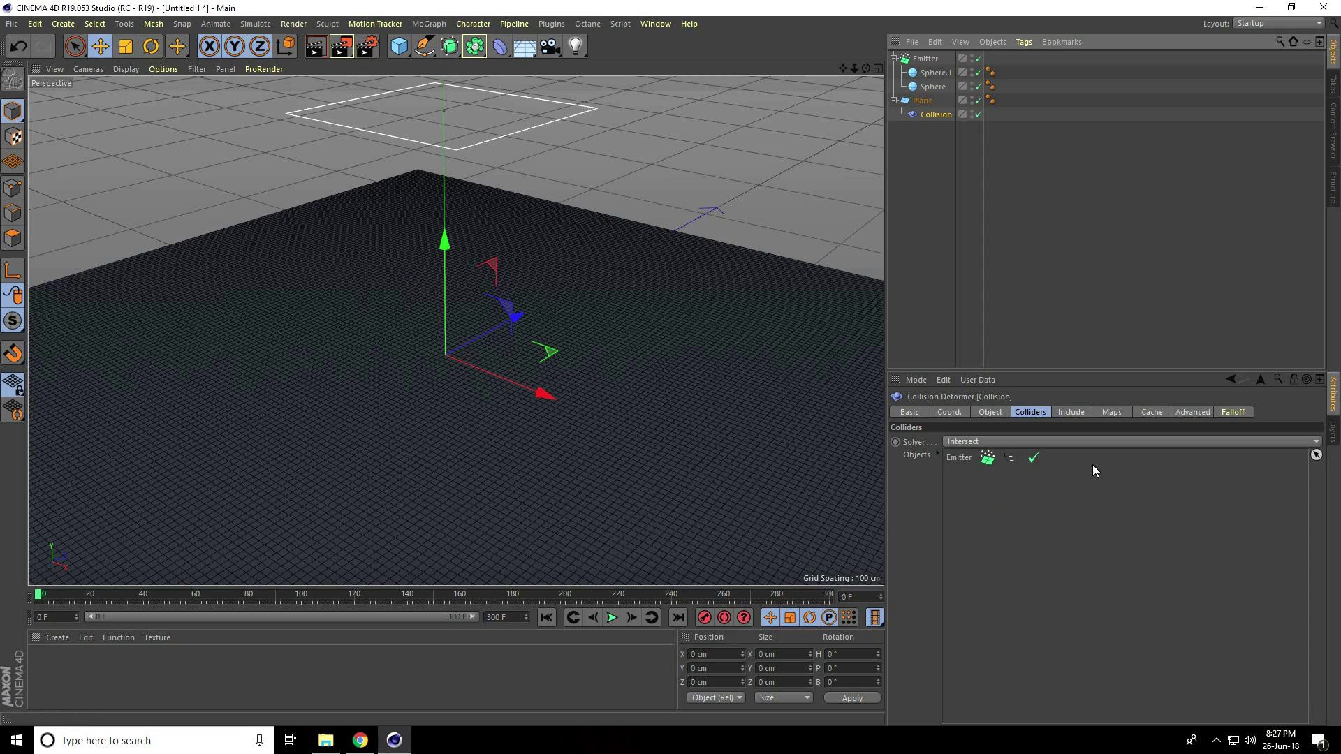
click(1075, 412)
click(1105, 412)
click(1154, 412)
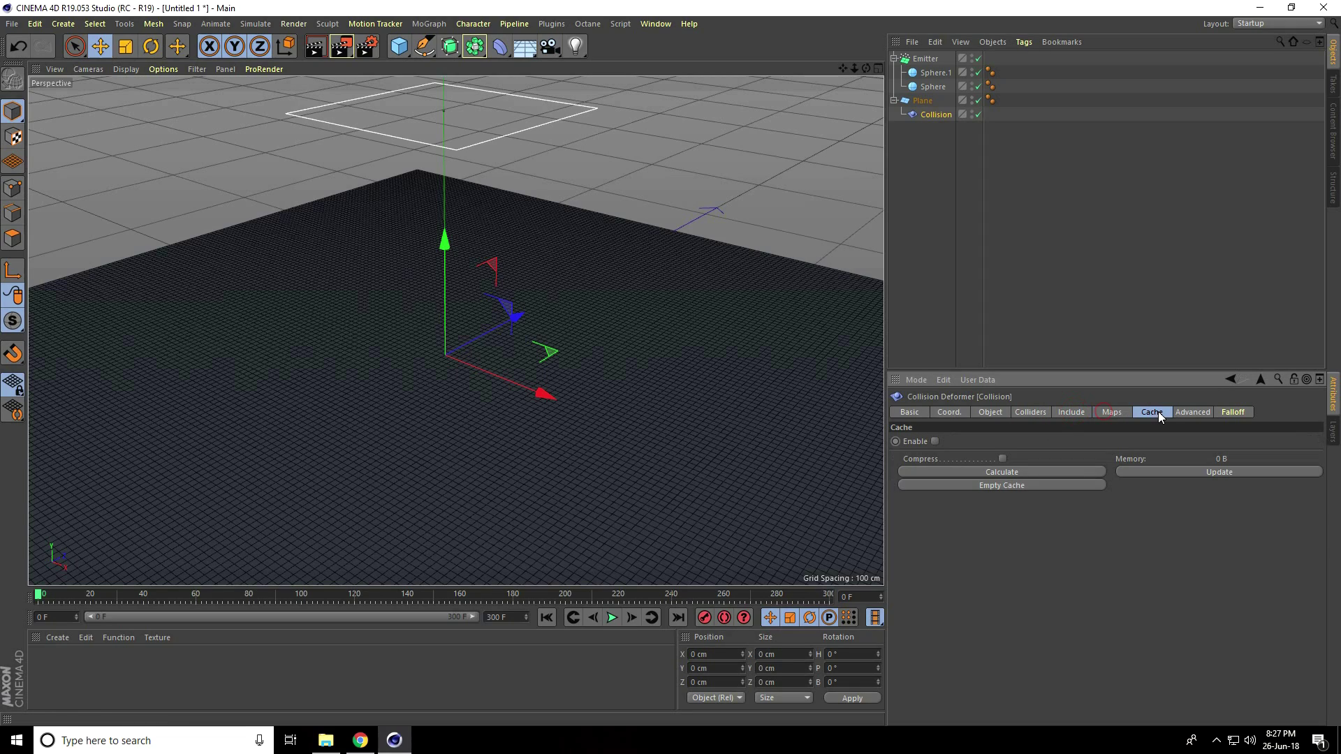
click(1193, 413)
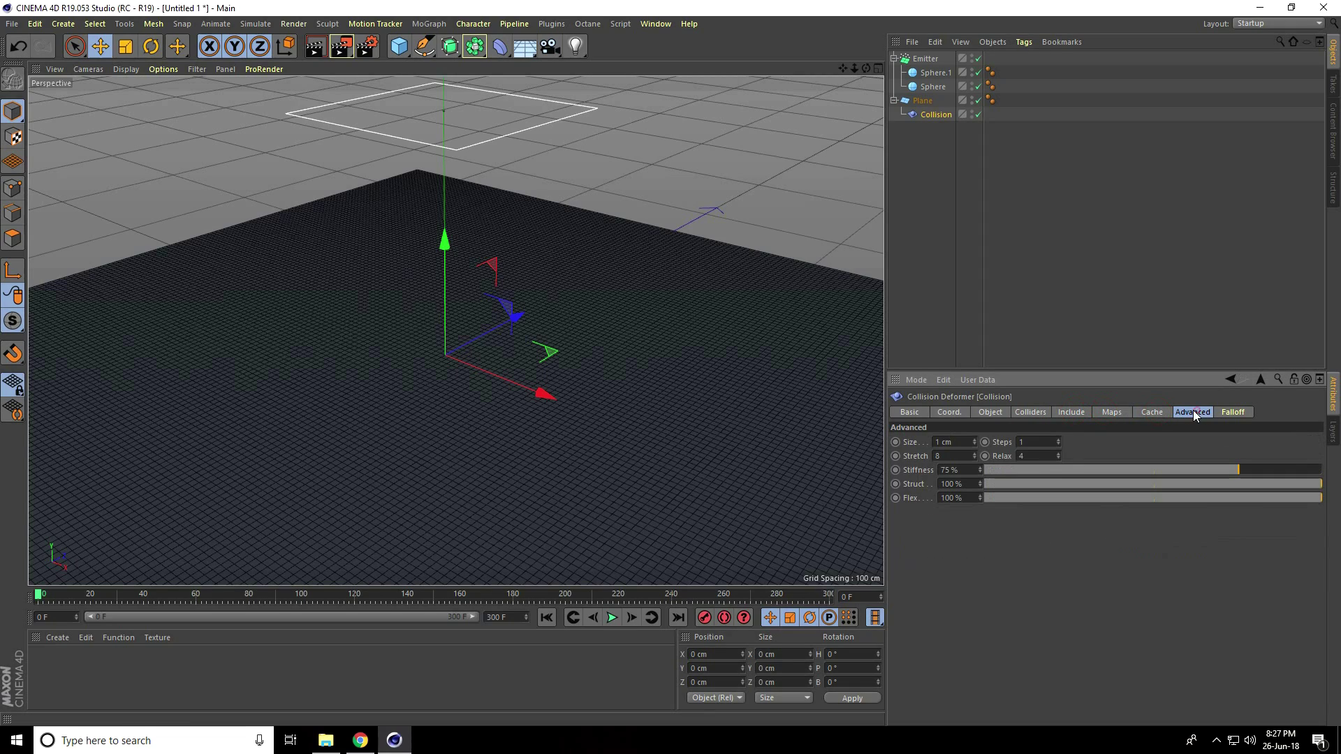
click(929, 443)
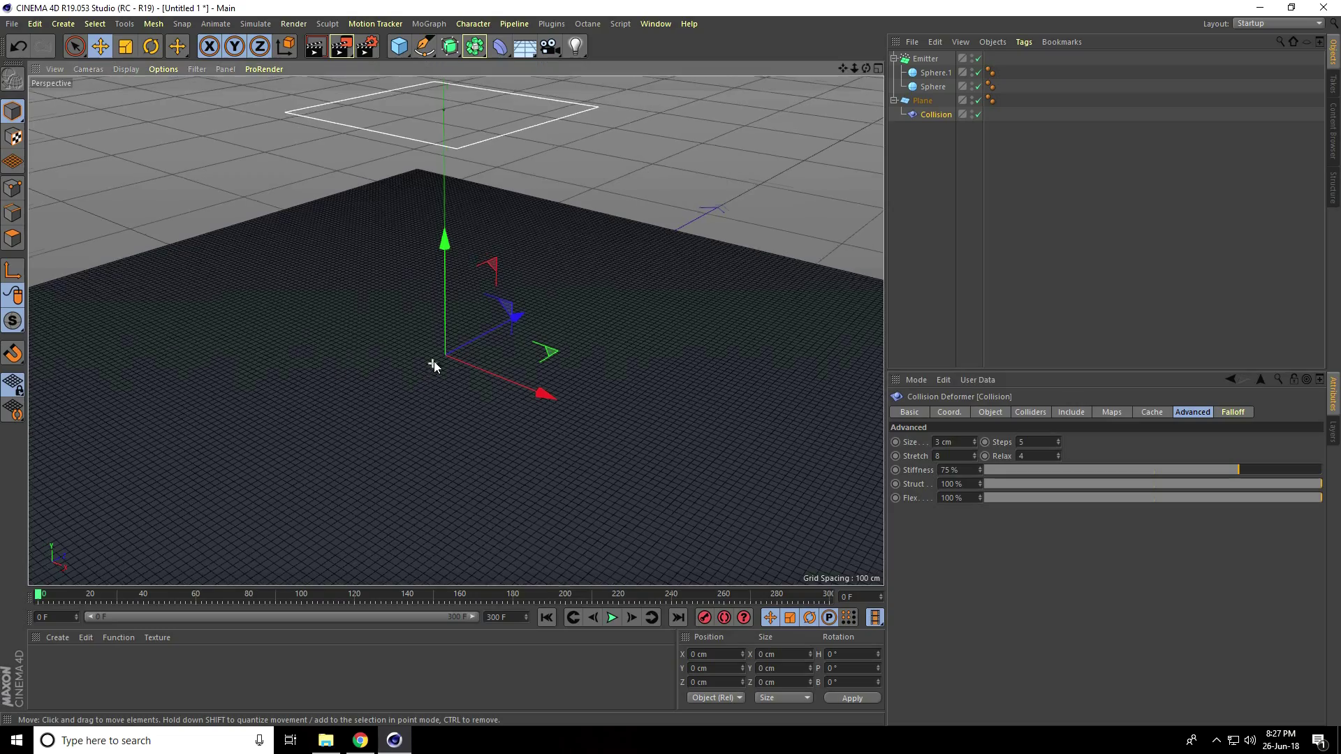
alt+drag(433, 362, 443, 413)
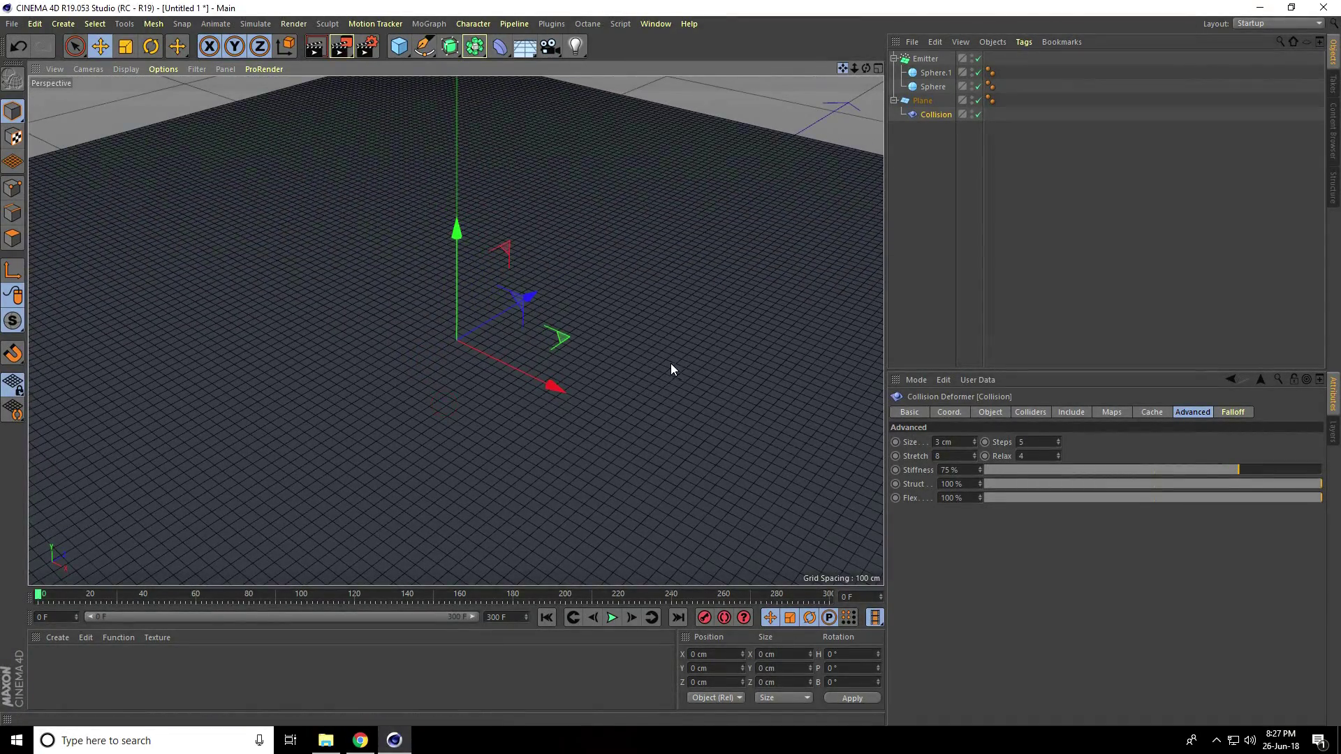
scroll(671, 369, up, 3)
Preview the spheres denting the plane, then set Sphere.1's radius to 10 cm.
click(612, 618)
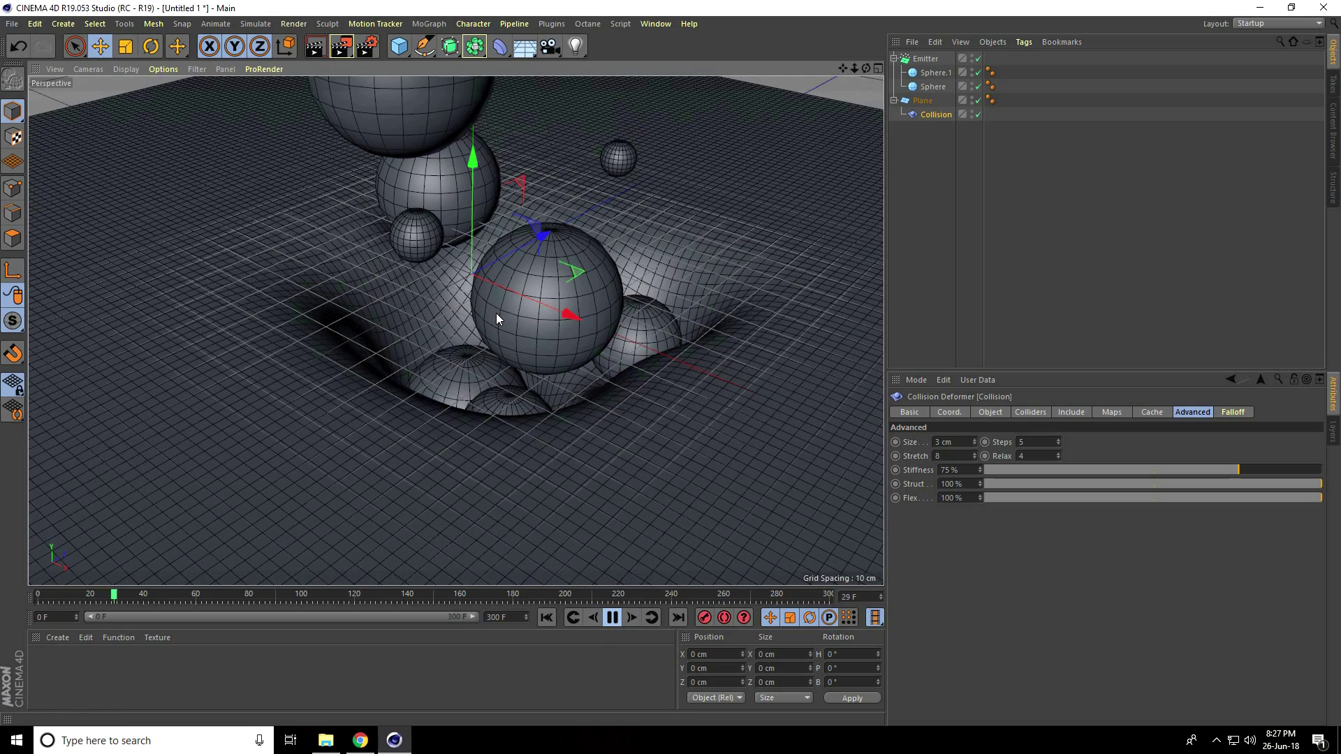
click(613, 618)
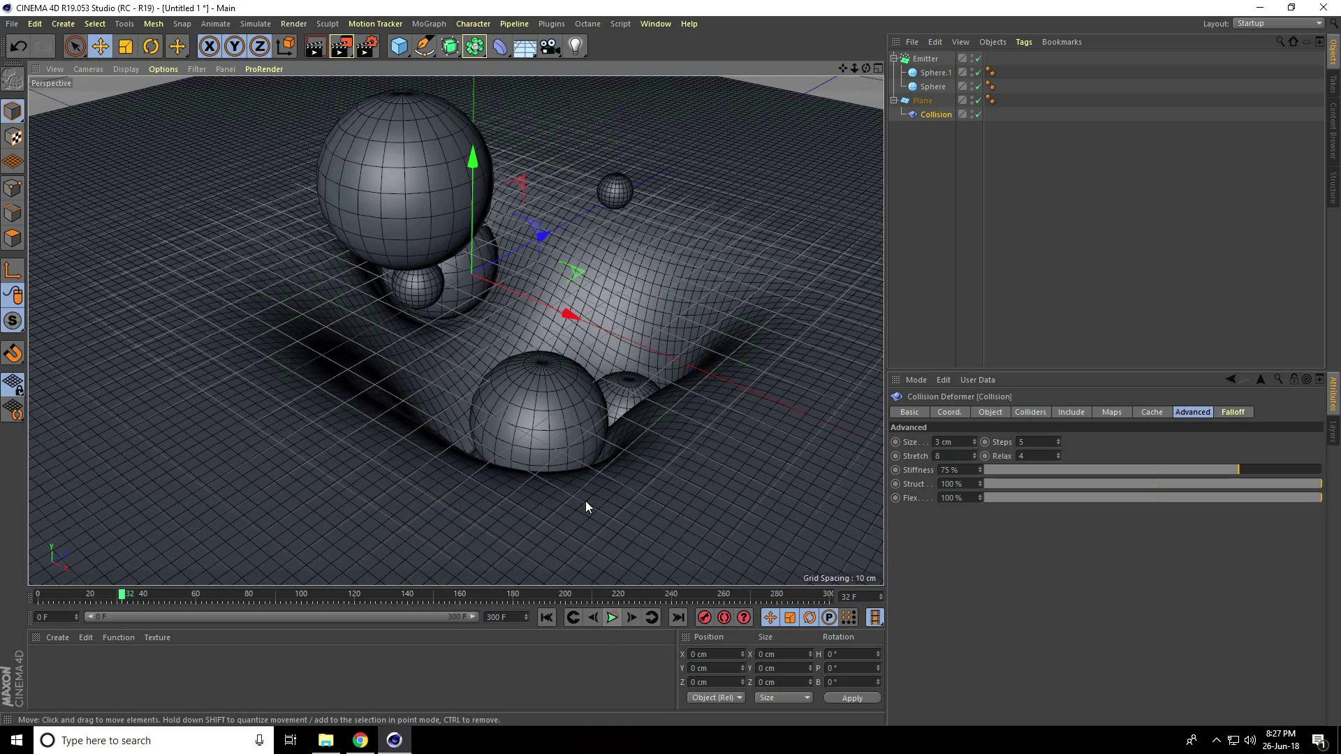
click(932, 87)
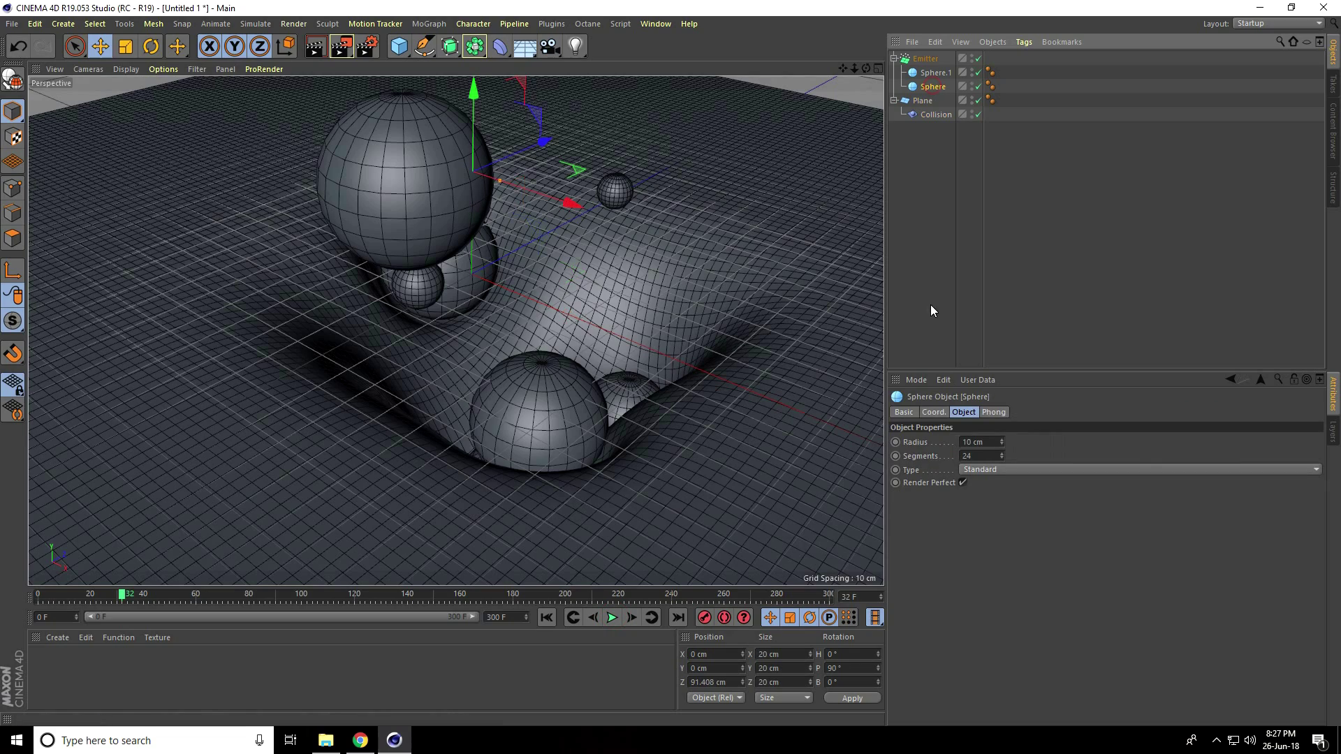
click(991, 443)
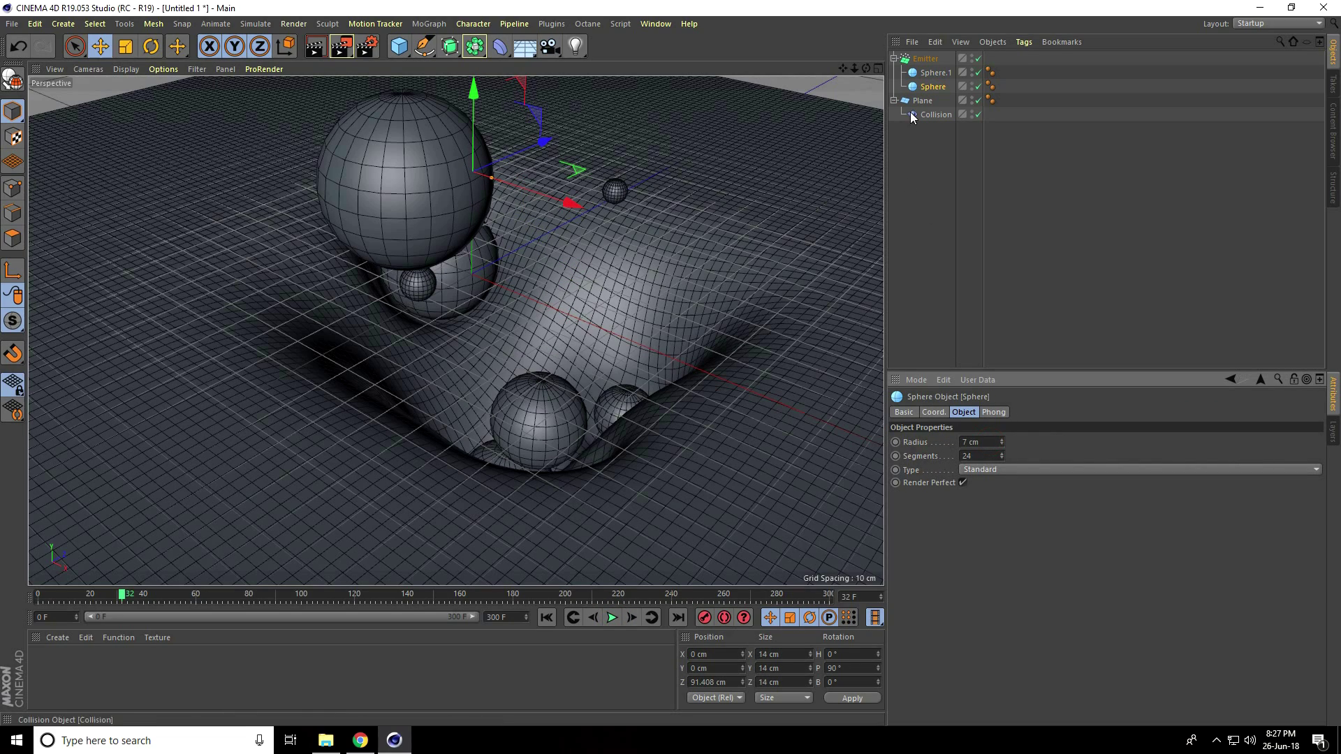
click(935, 73)
click(985, 443)
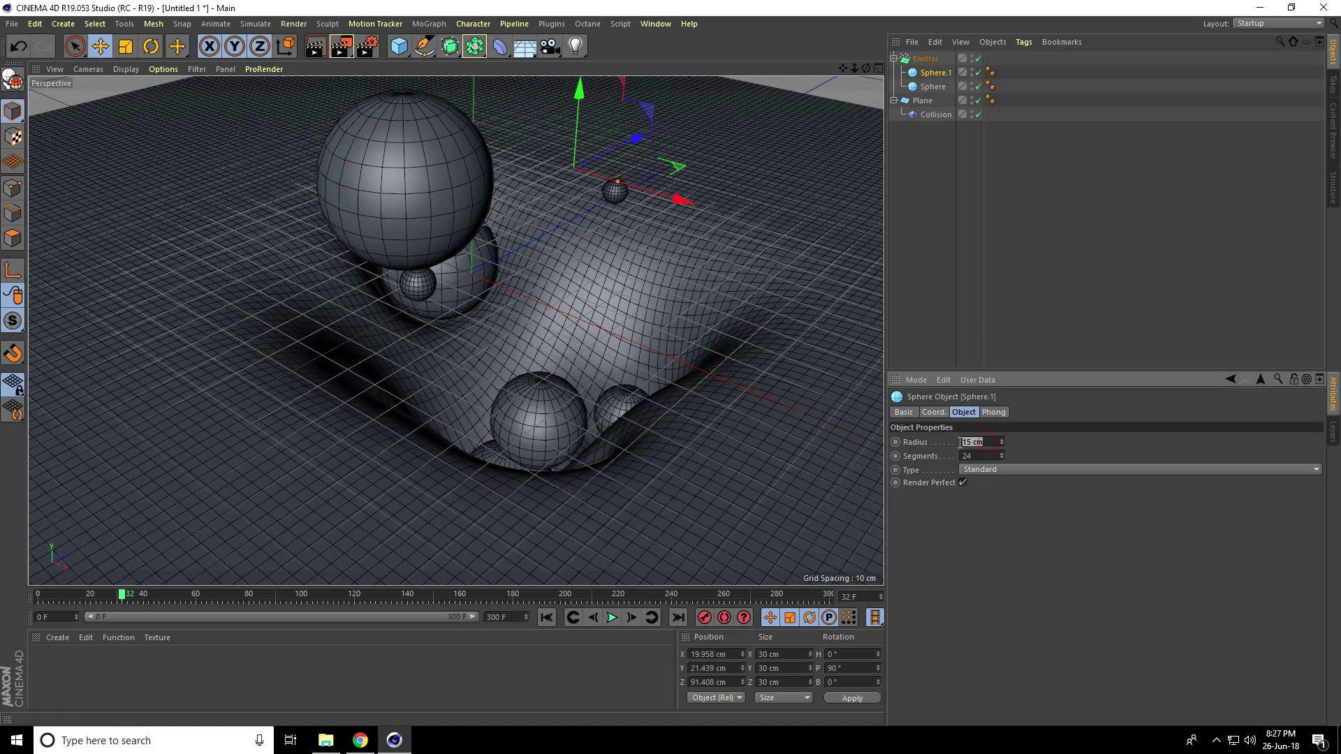
text(10)
key(Return)
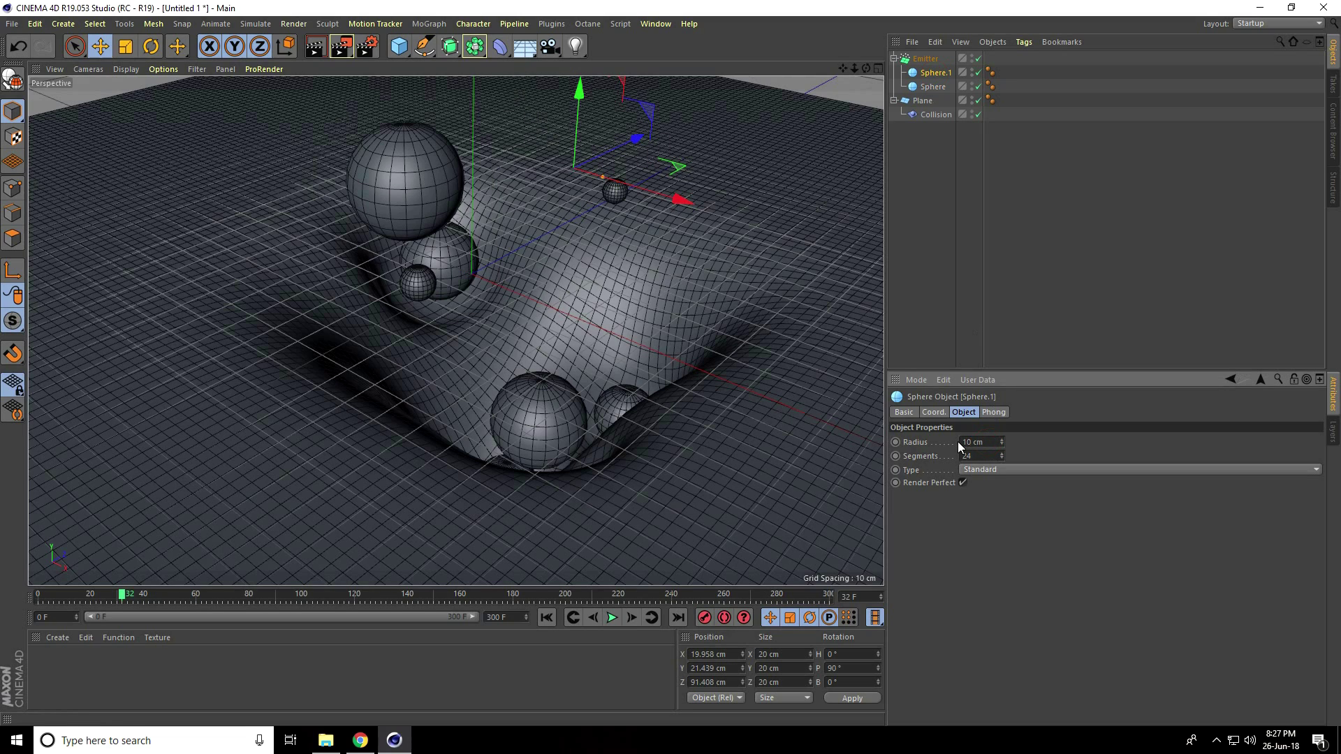
Replay the simulation from the first frame and stop it at frame 69.
click(546, 619)
click(612, 617)
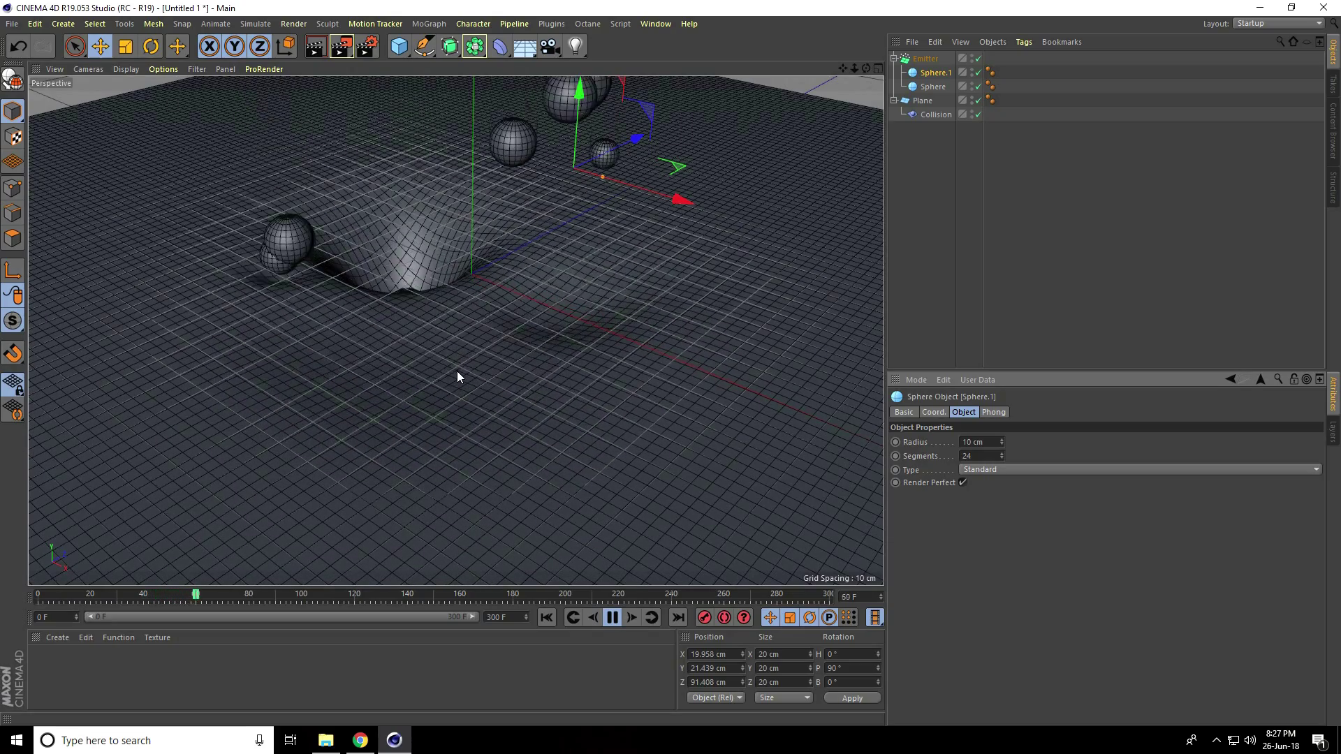
click(612, 618)
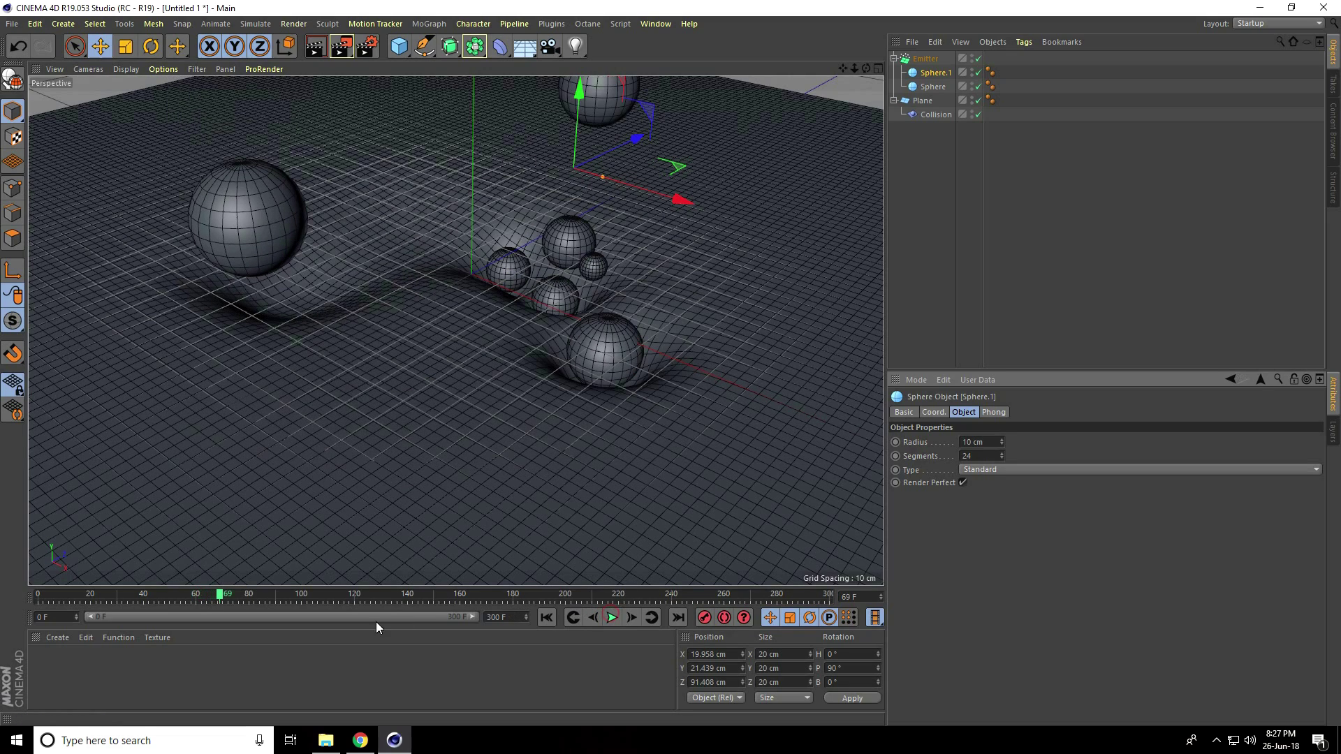
click(58, 638)
Load the MercyMat file from Desktop > Cinema 4d studio lights & Materials into the Material Manager.
click(125, 556)
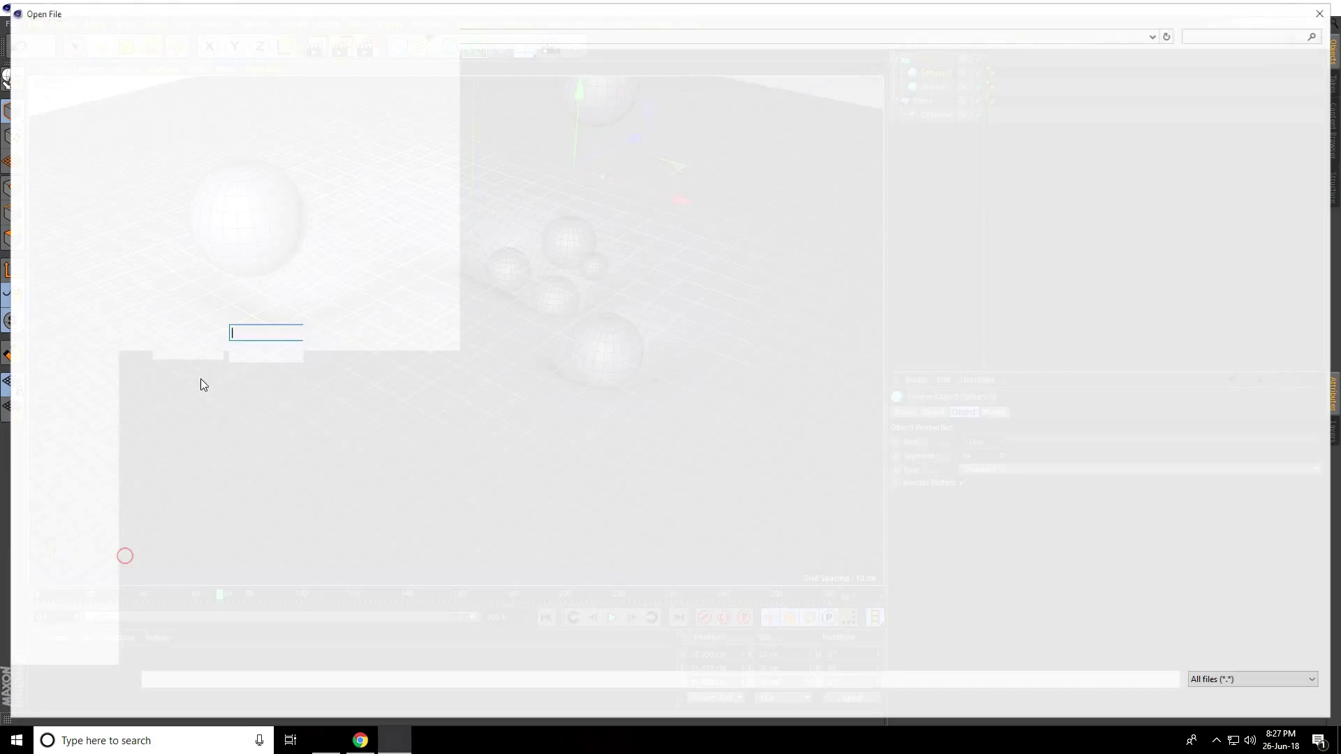
click(46, 104)
double_click(314, 110)
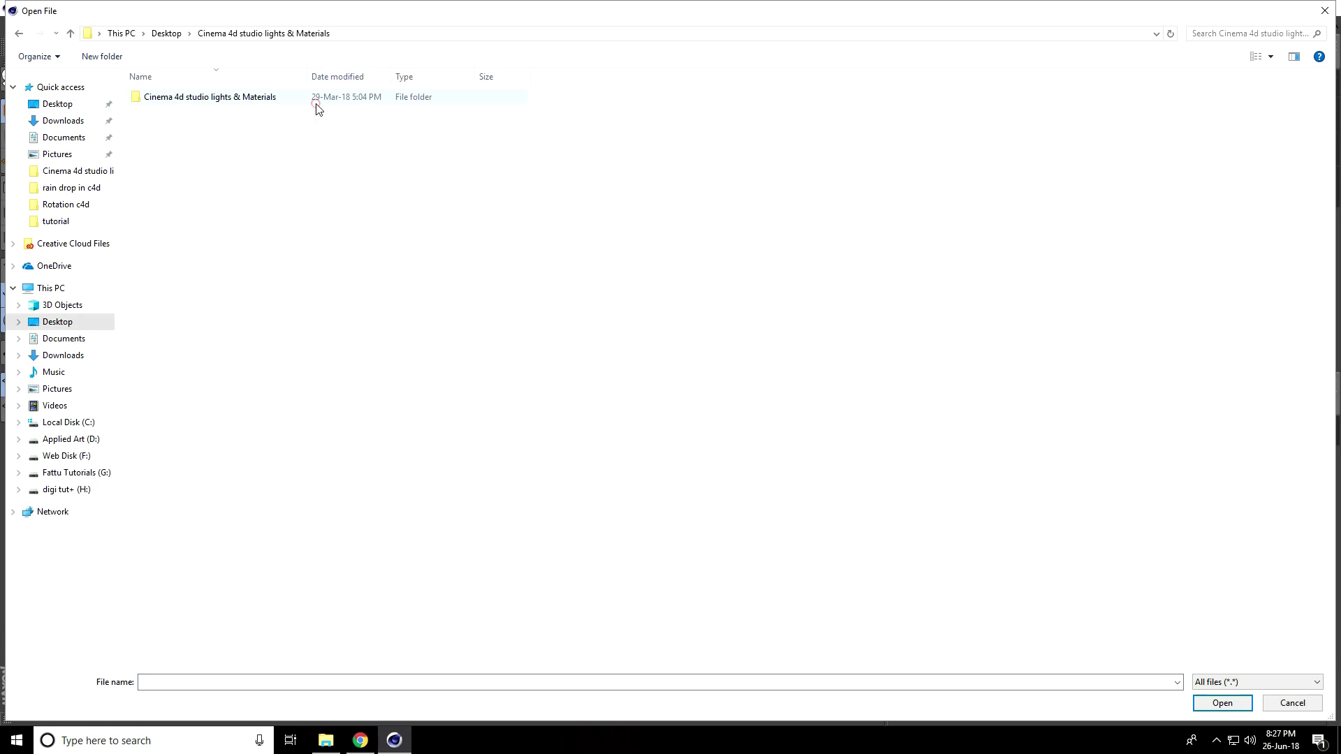
double_click(195, 102)
click(236, 127)
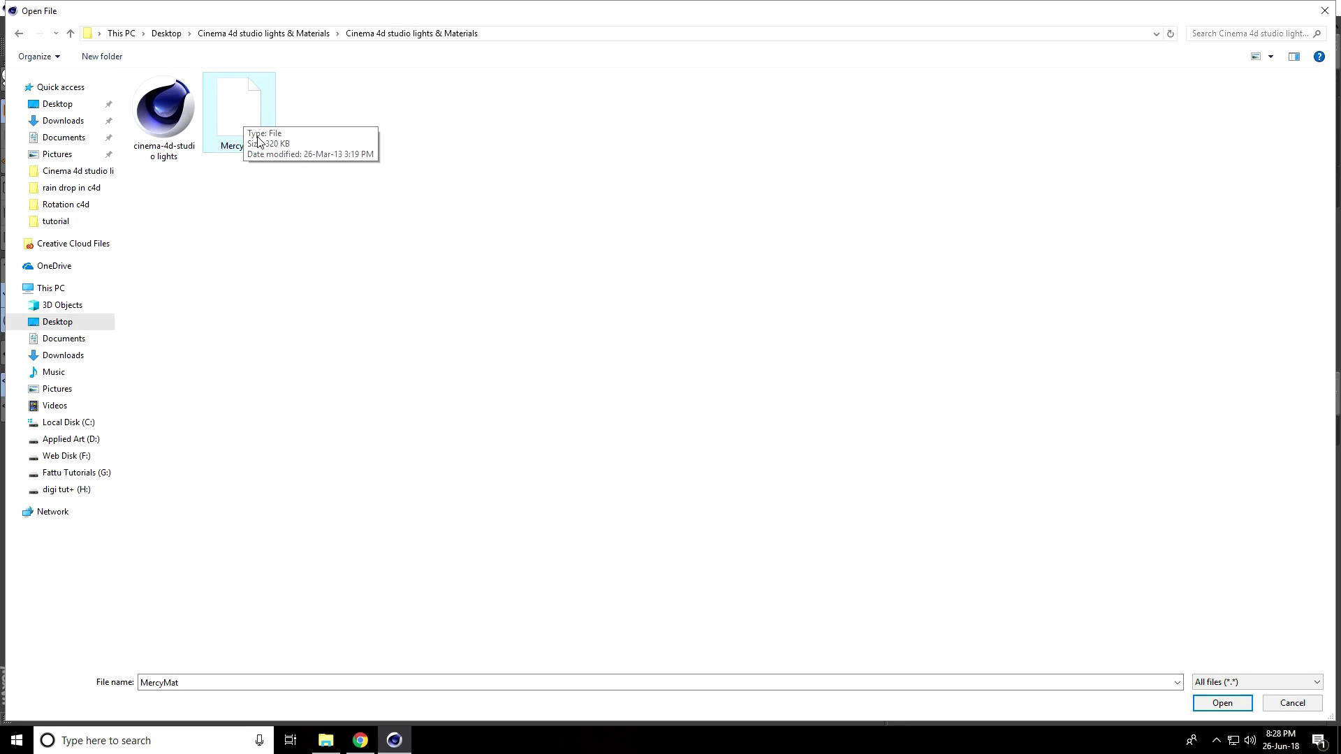
click(1224, 704)
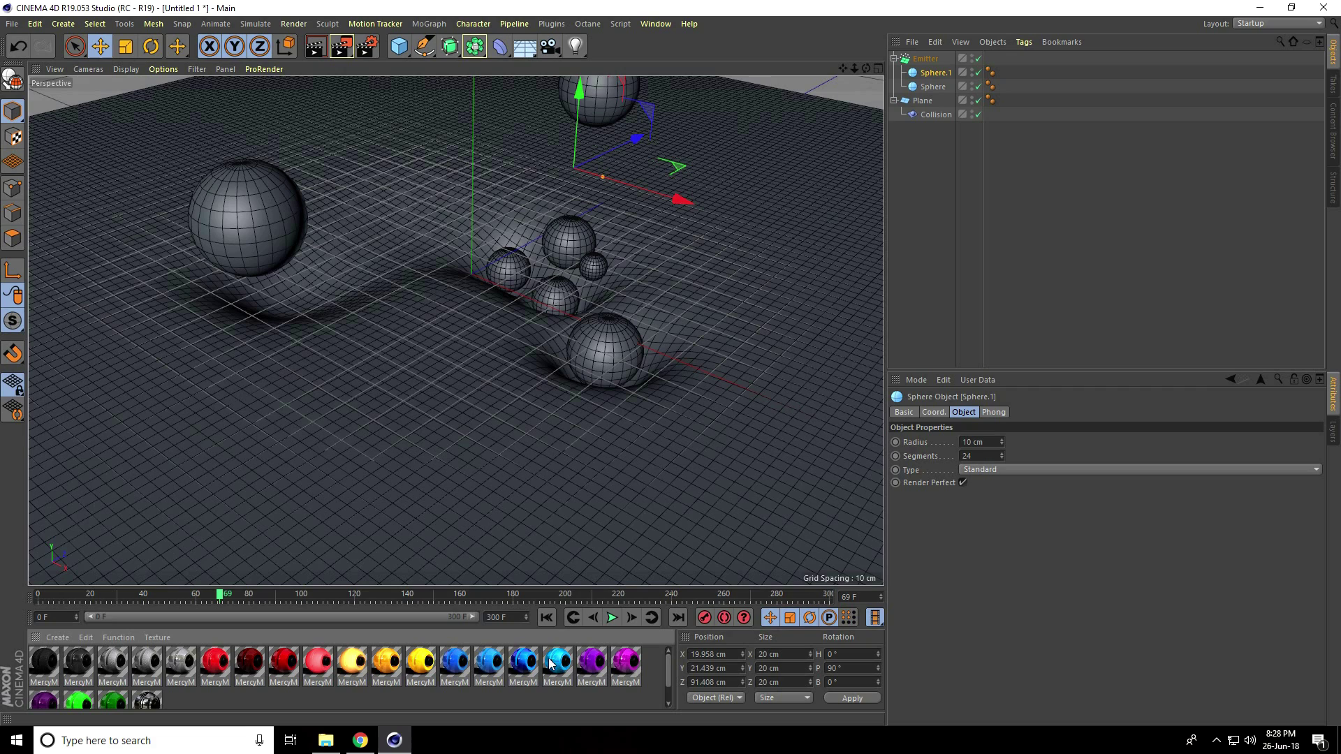
Apply the cyan MercyMat material to Plane, yellow to Sphere, and magenta to Sphere.1.
drag(557, 671, 580, 500)
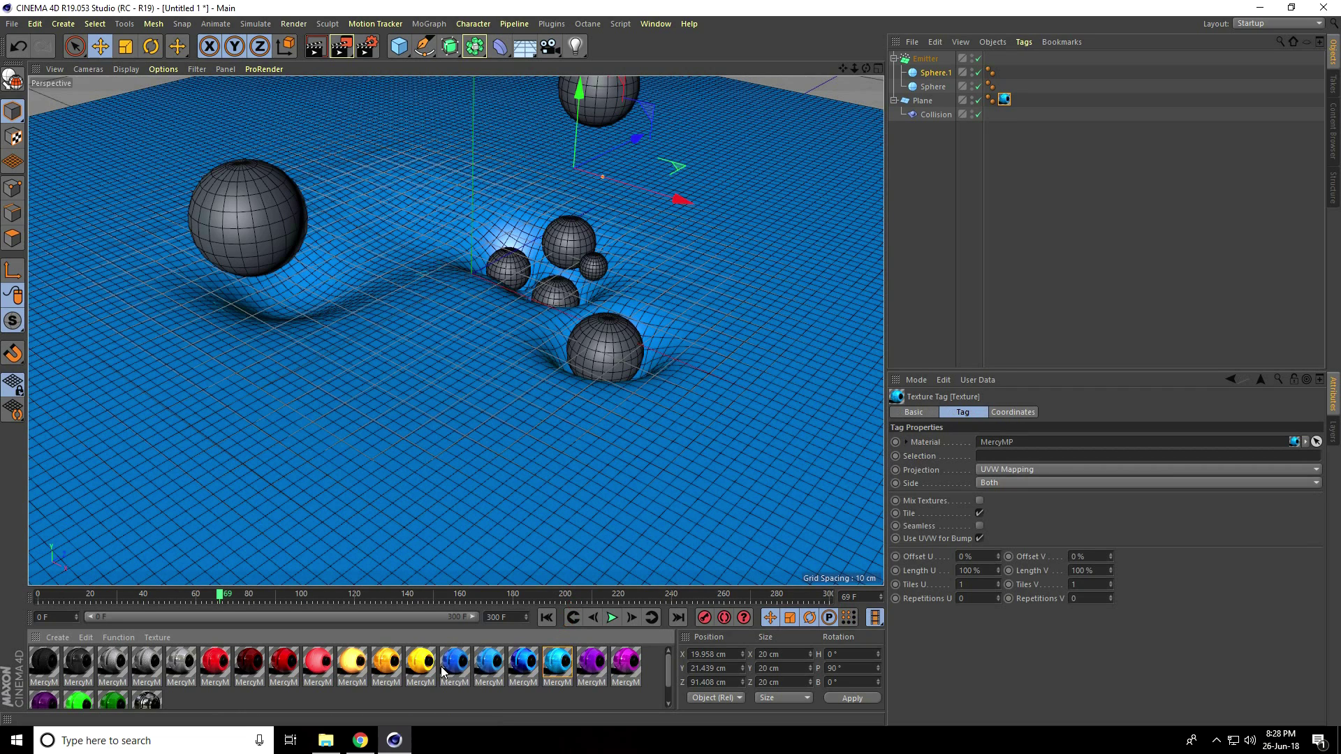
drag(417, 670, 934, 87)
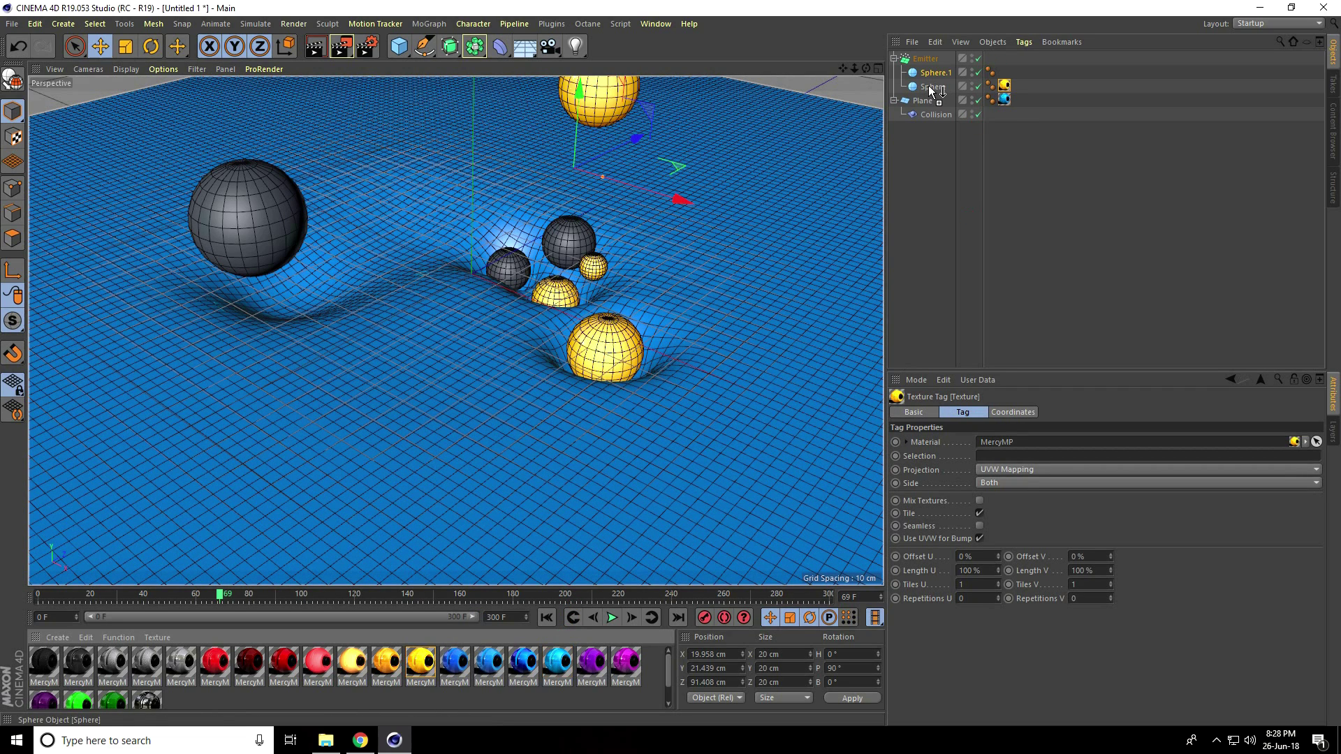
drag(625, 673, 940, 72)
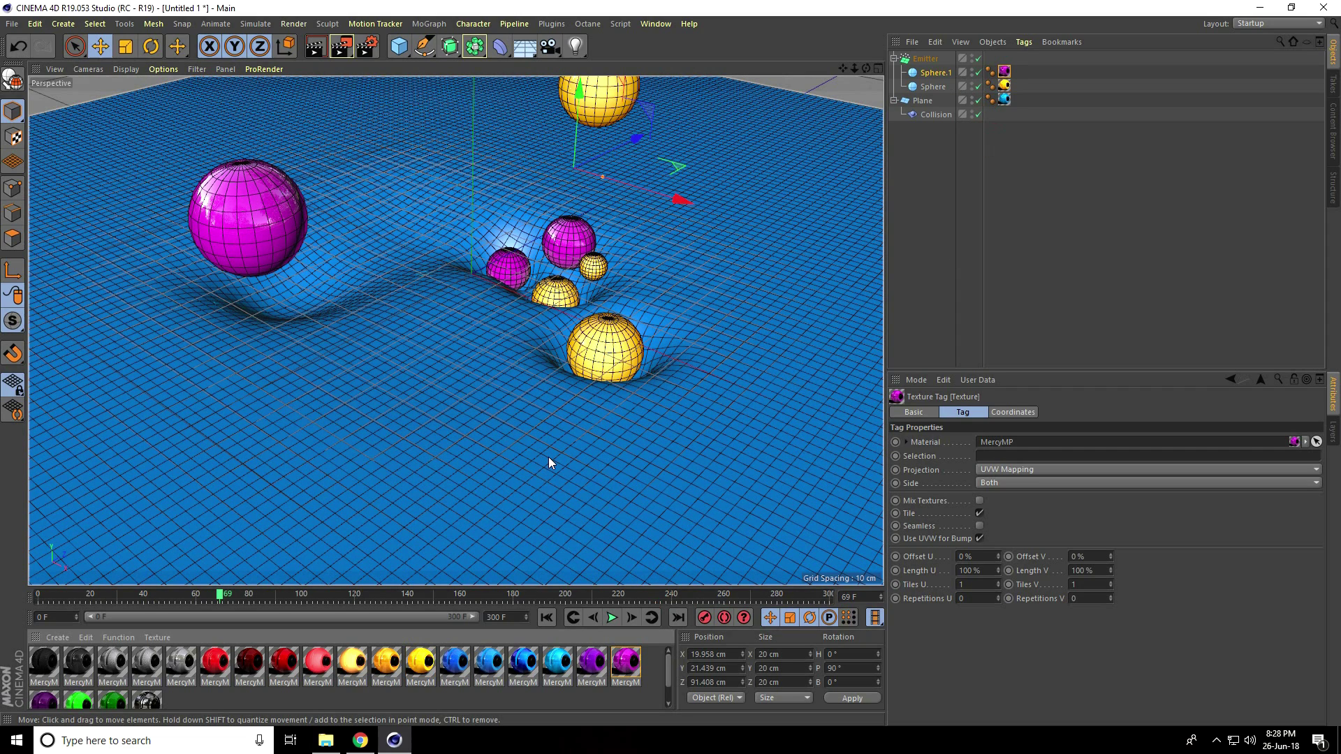
Merge the studio lights scene file into the current project.
click(12, 24)
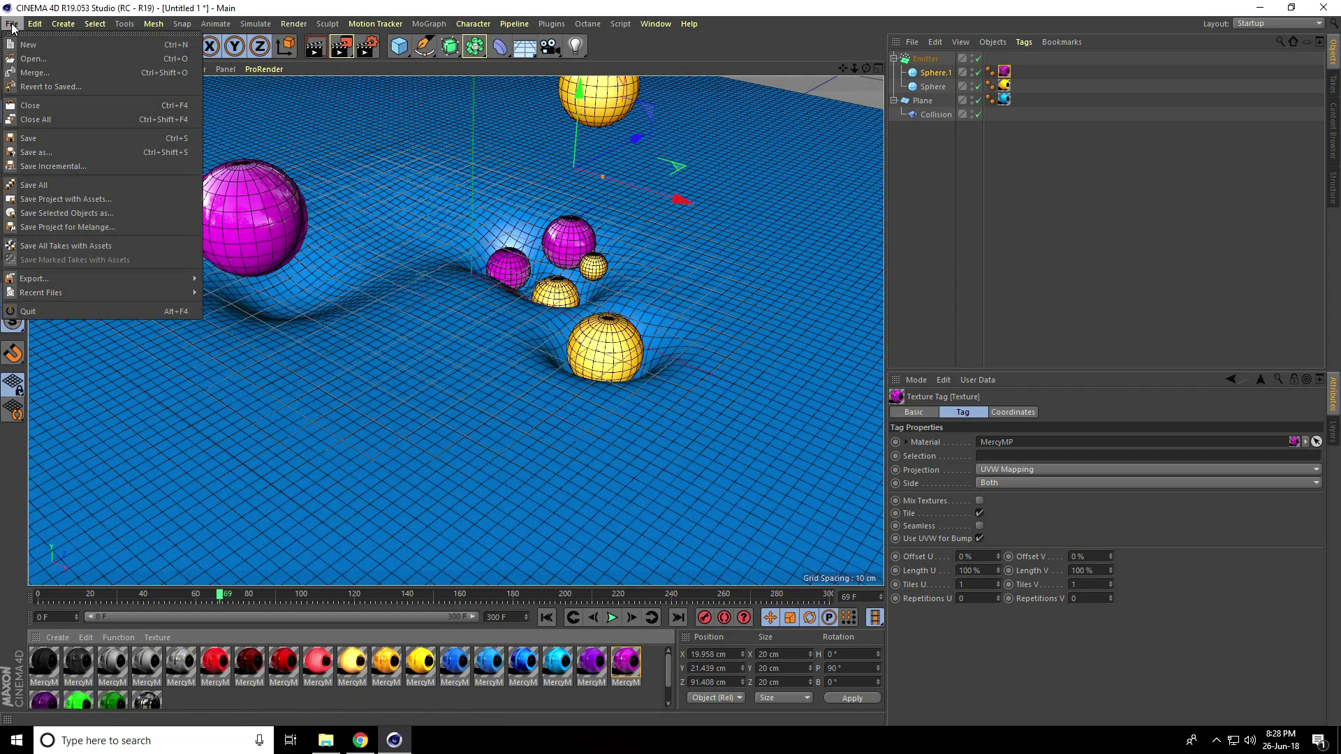
click(40, 73)
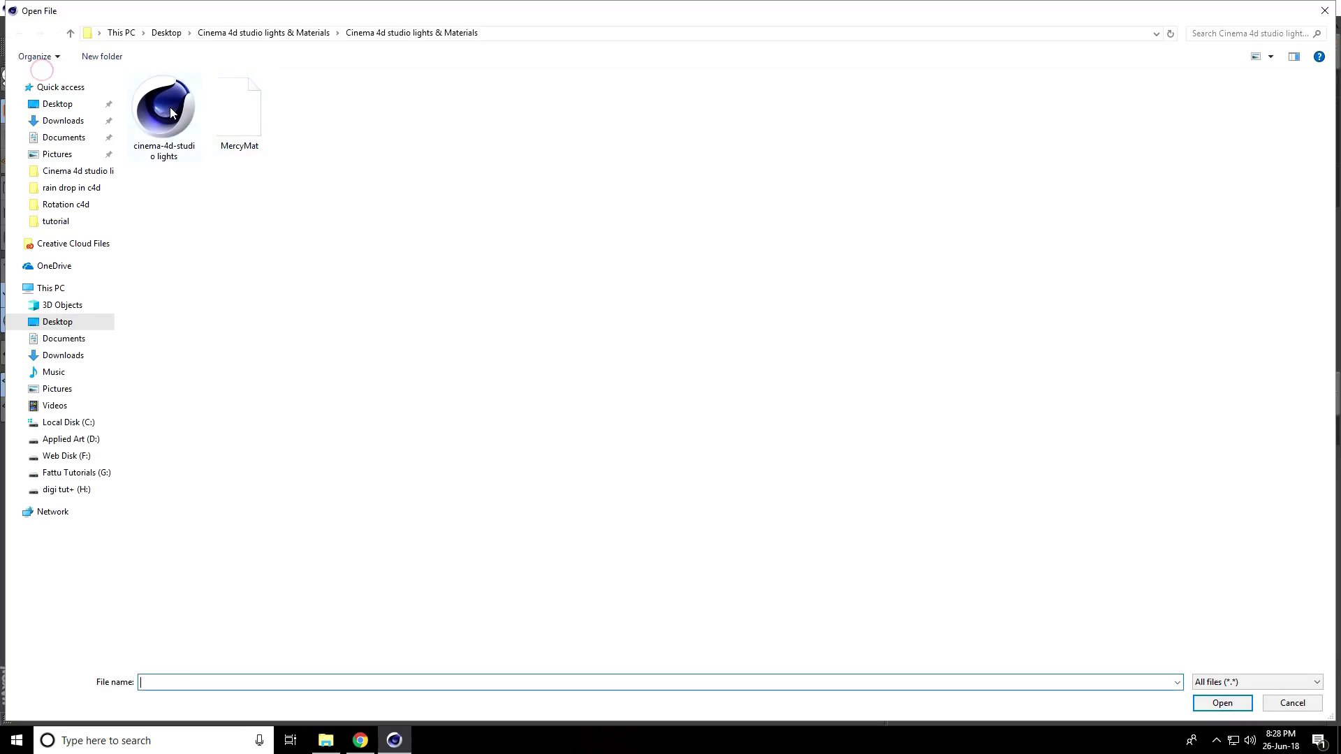
double_click(165, 105)
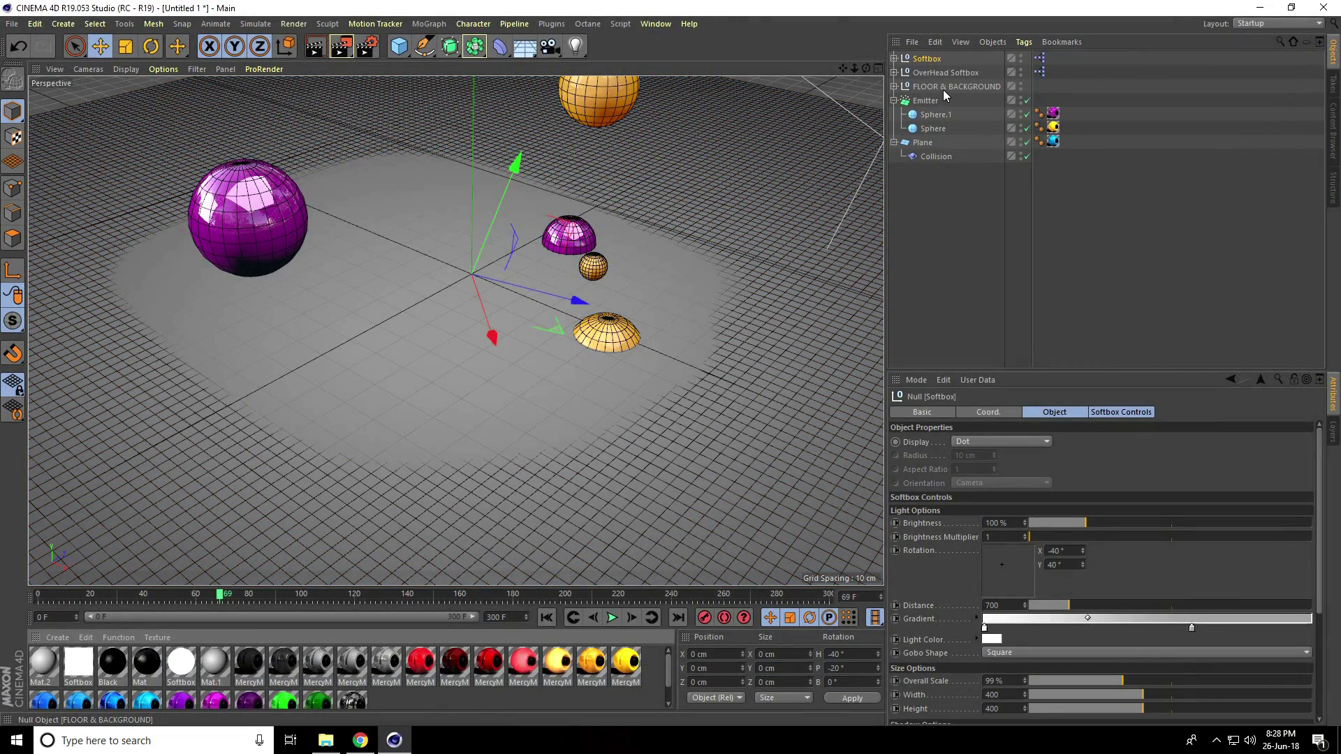
Lower the FLOOR & BACKGROUND group along Y so it sits below the plane.
click(943, 88)
scroll(544, 264, down, 5)
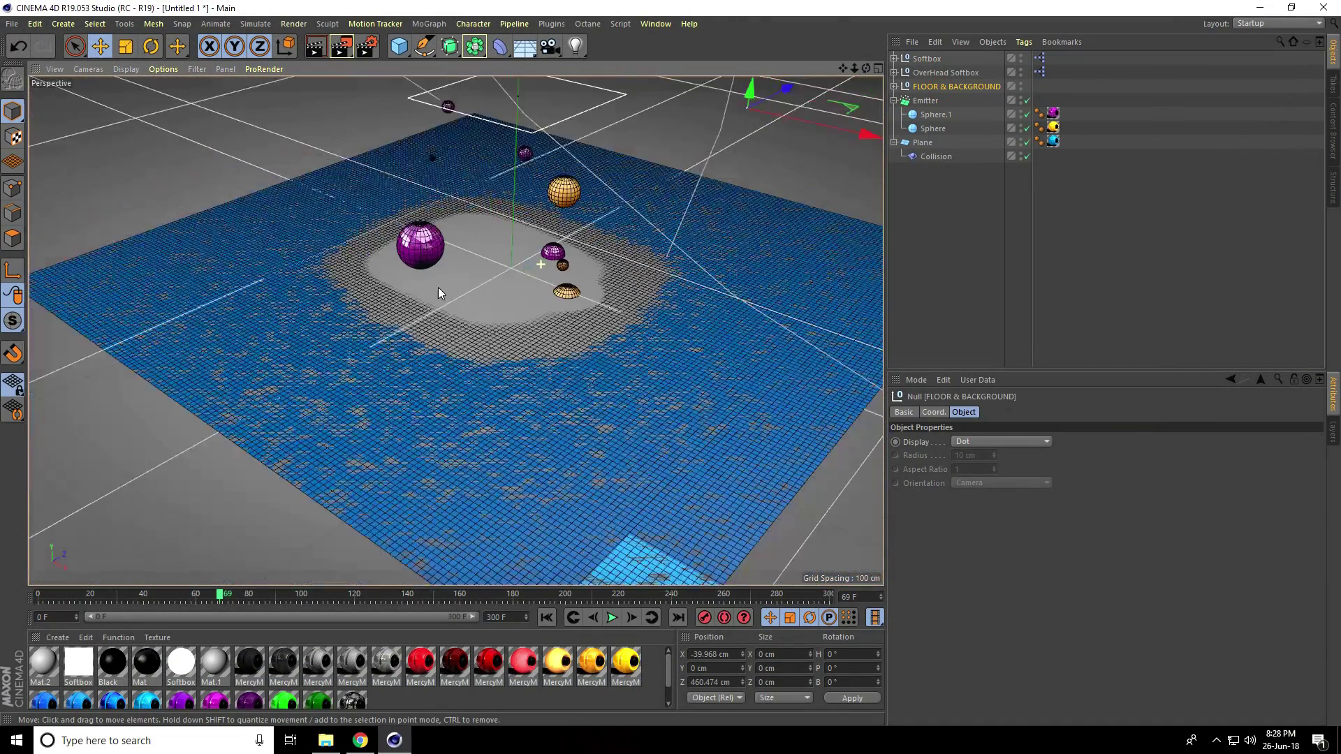
drag(739, 84, 744, 144)
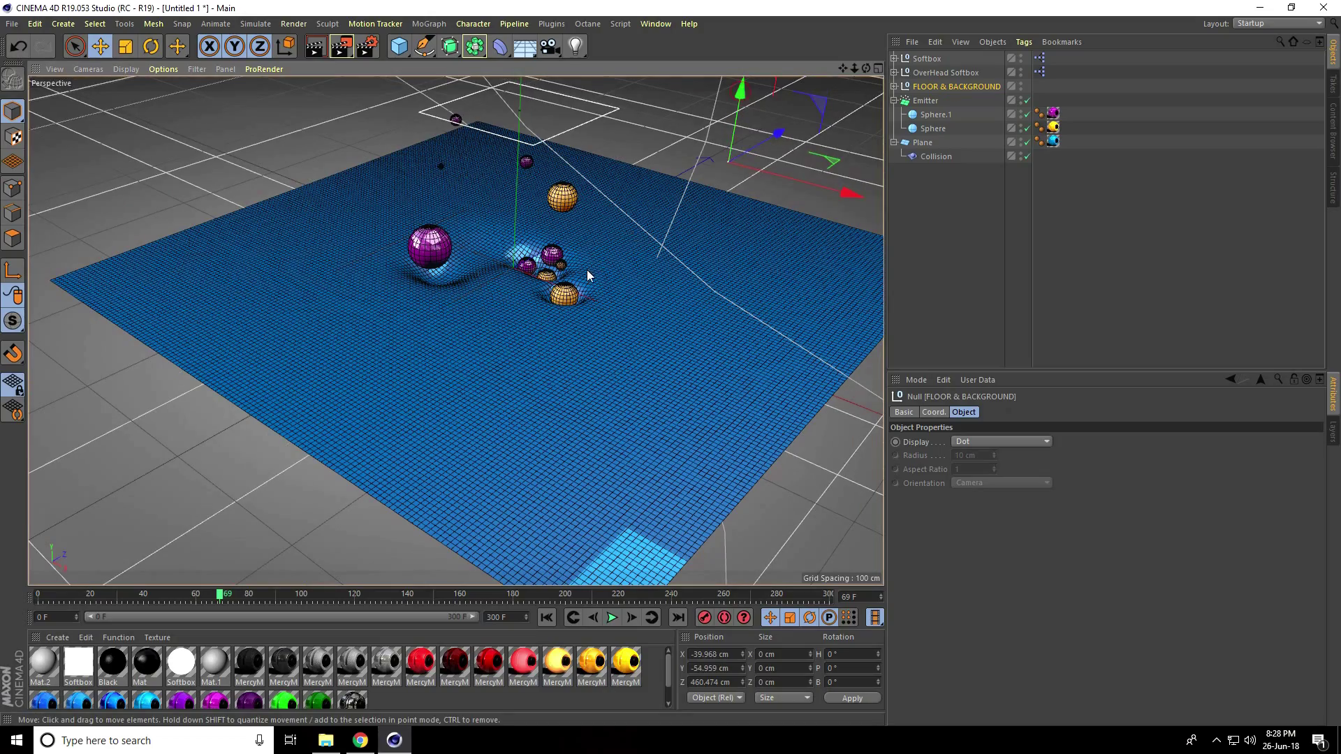
scroll(452, 336, down, 10)
scroll(532, 279, down, 5)
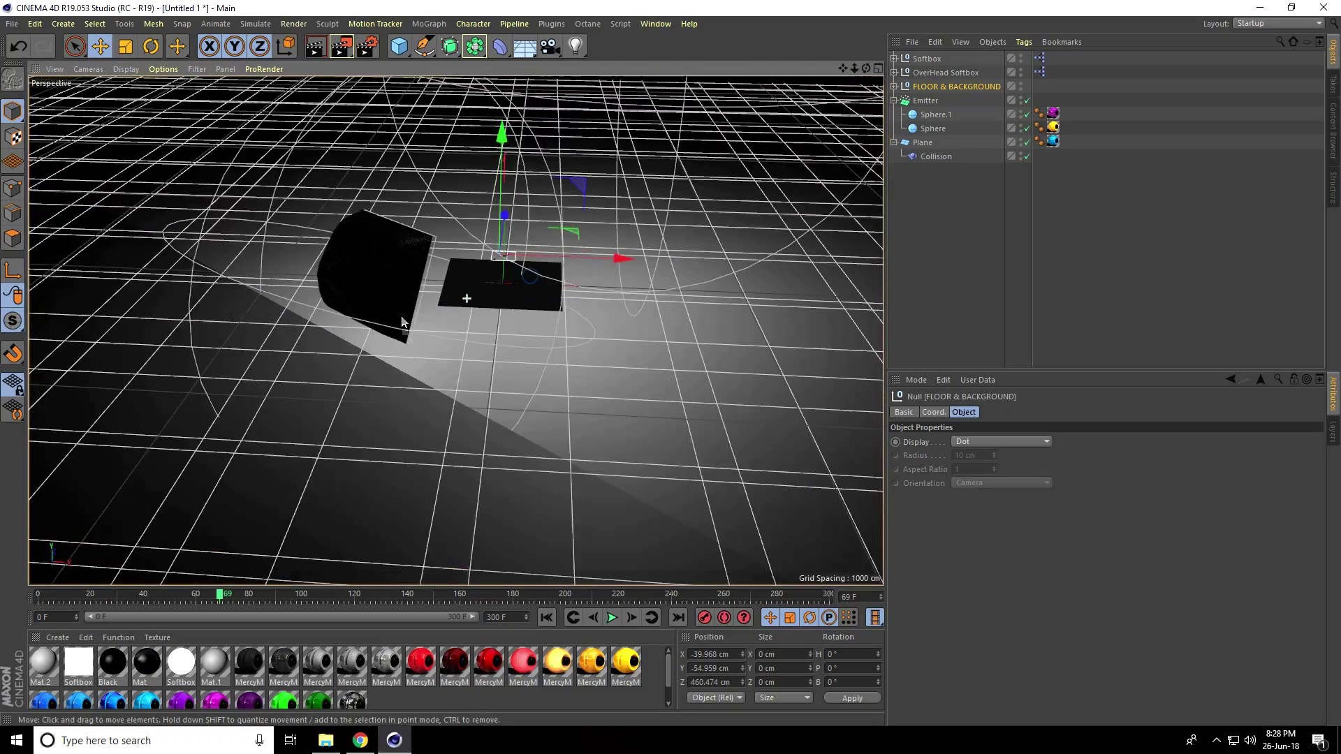
scroll(453, 291, up, 3)
Shift the OverHead Softbox along the X axis.
click(531, 153)
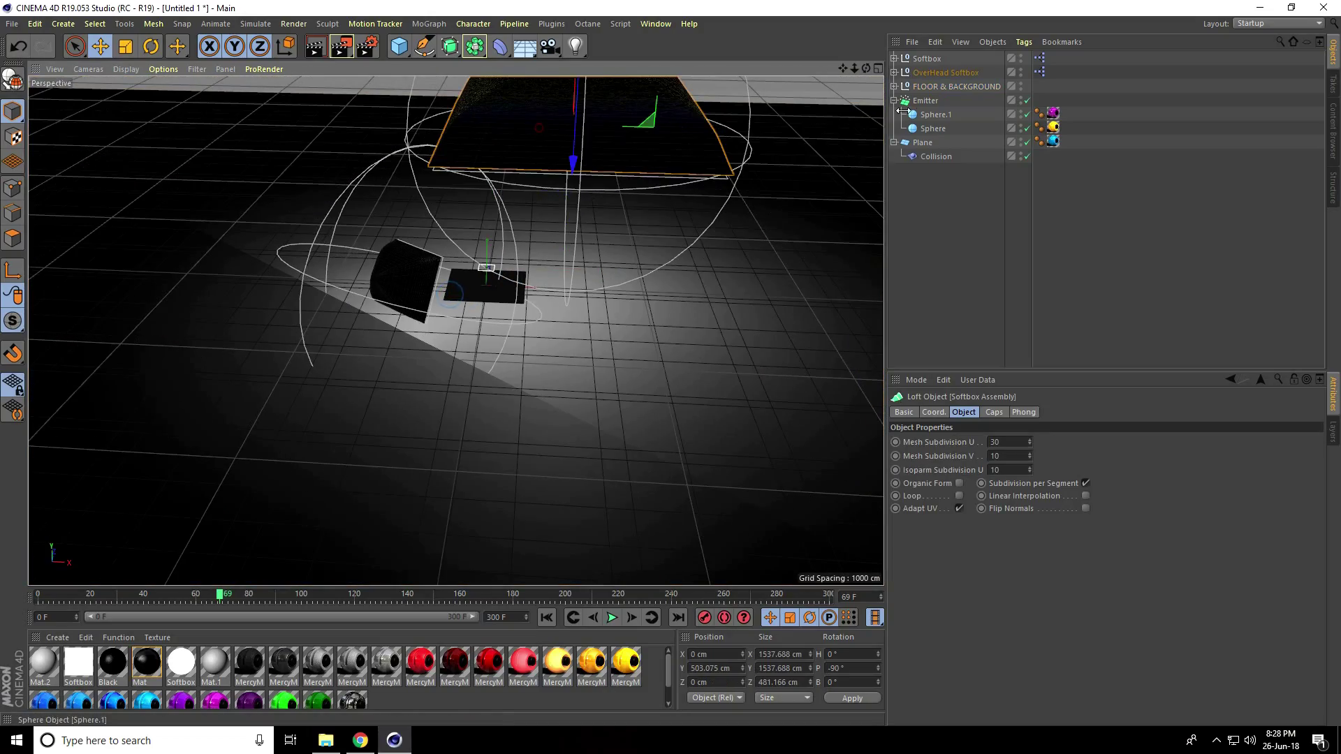
click(945, 72)
drag(709, 136, 613, 137)
scroll(777, 166, up, 10)
scroll(413, 379, up, 8)
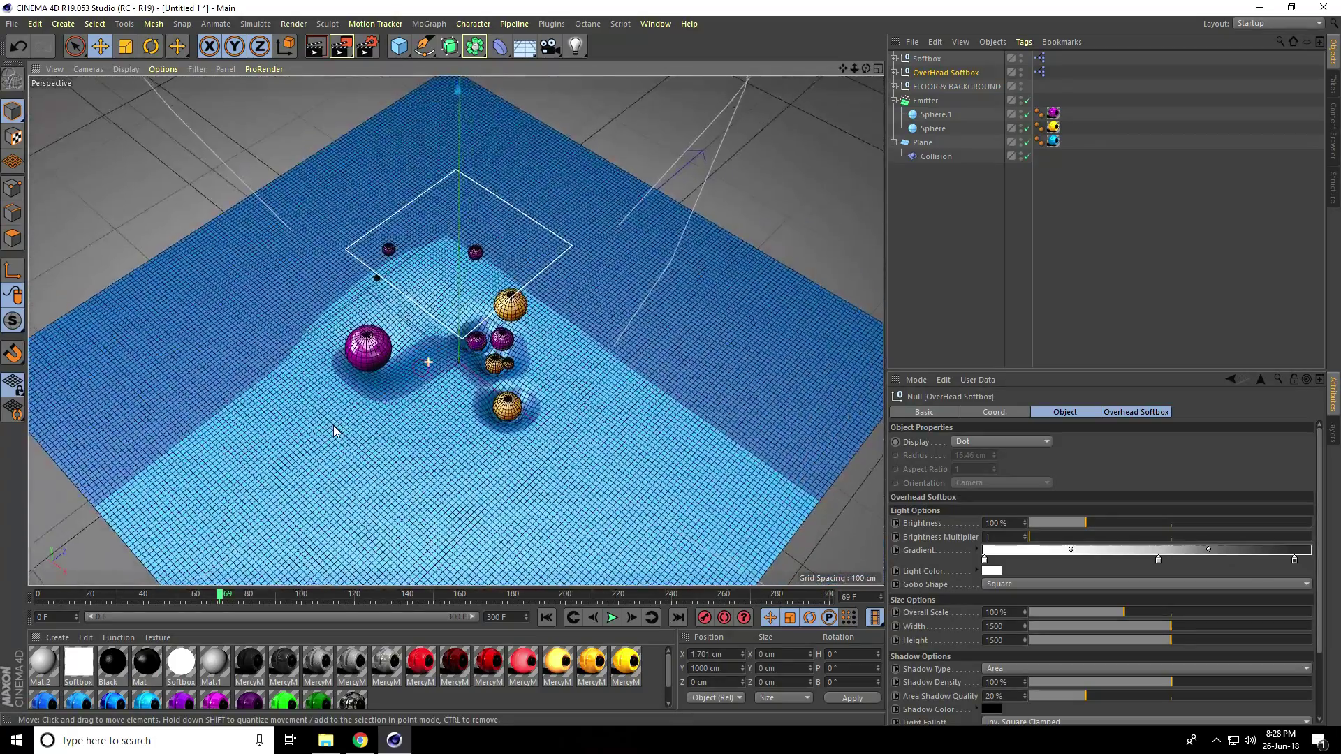
scroll(539, 399, down, 3)
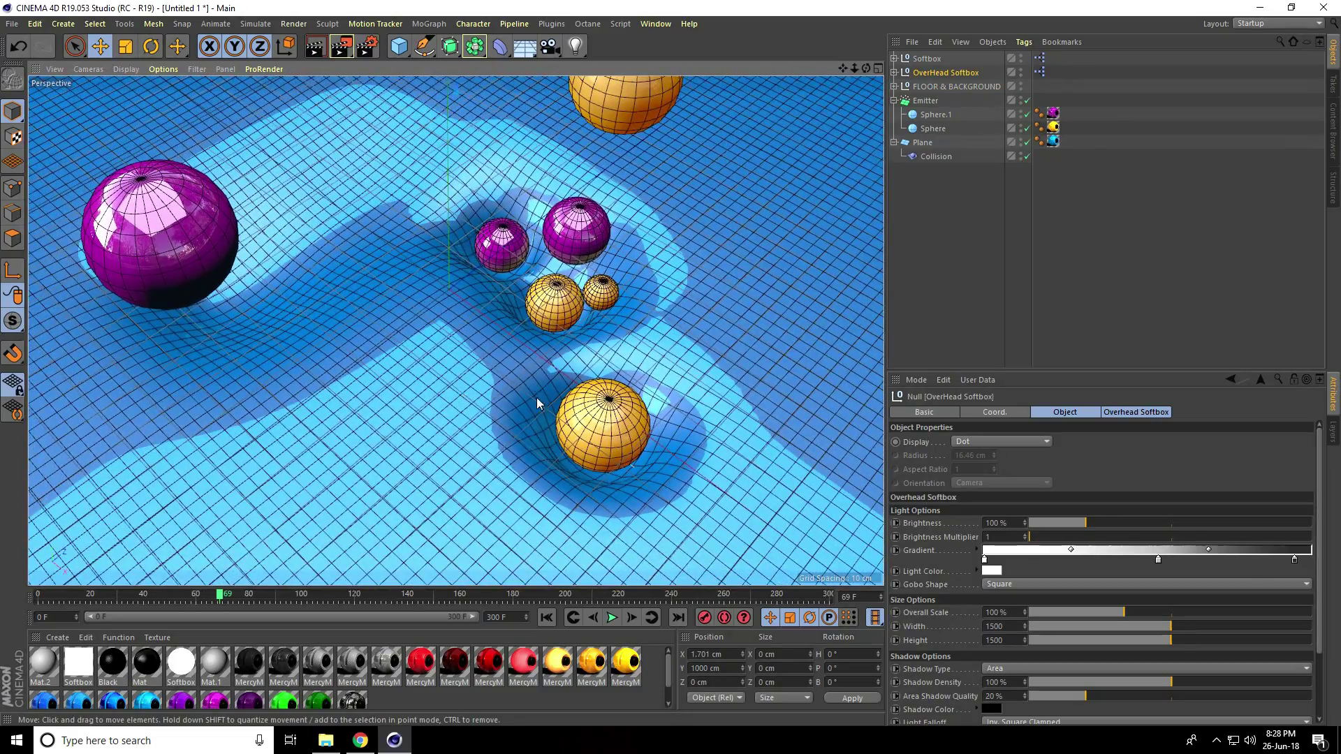
Rewind to frame 0 and replay the particle simulation under the studio lights.
click(546, 618)
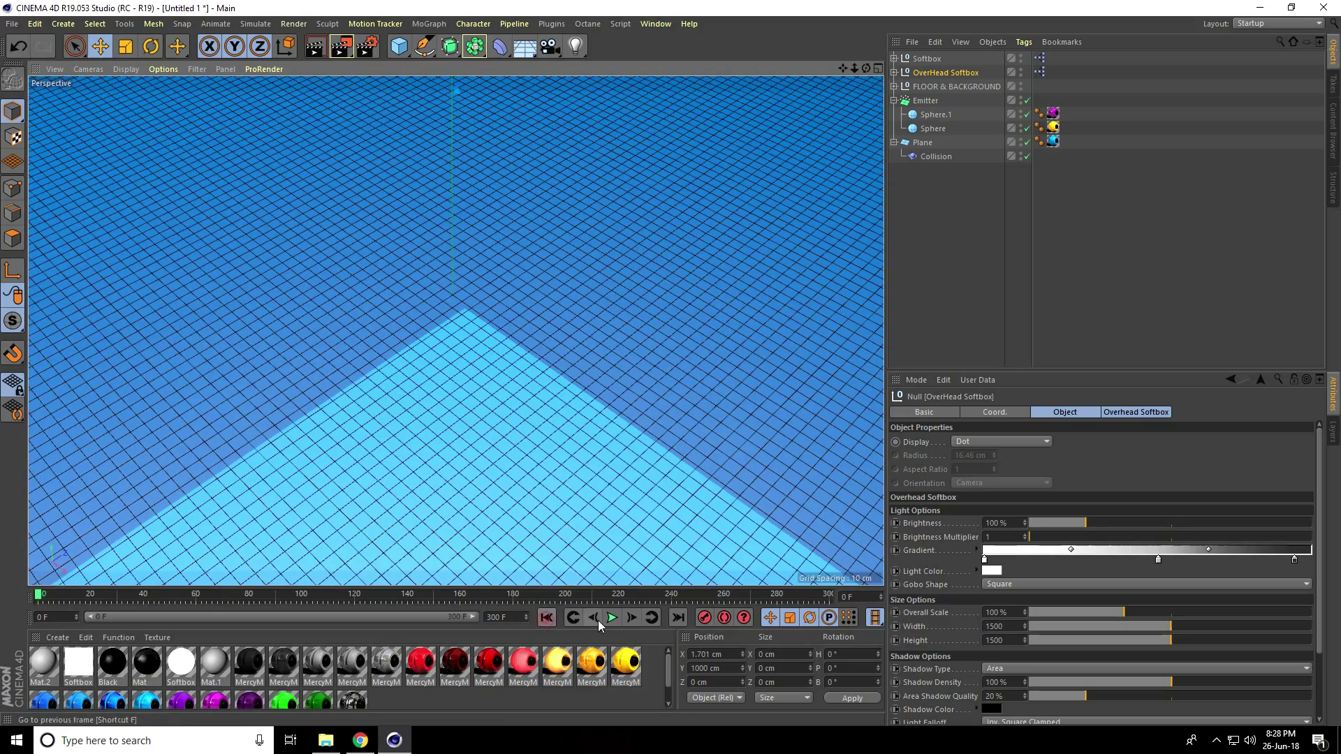
click(611, 618)
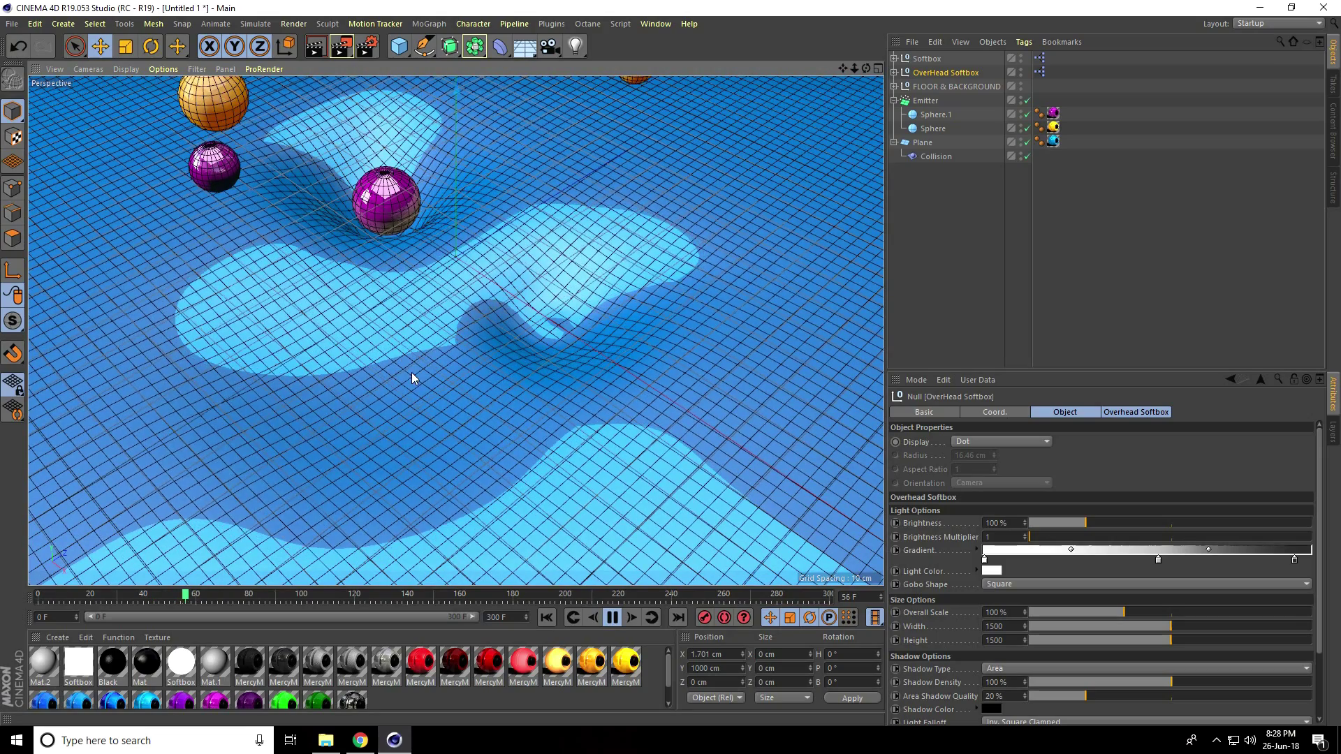
Stop playback near frame 60, add a new camera and view through it.
click(613, 617)
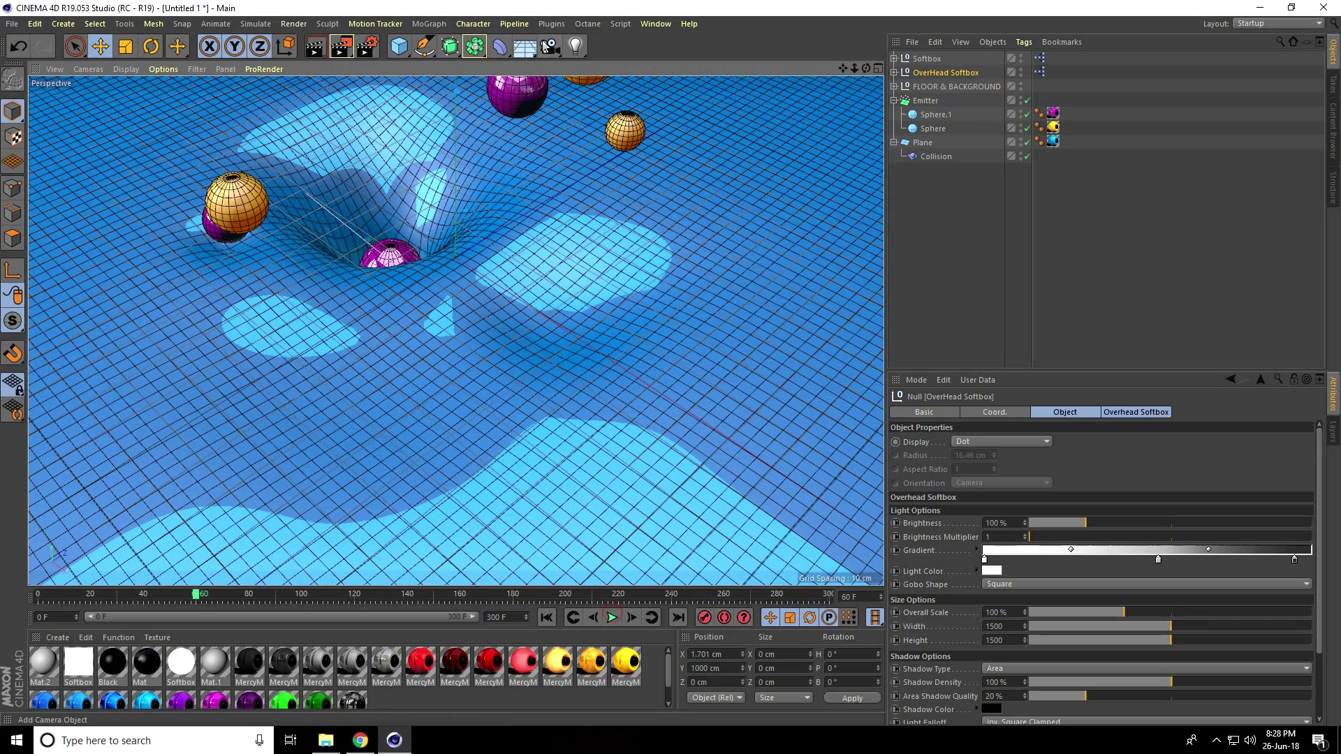
click(550, 46)
click(612, 69)
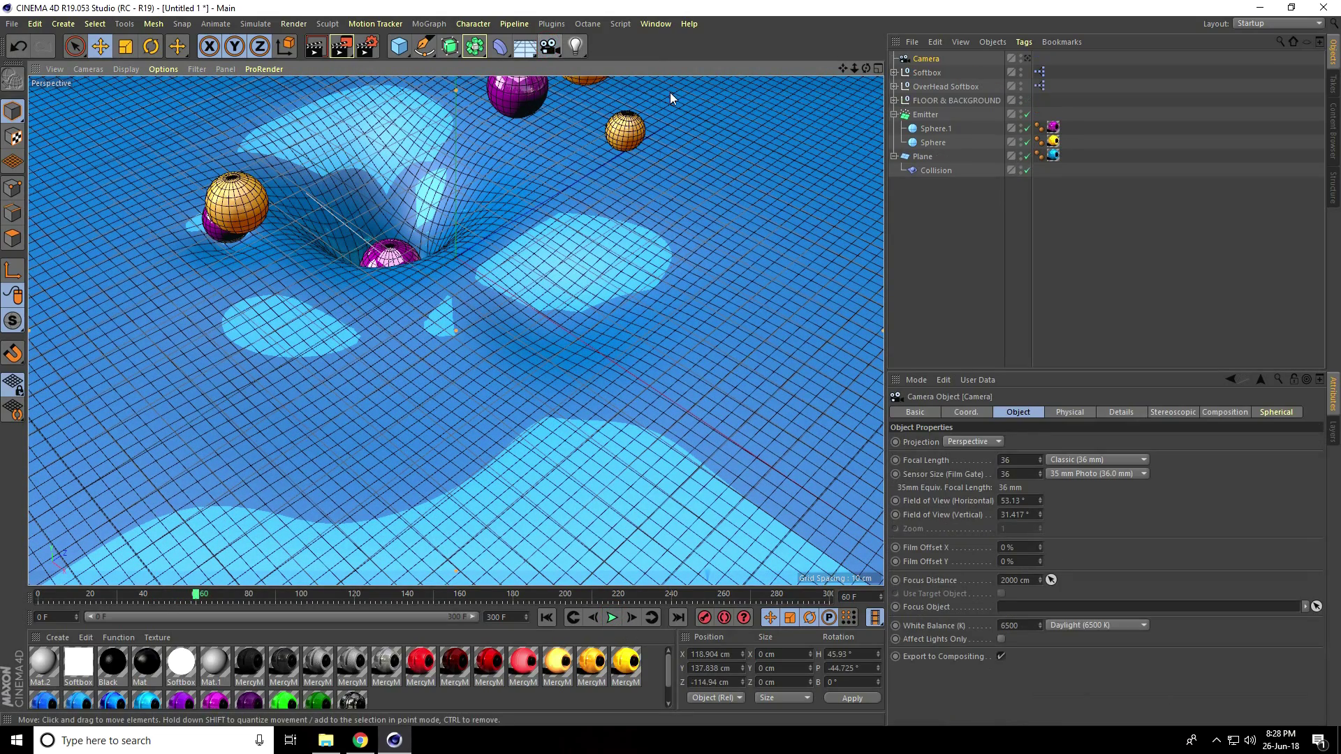
click(1026, 57)
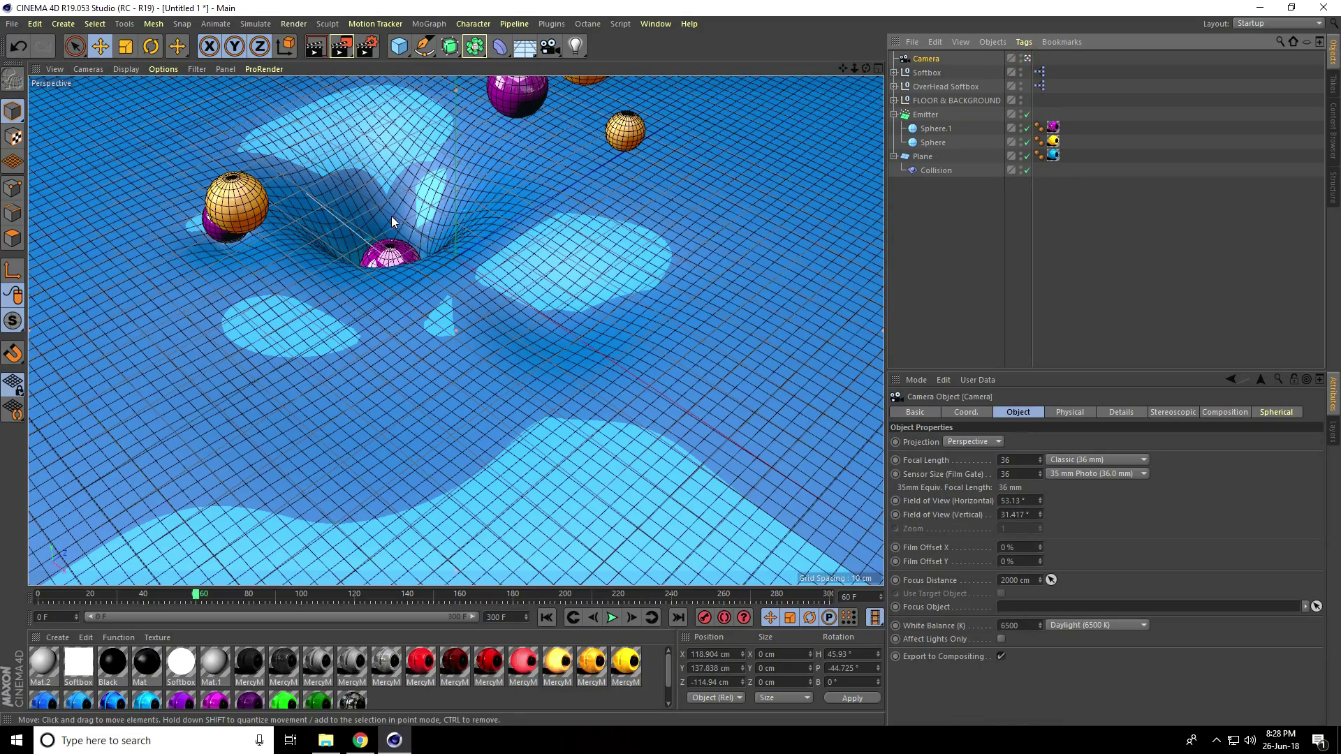
scroll(672, 369, up, 5)
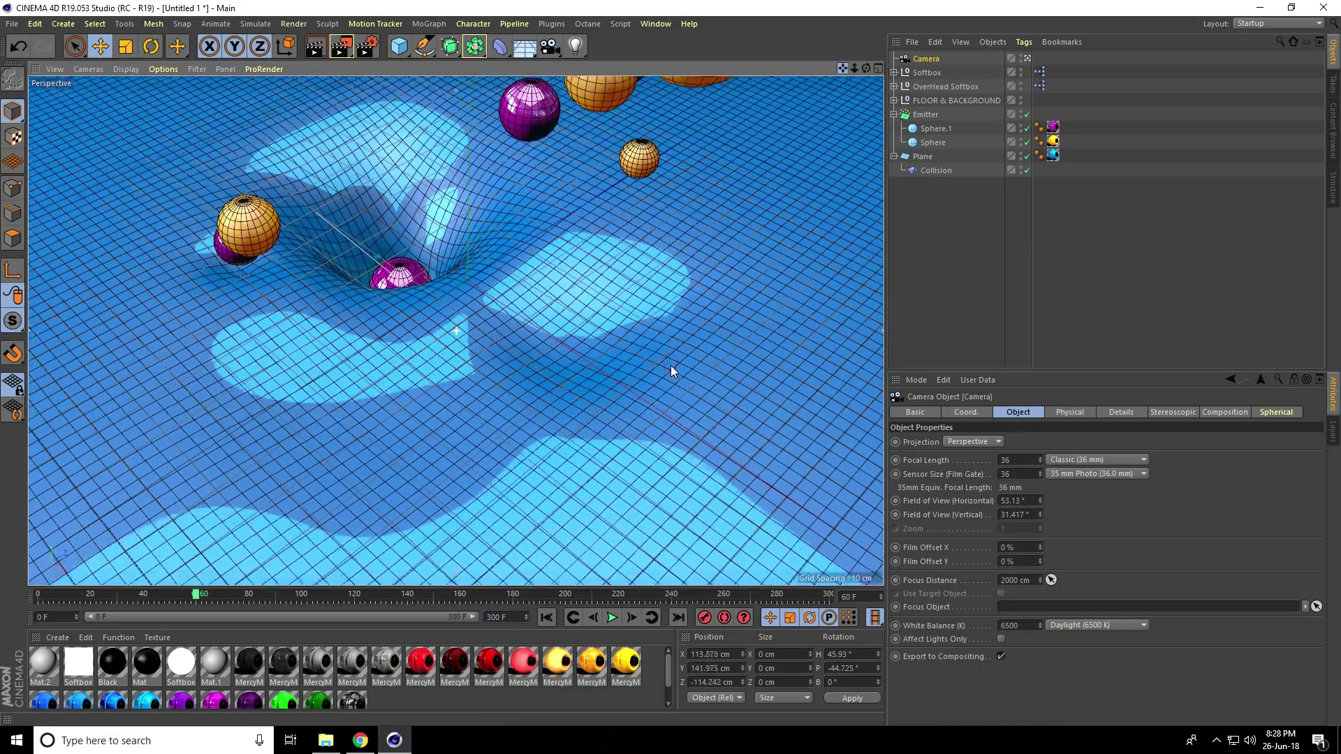
Add a Protection tag to the camera to lock its position, rotation and scale.
right_click(928, 60)
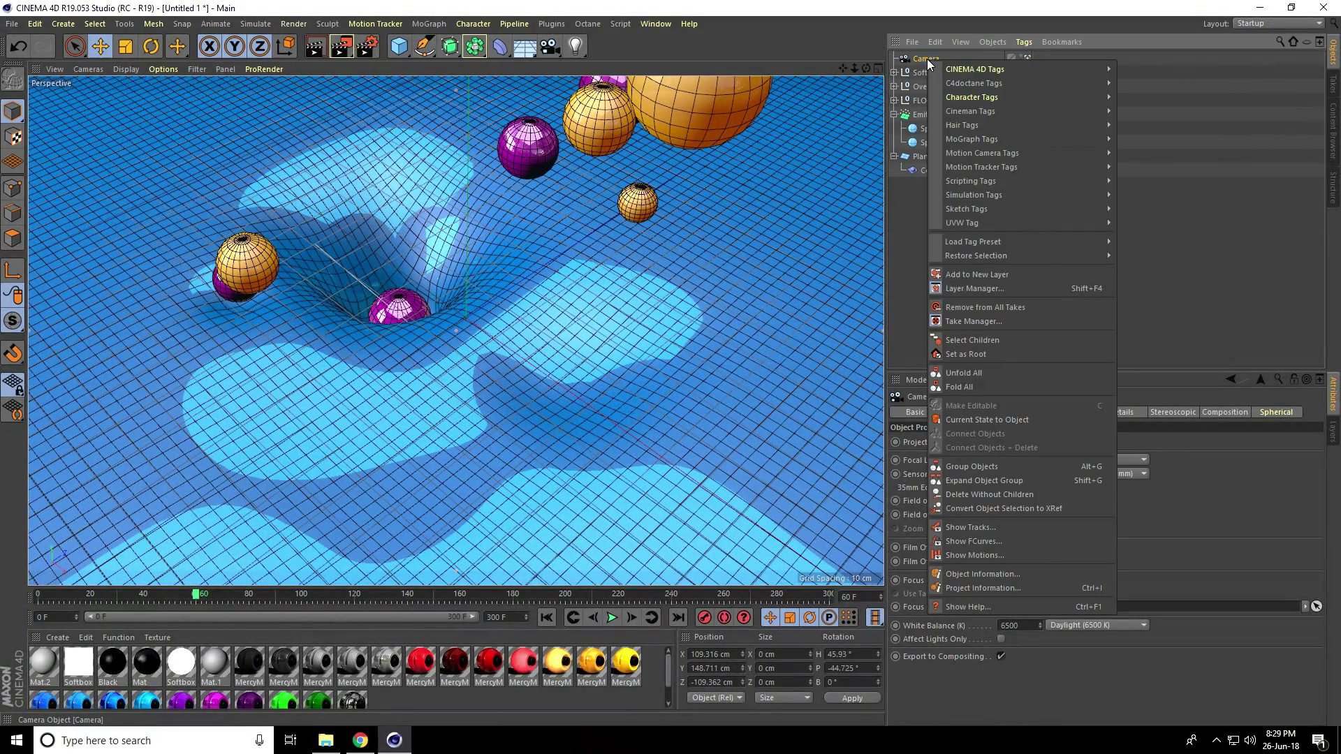
mouse_move(989, 66)
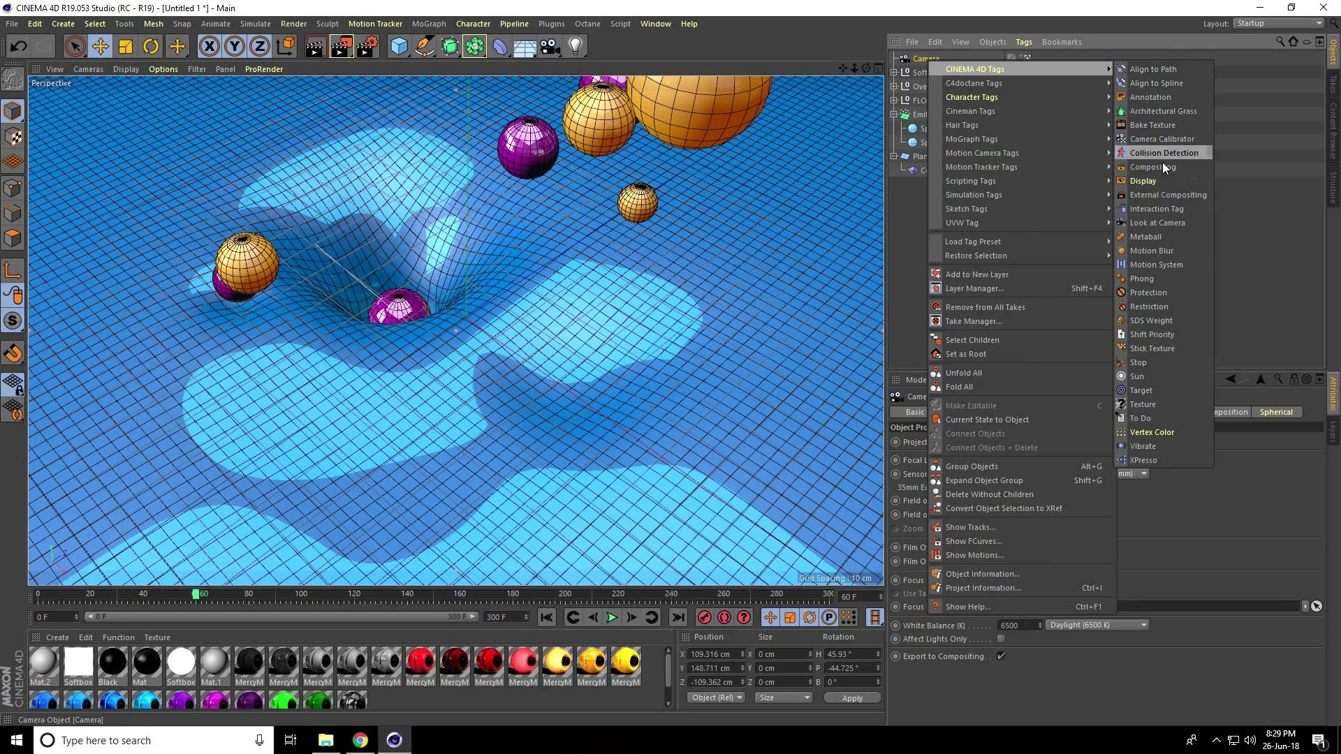
click(1147, 291)
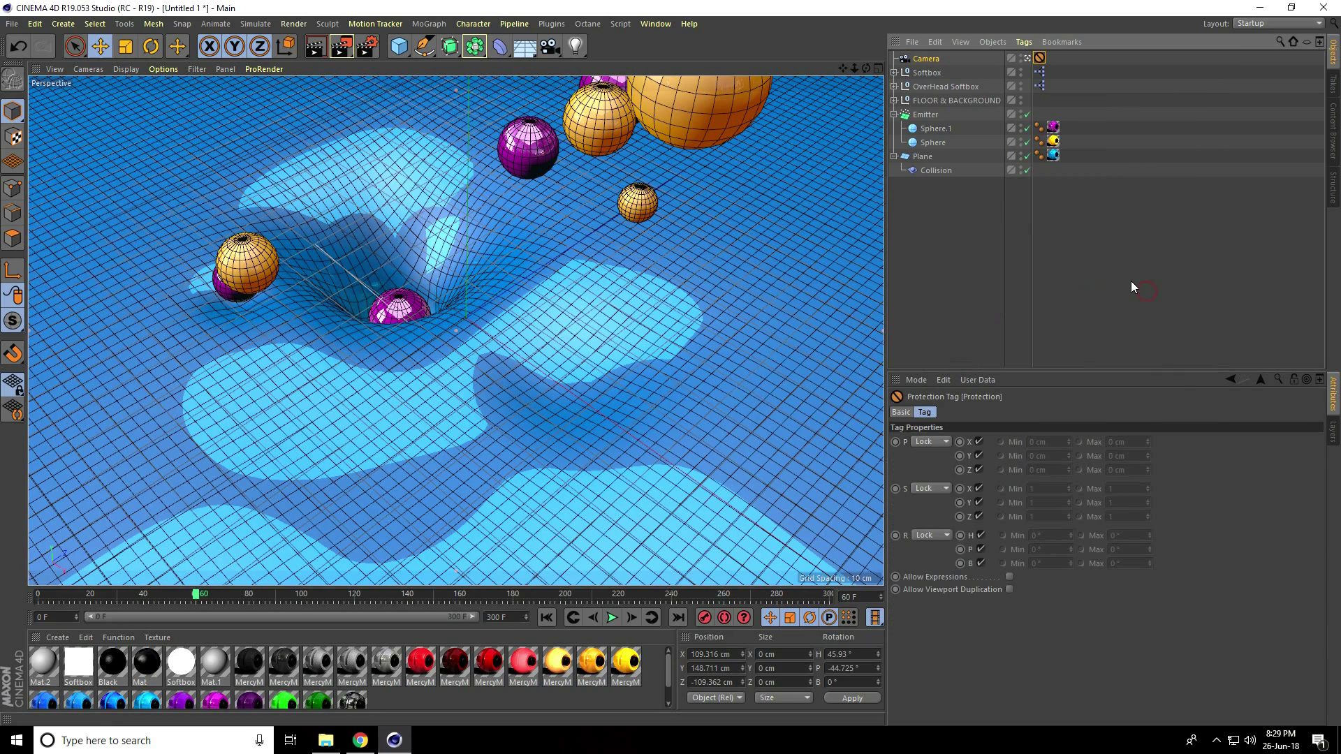
Apply the HDTV 1080 29.97 output preset and set the frame range to All Frames.
click(365, 47)
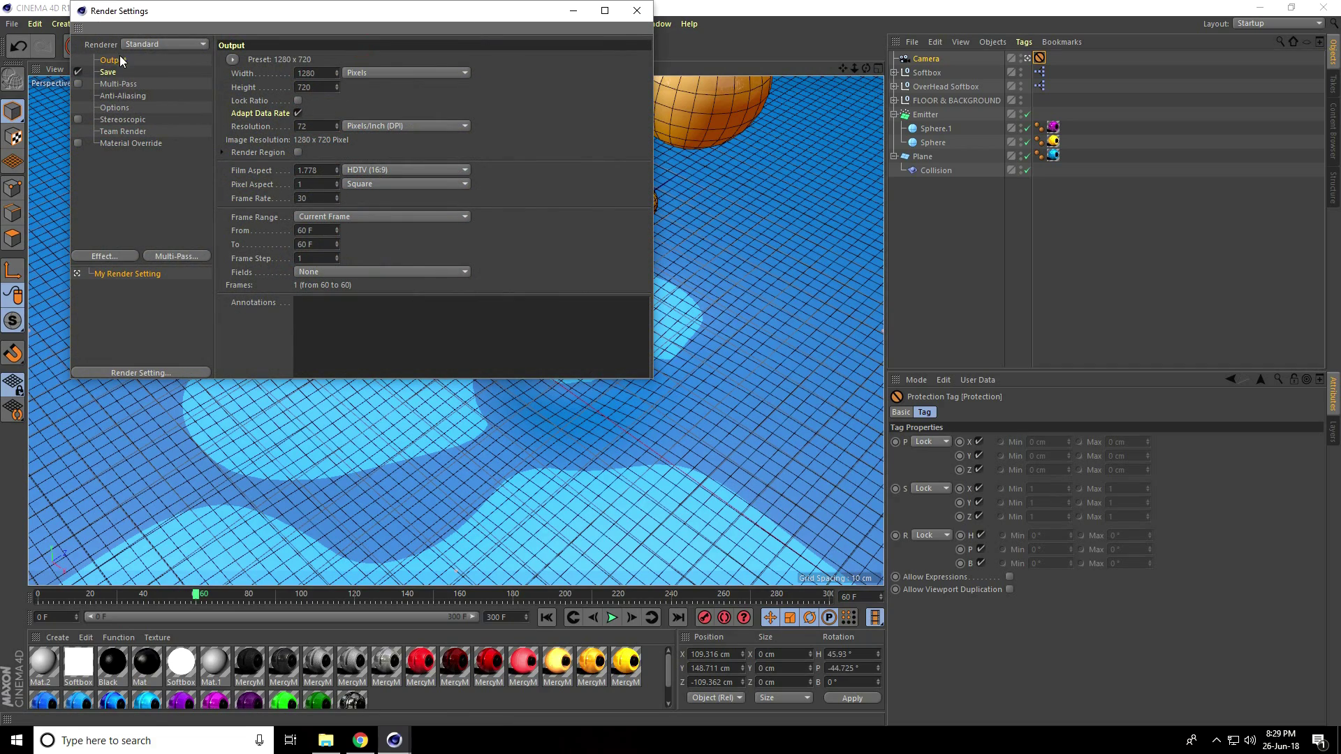
click(233, 59)
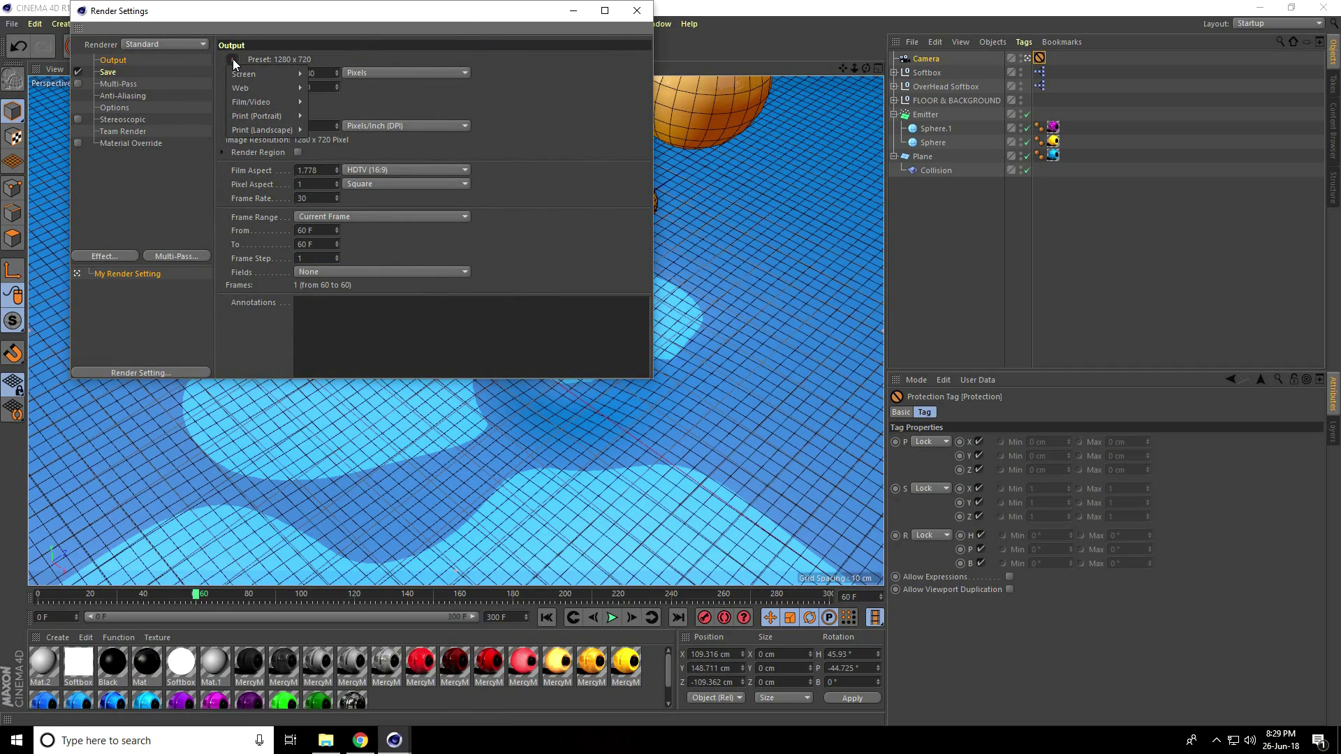
mouse_move(245, 99)
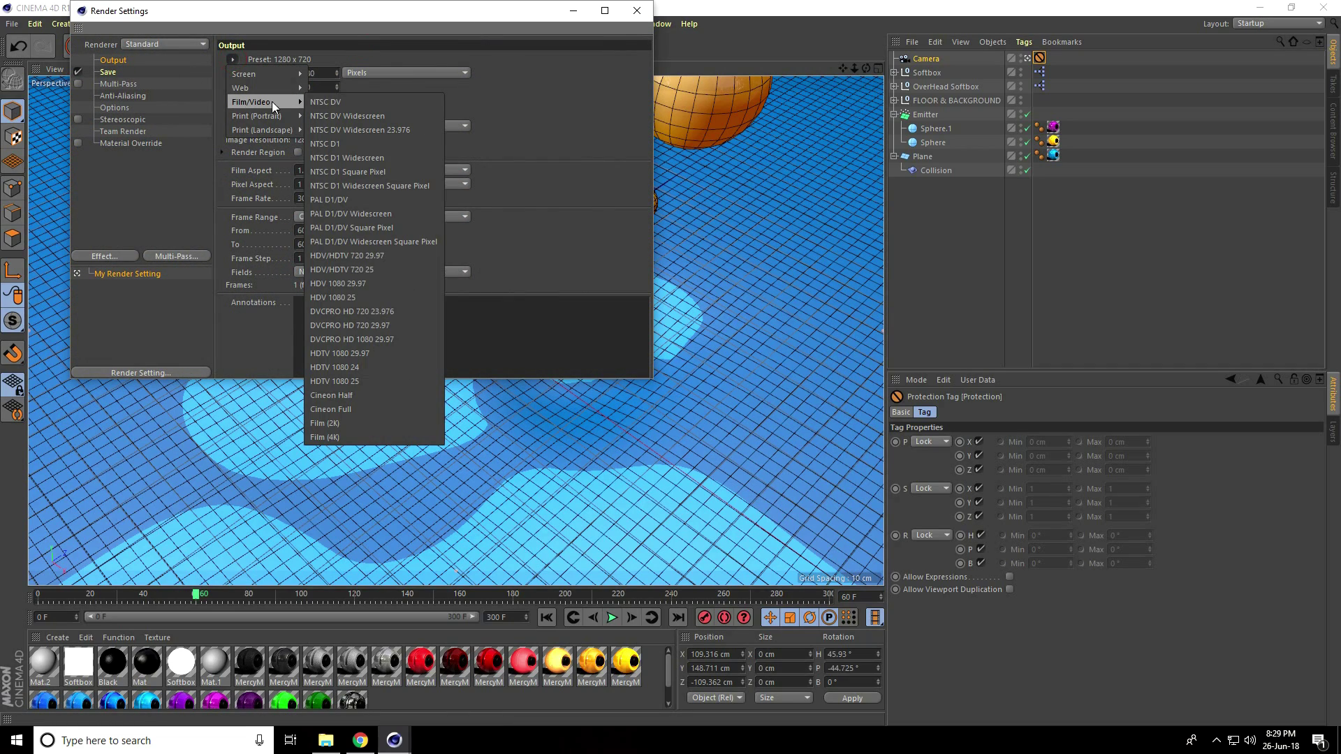
click(380, 355)
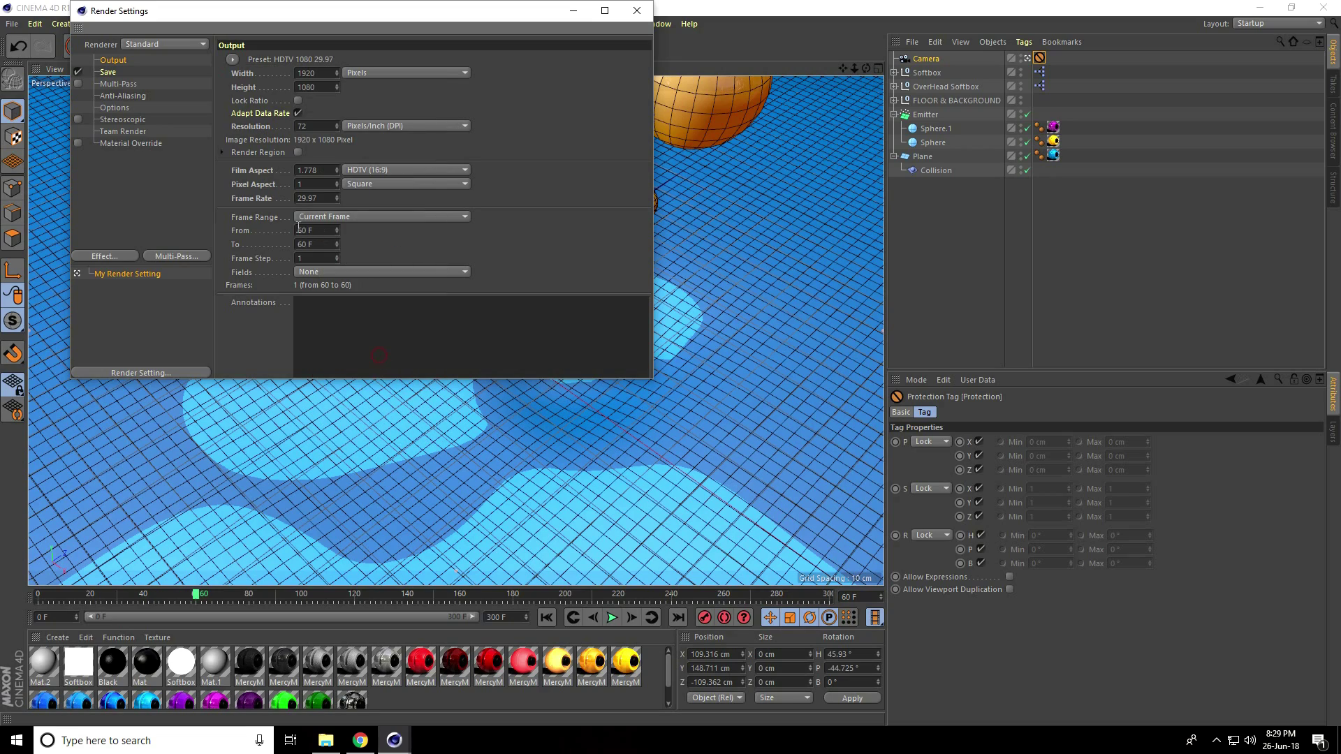
click(329, 213)
click(321, 259)
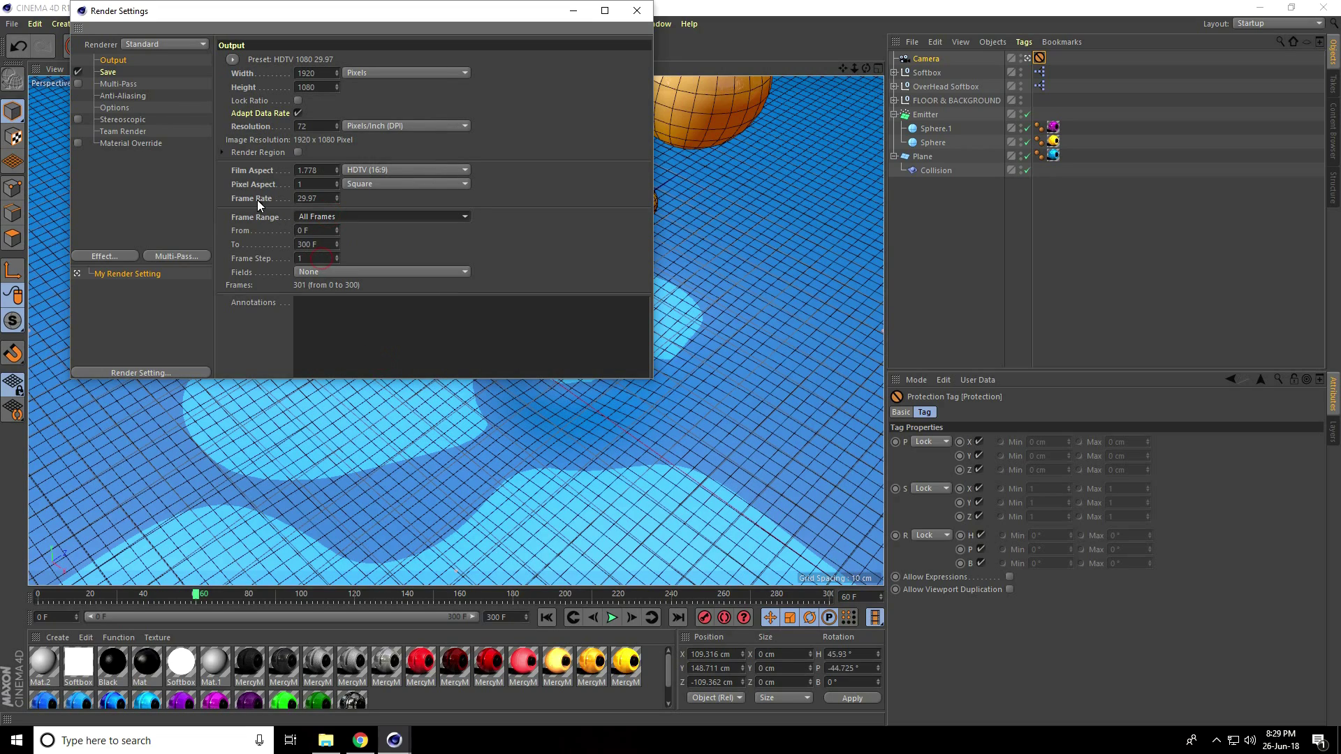
Set anti-aliasing quality to Best.
click(117, 97)
click(355, 60)
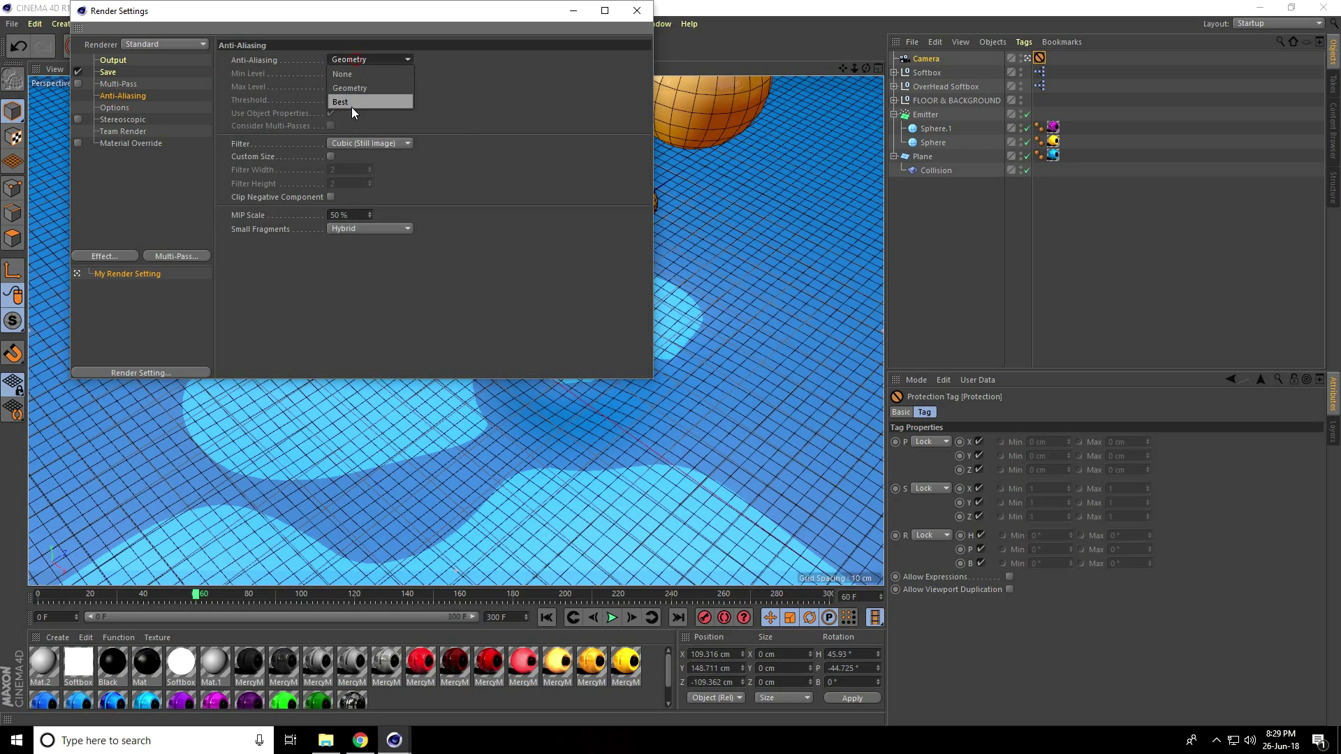
click(350, 102)
Add an Ambient Occlusion effect with Accuracy 100%.
click(98, 256)
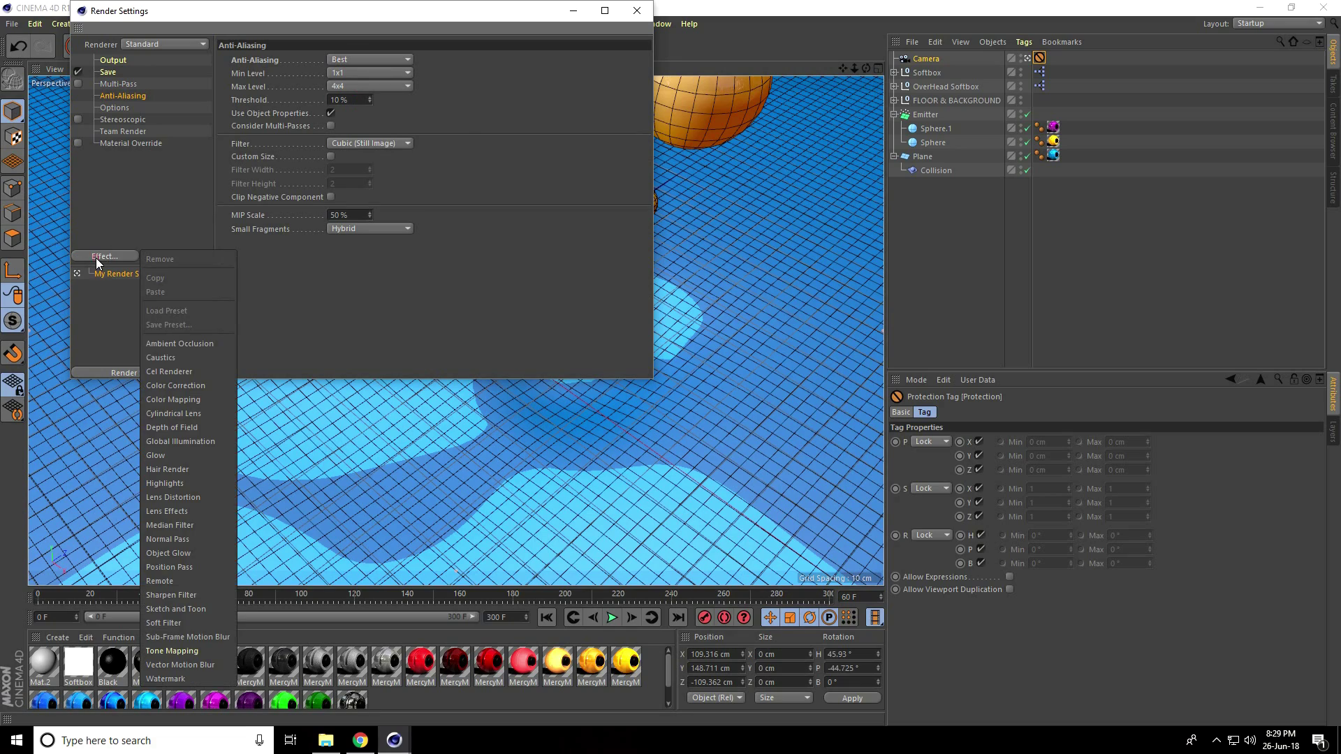
click(200, 345)
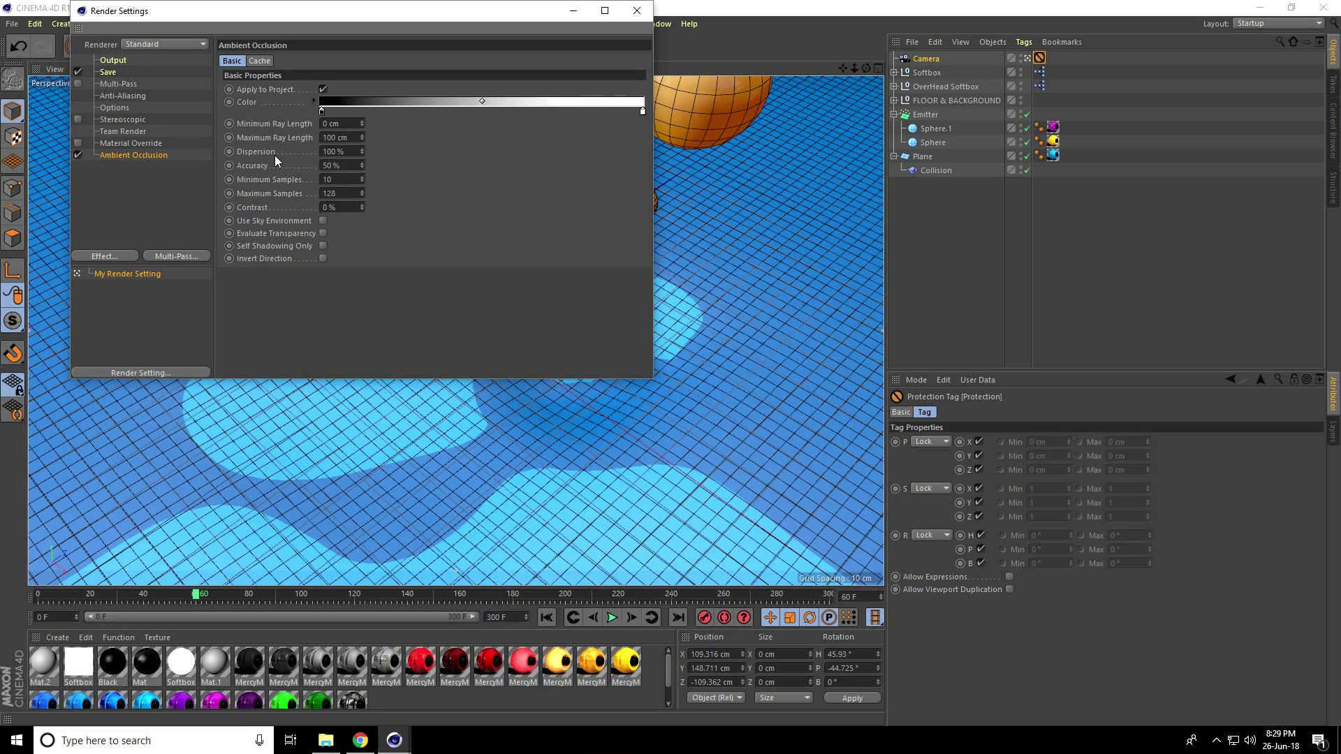
click(336, 165)
text(100)
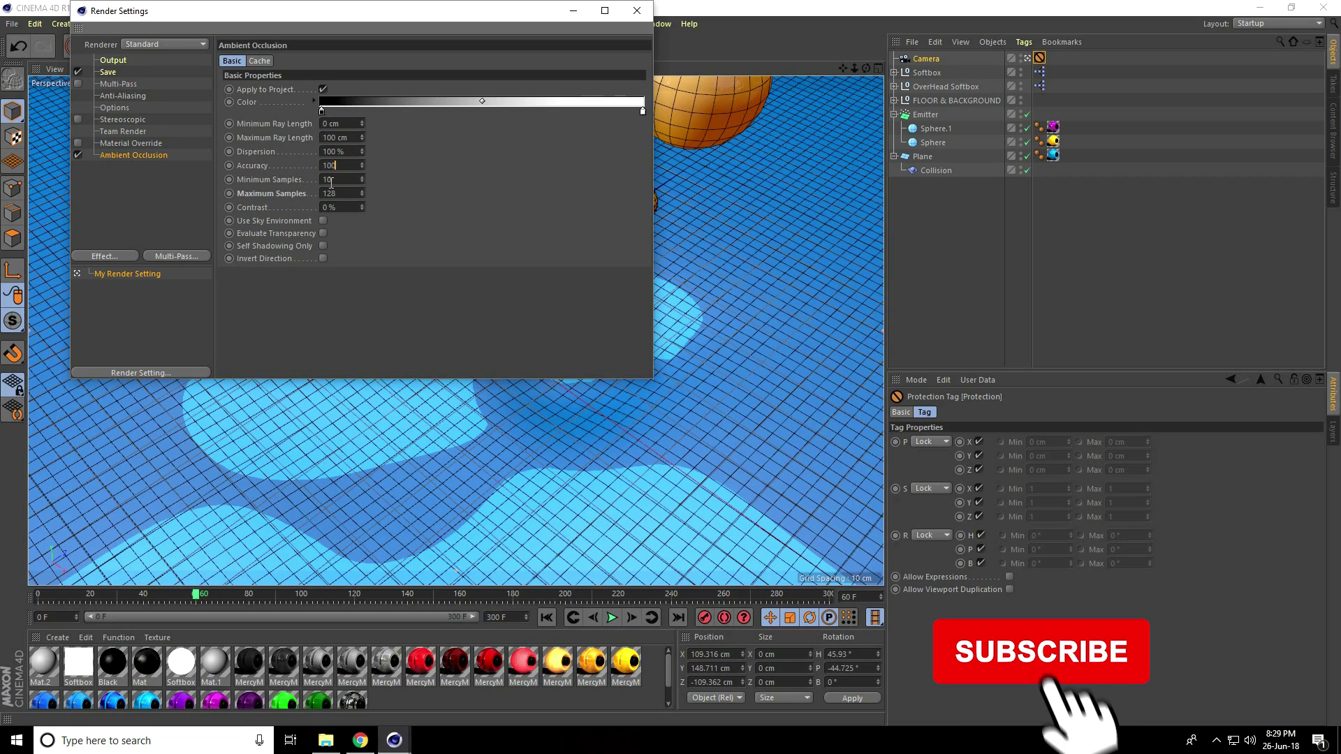
key(Return)
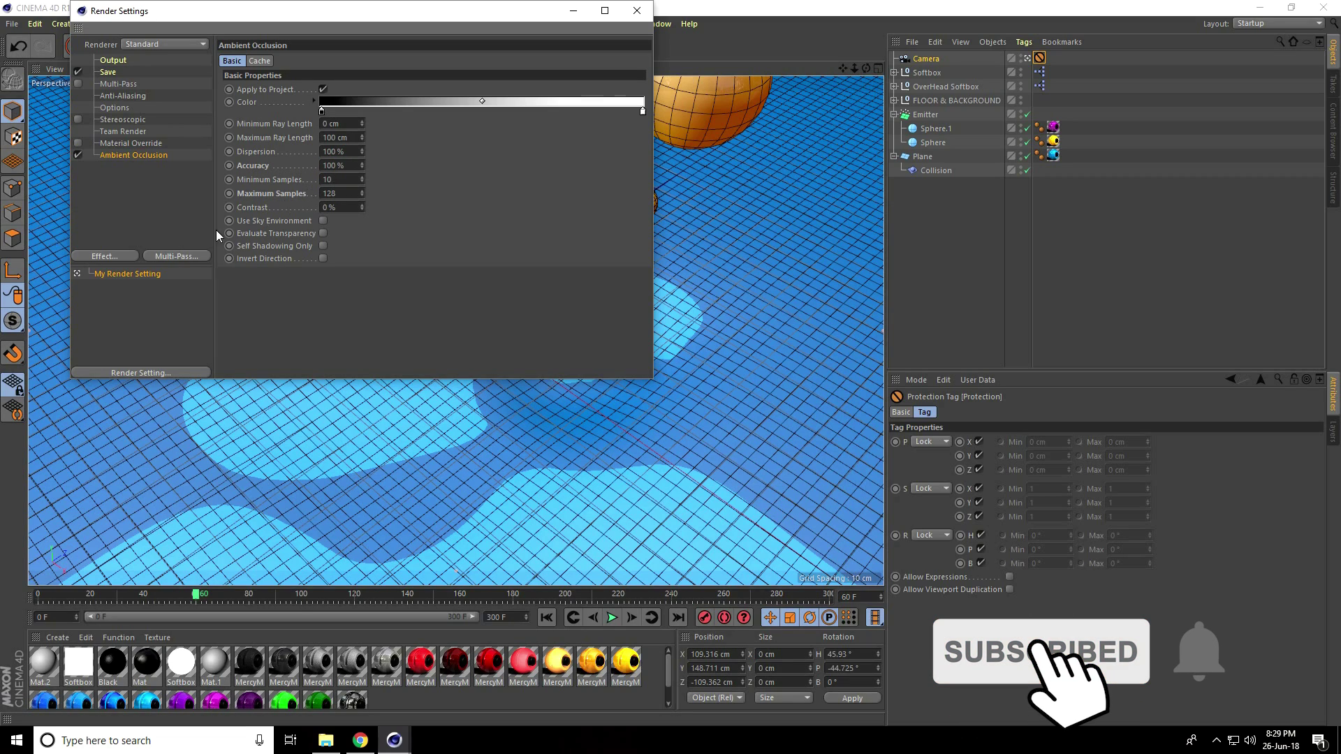
Add a Global Illumination effect and close the render settings.
click(104, 258)
click(187, 421)
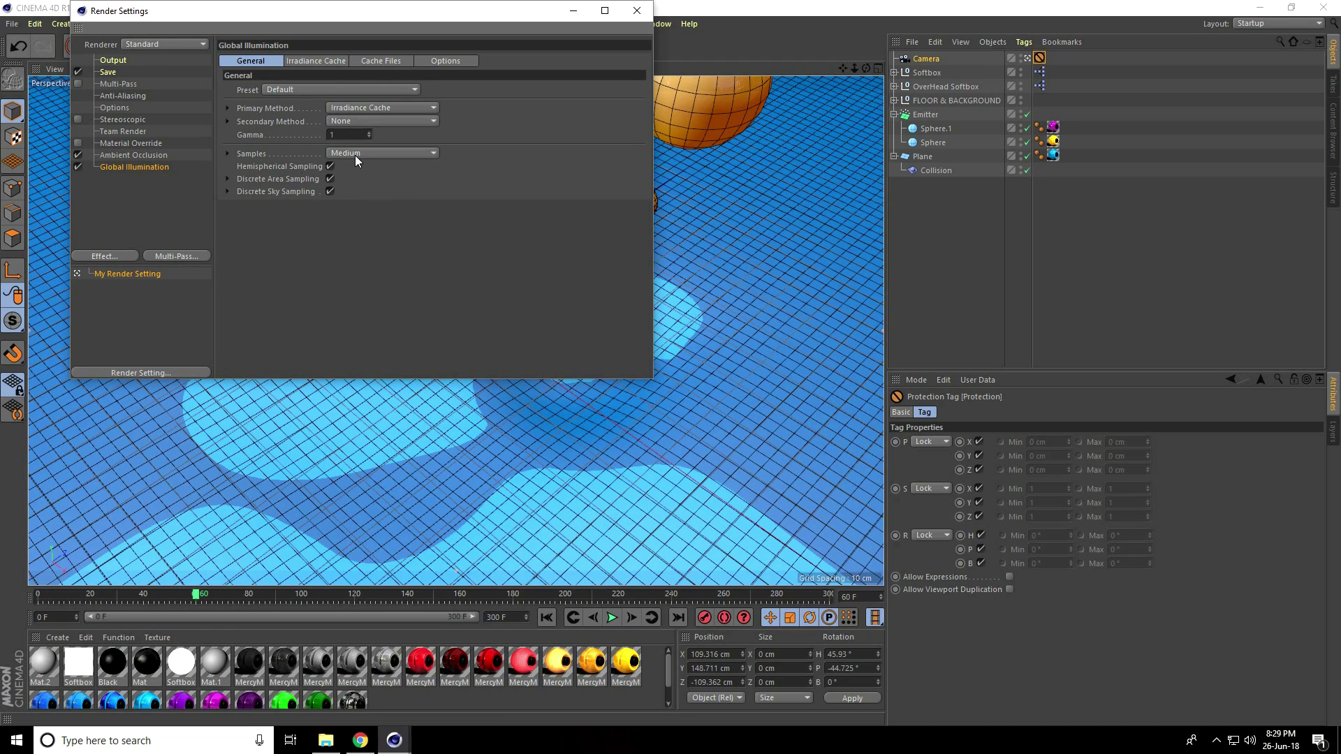
click(646, 13)
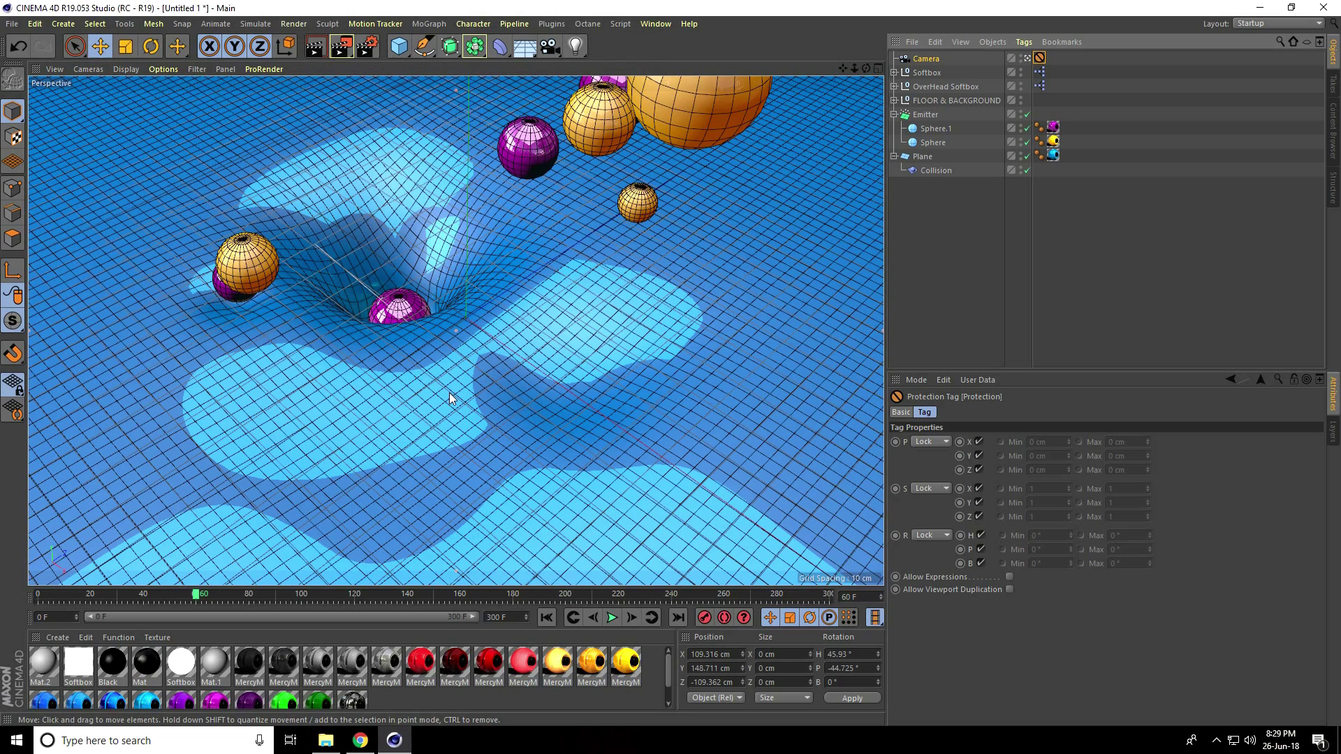
Set the render save format to AVI.
click(370, 47)
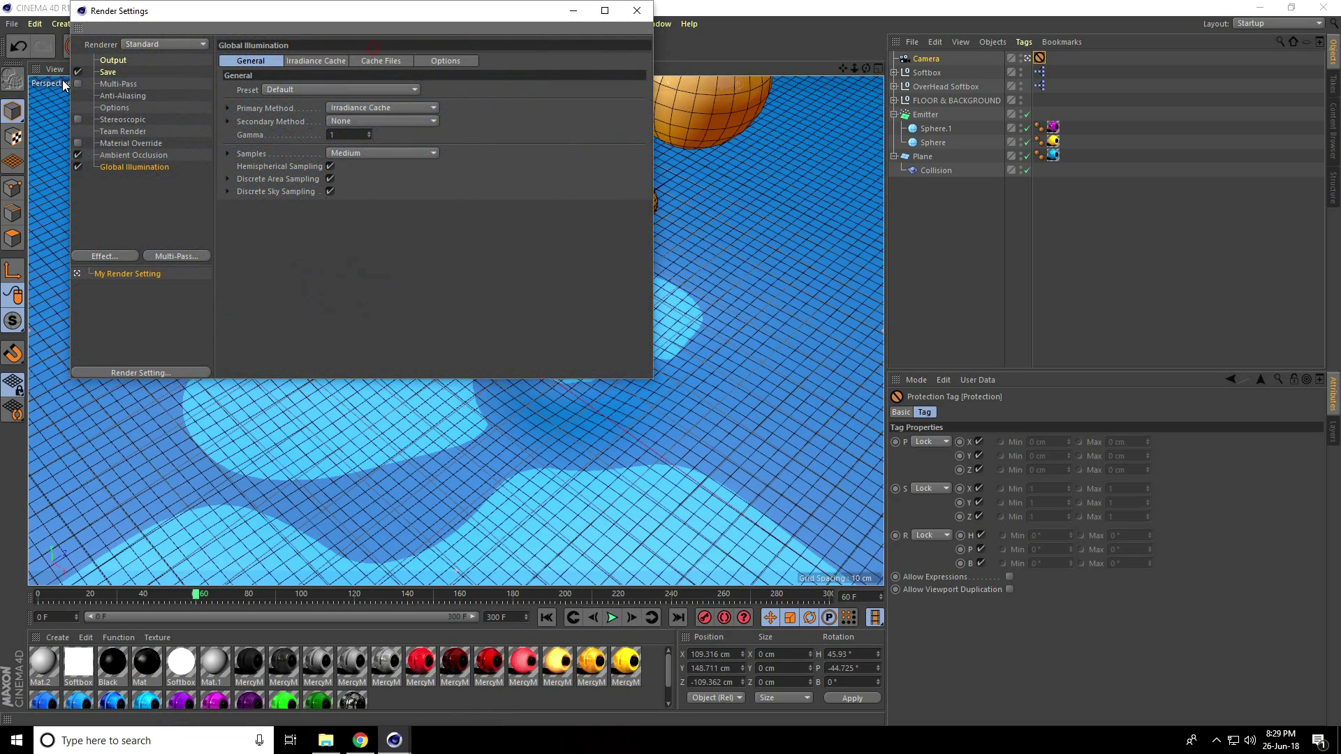
click(113, 61)
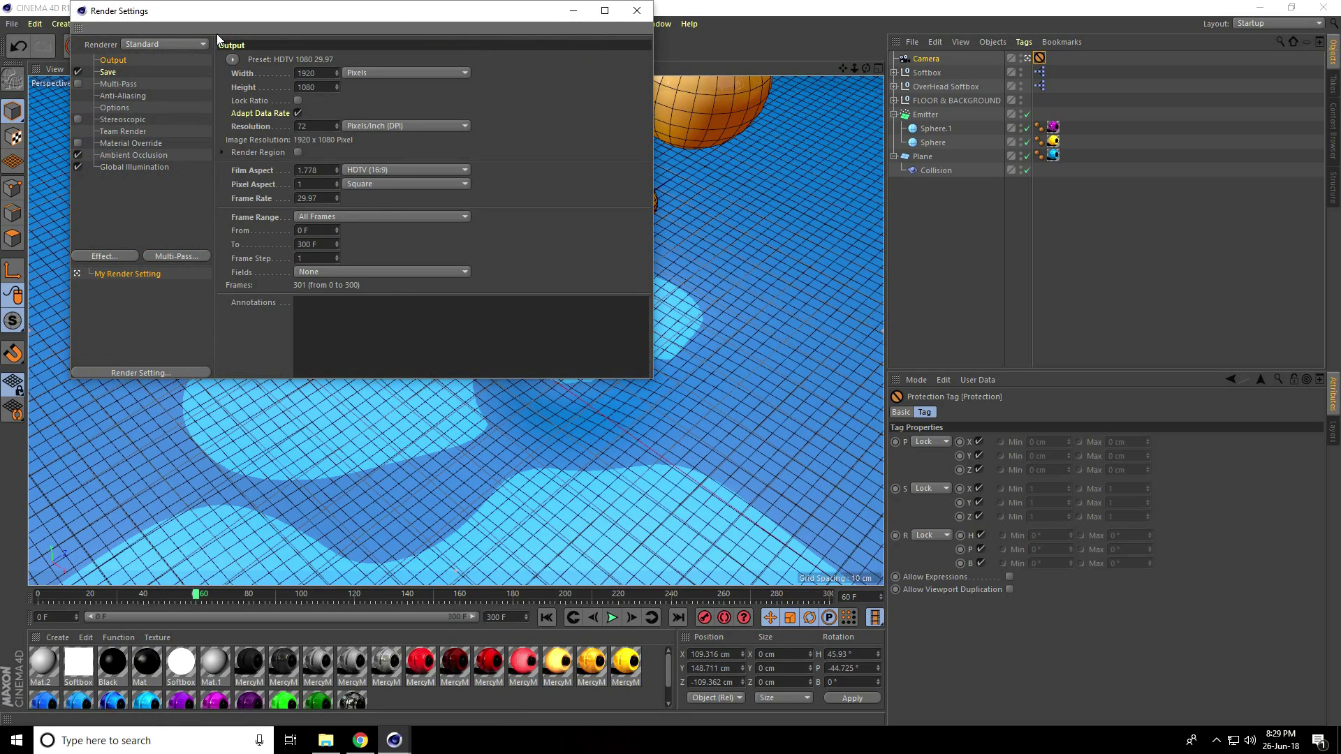
click(107, 72)
click(346, 100)
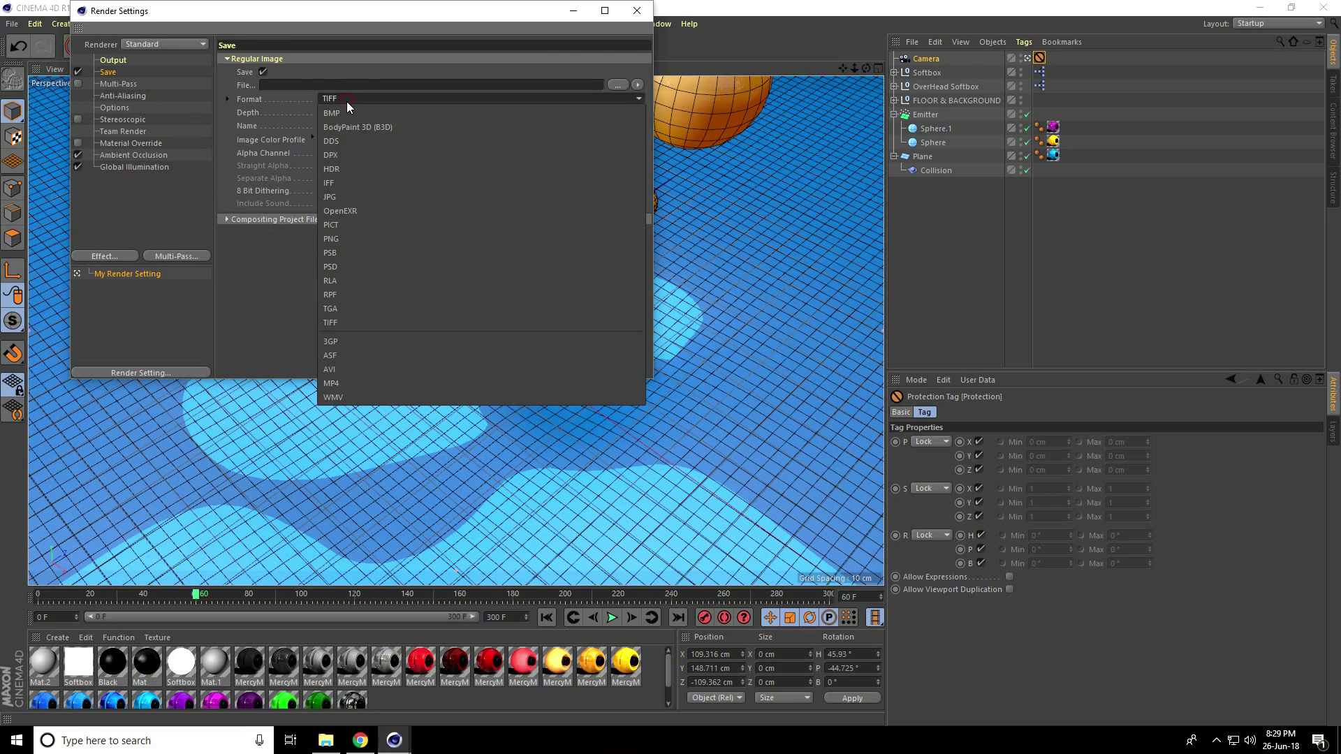
click(330, 369)
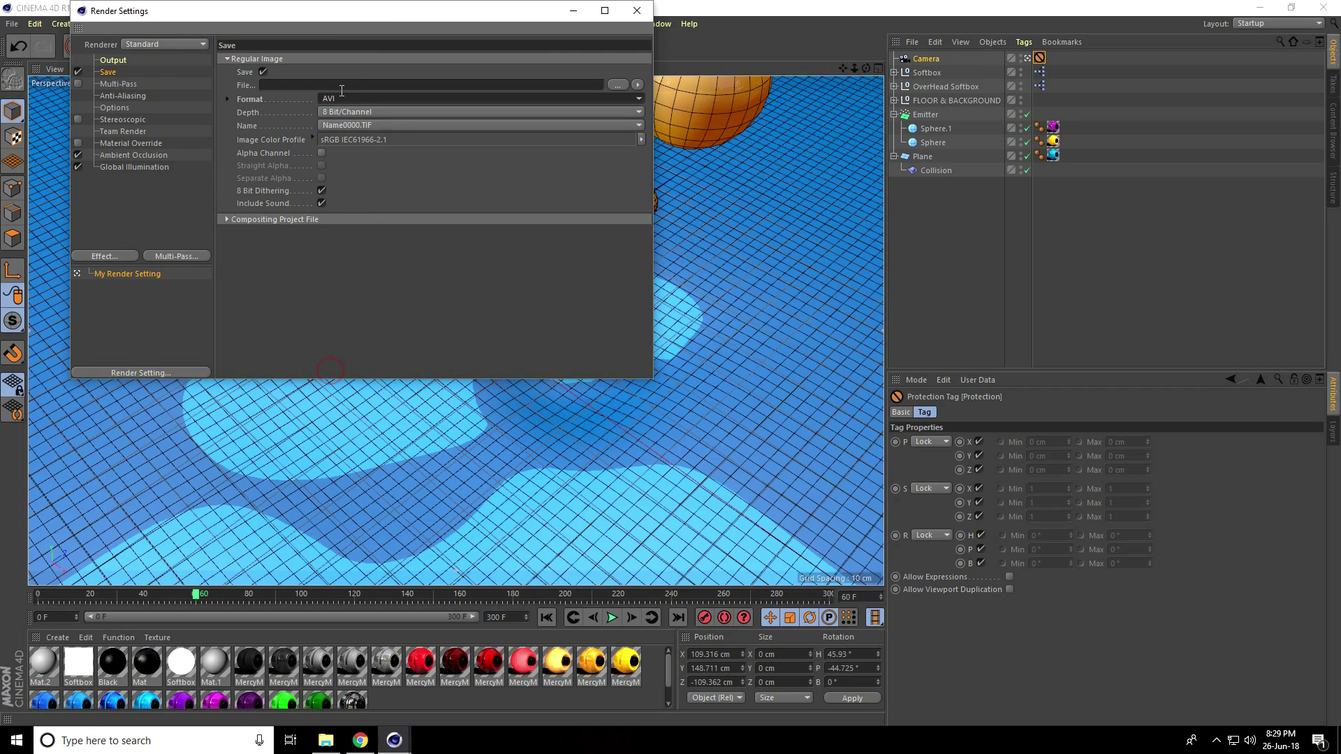
Set the output file to 'a' in the Desktop's animationn folder.
click(617, 84)
click(57, 104)
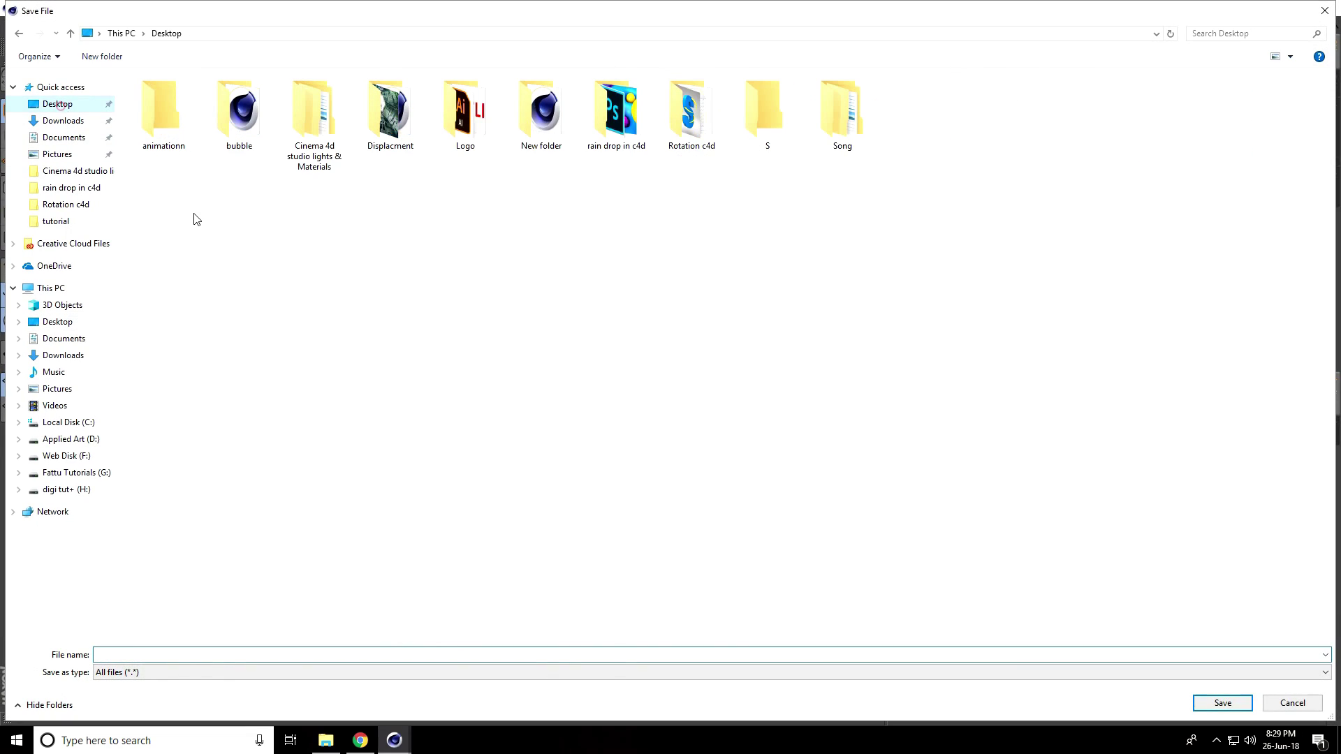
right_click(193, 214)
click(162, 112)
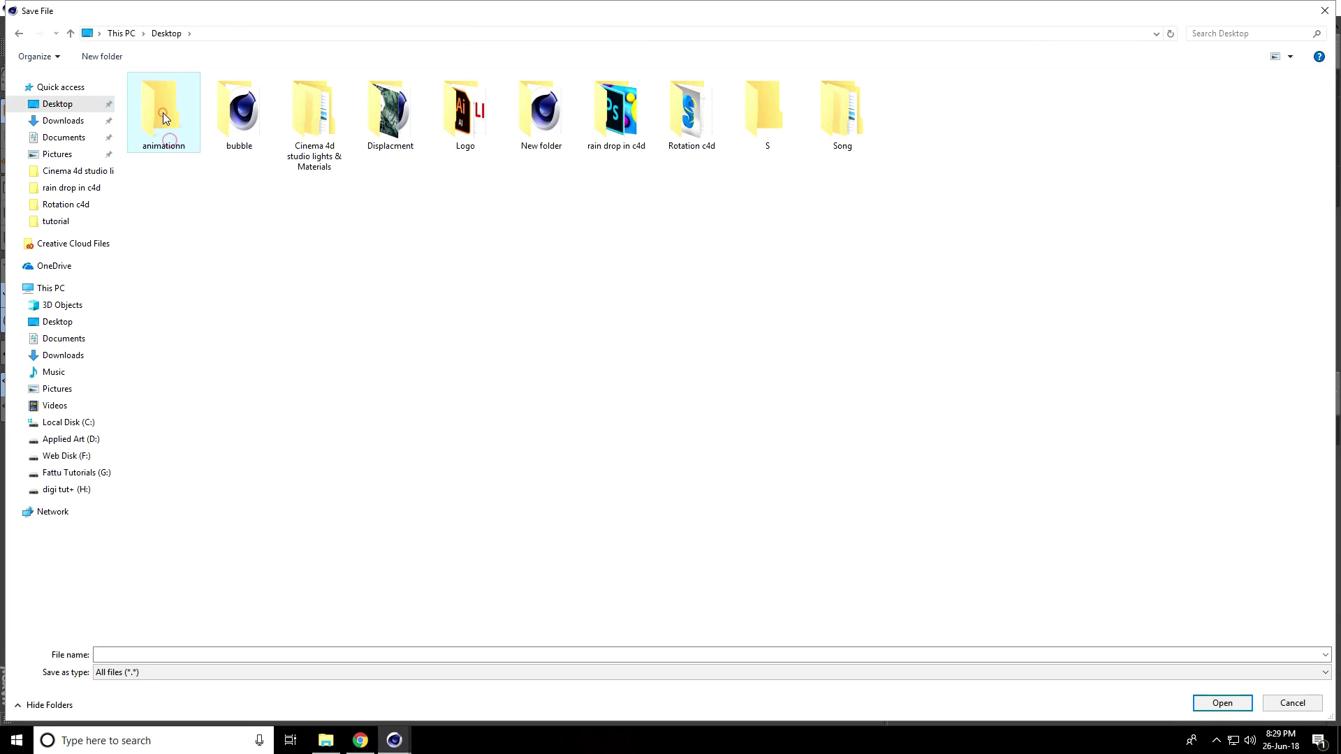
double_click(162, 112)
click(910, 653)
text(a)
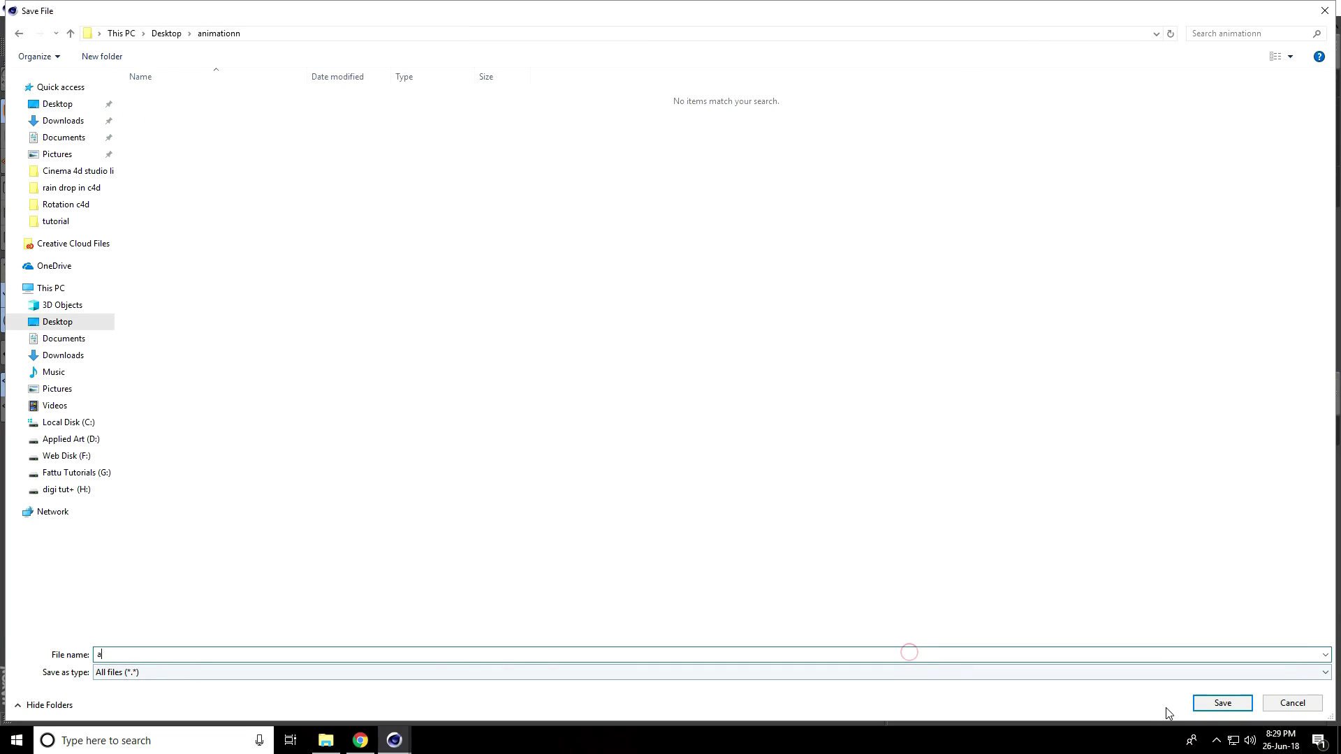
click(1234, 706)
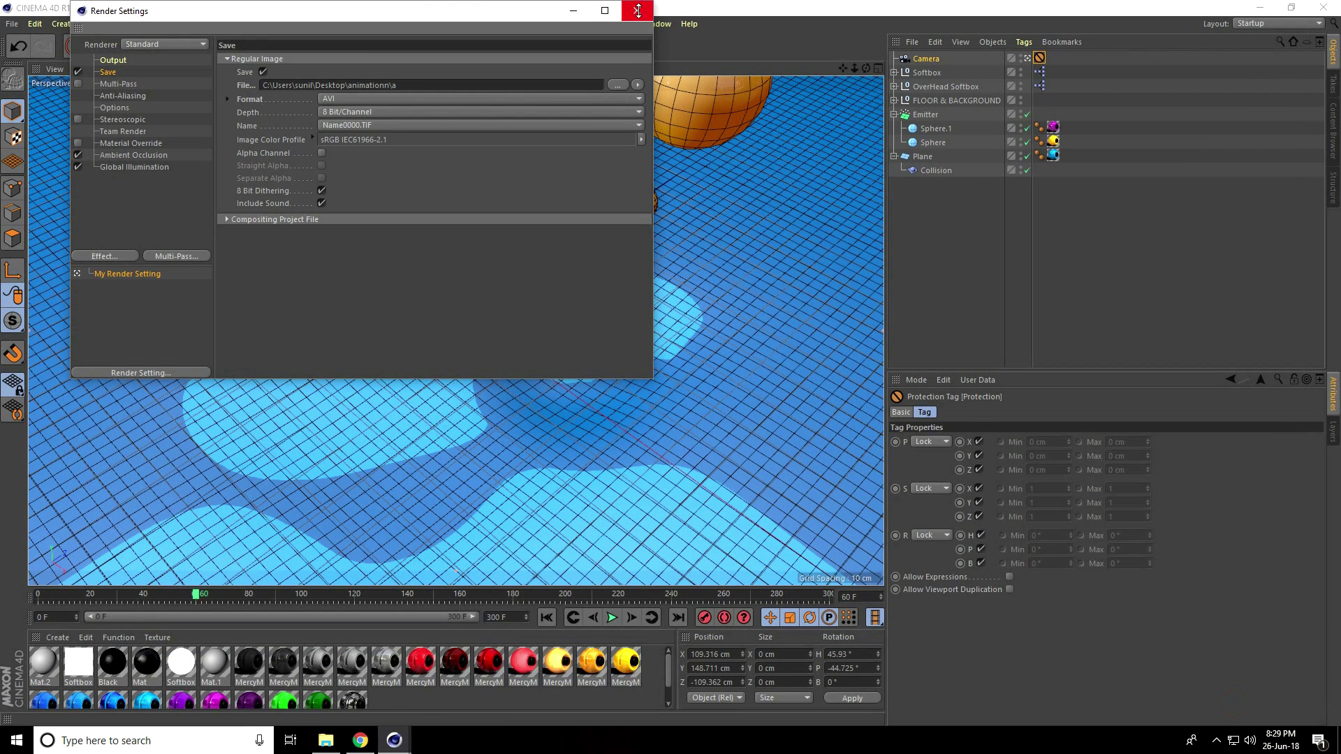
Render the 1920x1080 animation to the Picture Viewer, accepting the missing-texture warning.
click(637, 10)
click(345, 48)
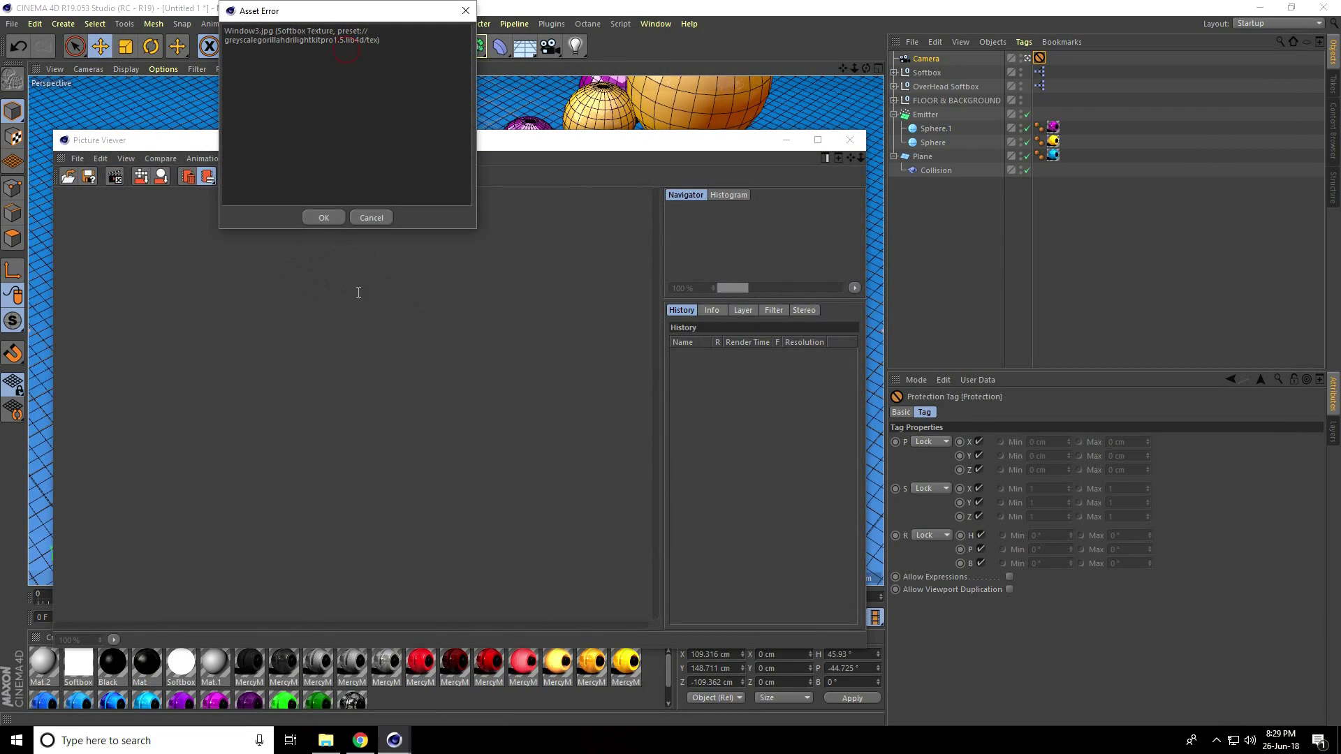
click(323, 218)
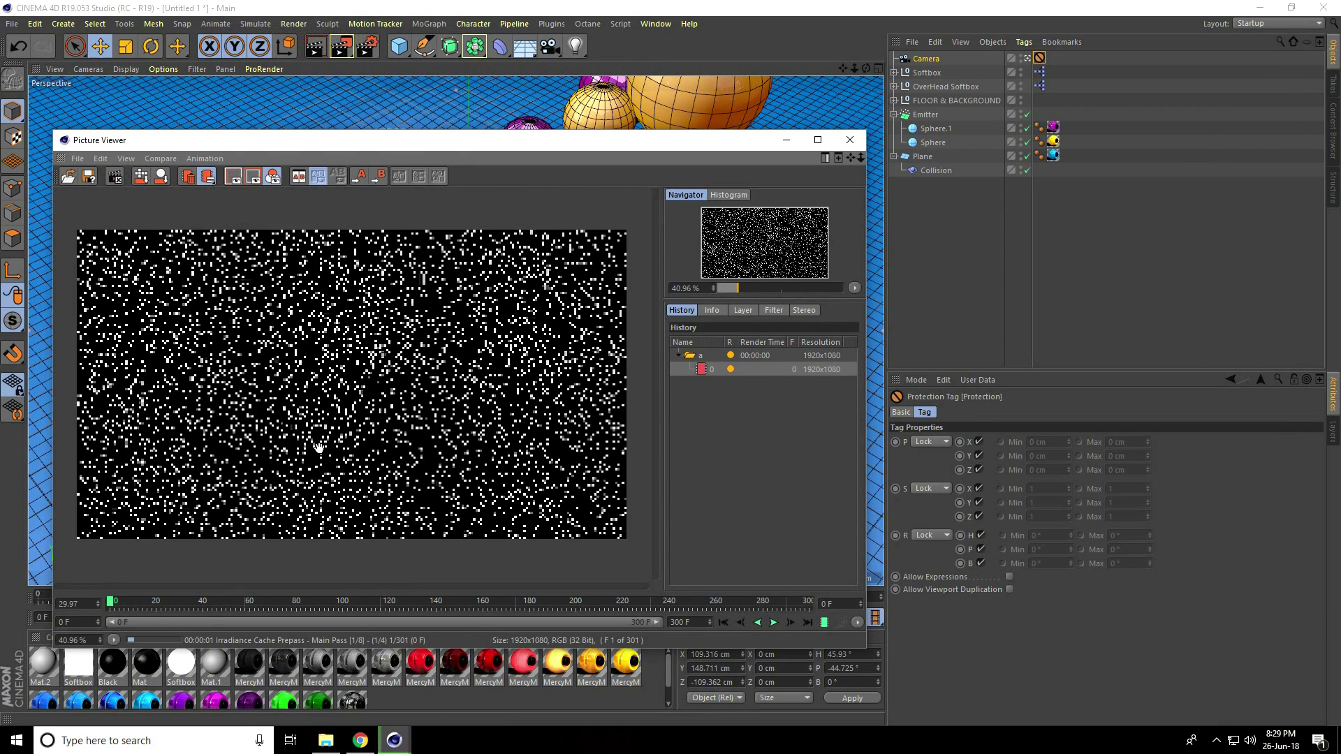